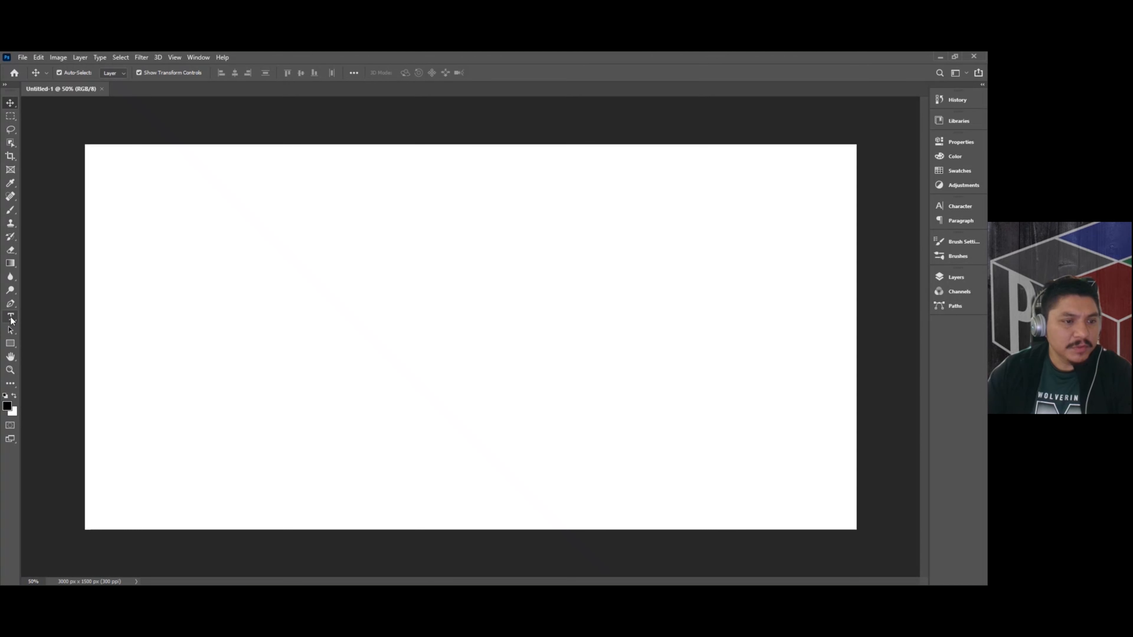
# Add a horizontal text line near the canvas centre containing the title "Mr." and the person's surname.
pyautogui.click(12, 319)
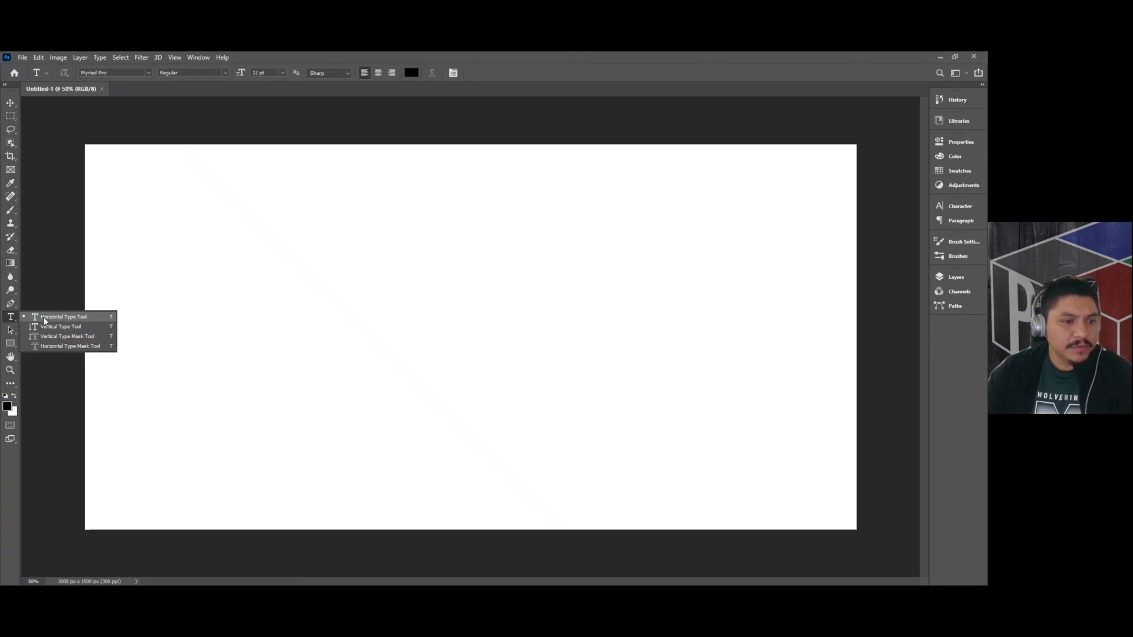
pyautogui.click(64, 317)
pyautogui.click(394, 333)
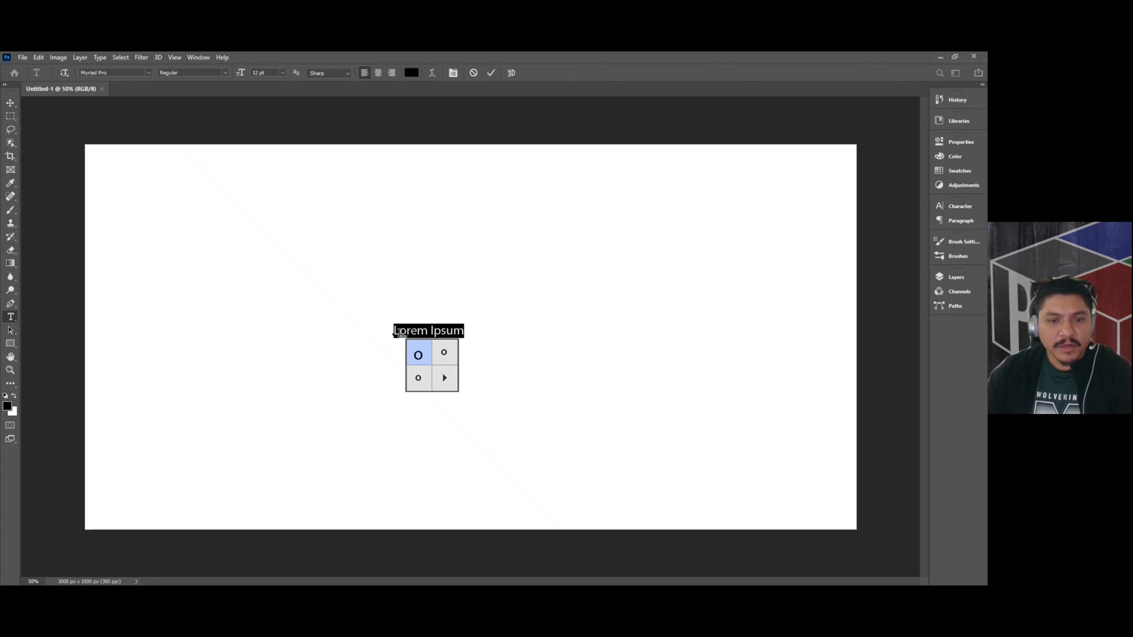
pyautogui.moveTo(657, 366); pyautogui.dragTo(550, 317)
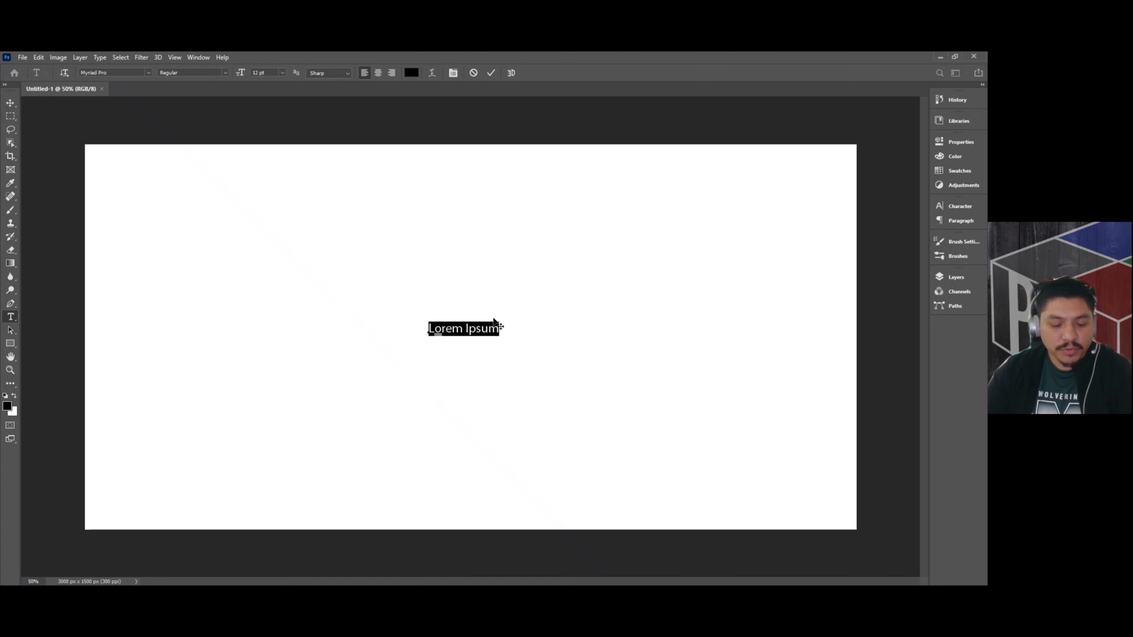
pyautogui.write('Mr')
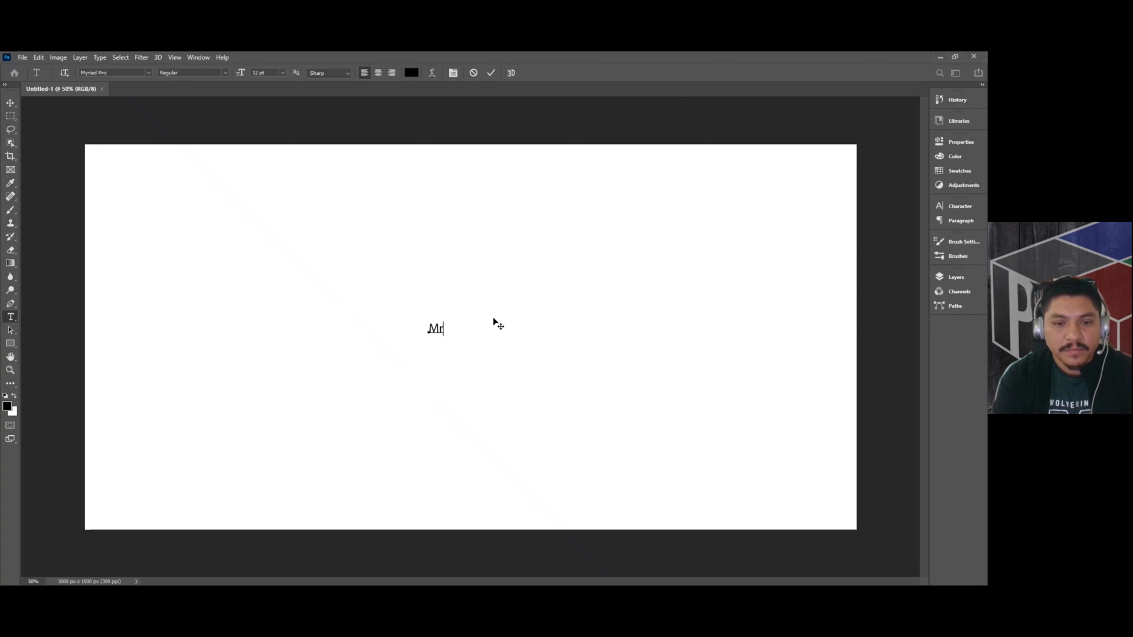
pyautogui.write('. Salazar')
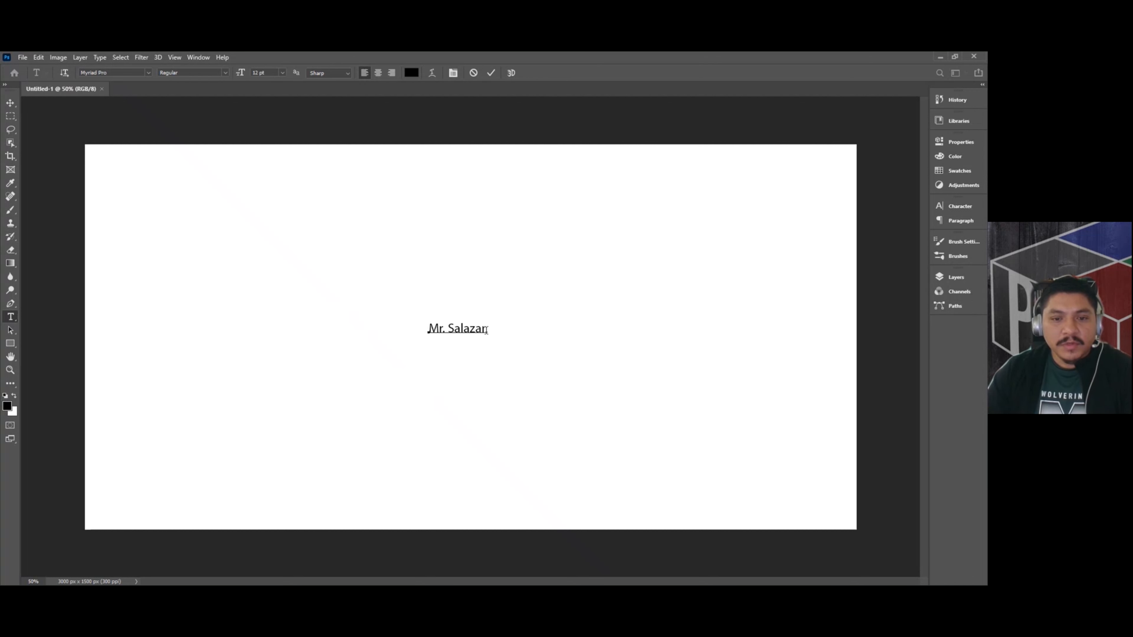
# Set the whole text's font size to 72 pt and reposition it around the middle of the canvas.
pyautogui.hotkey('ctrl', 'a')
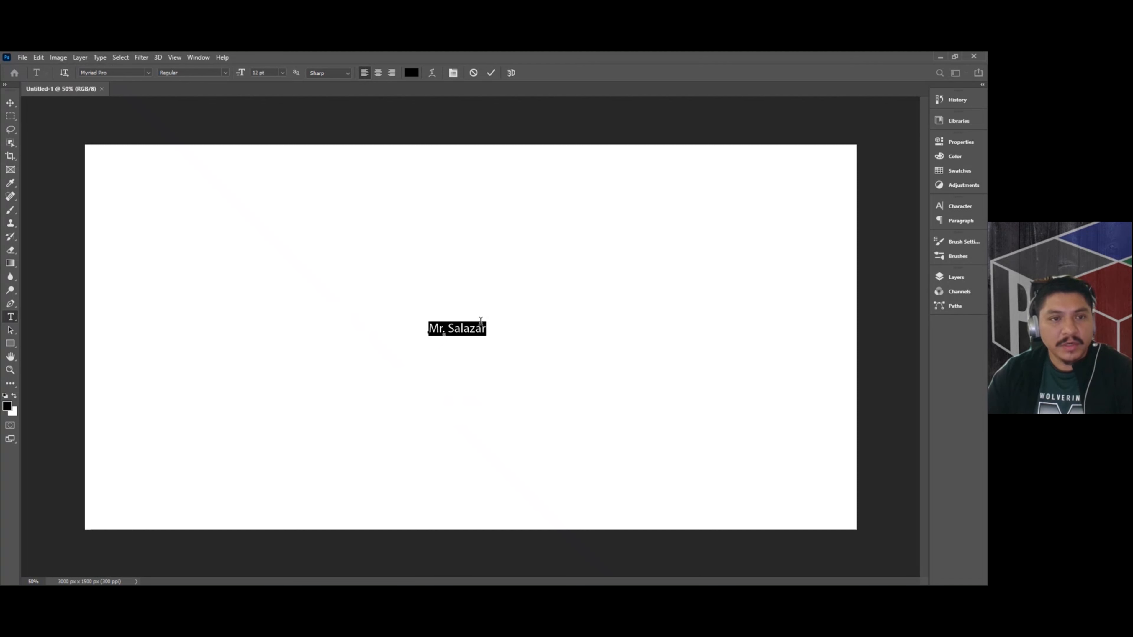
pyautogui.click(283, 73)
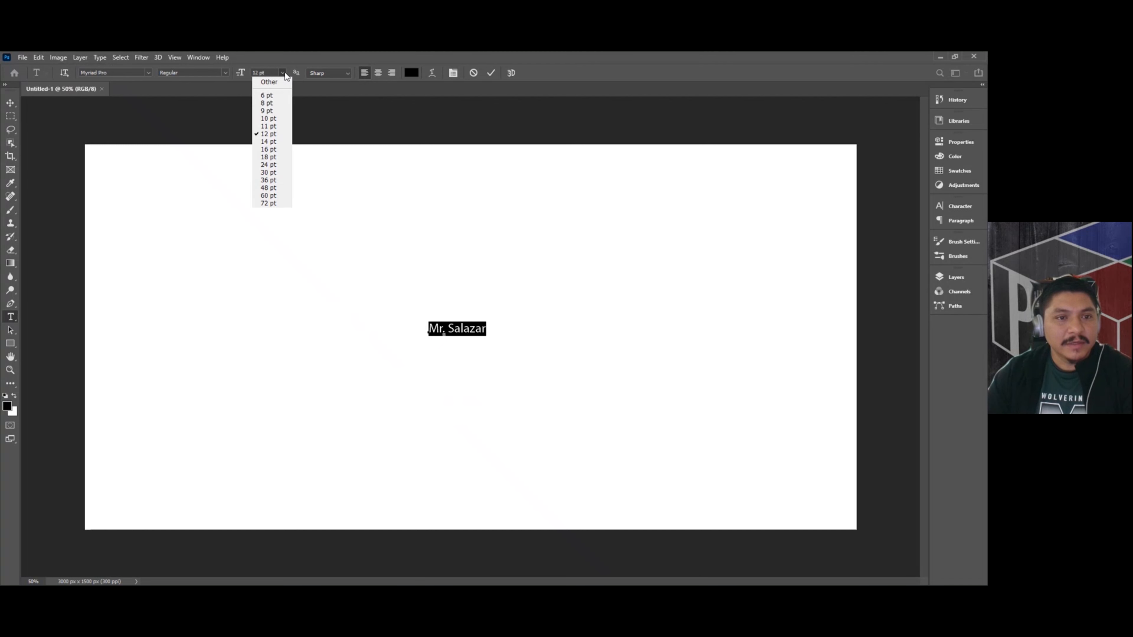
pyautogui.click(272, 82)
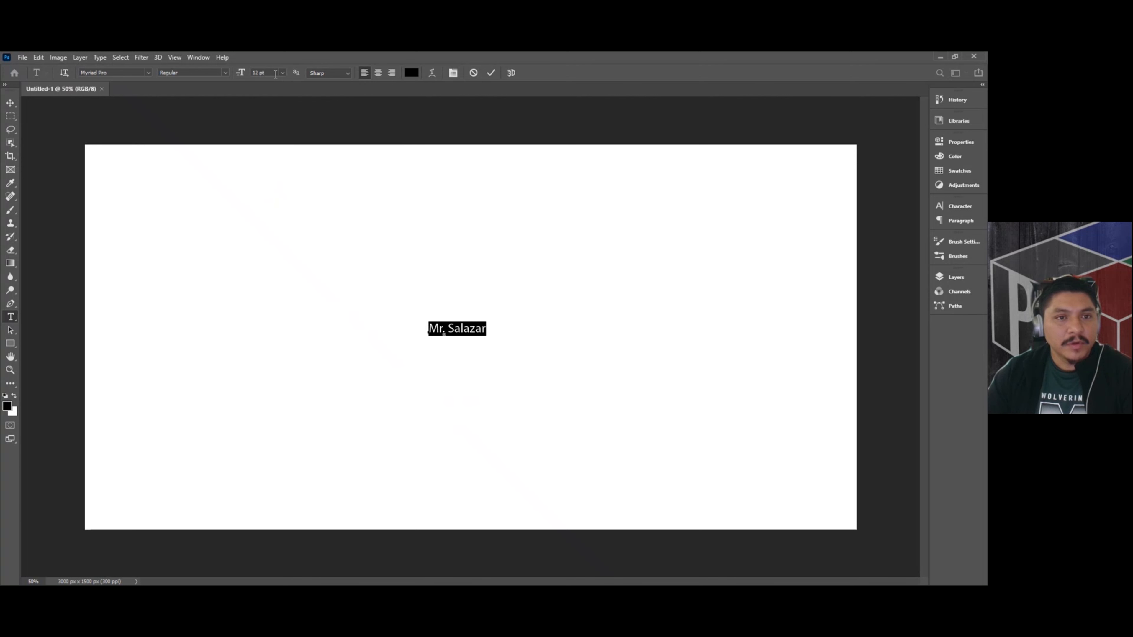
pyautogui.click(283, 73)
pyautogui.click(279, 204)
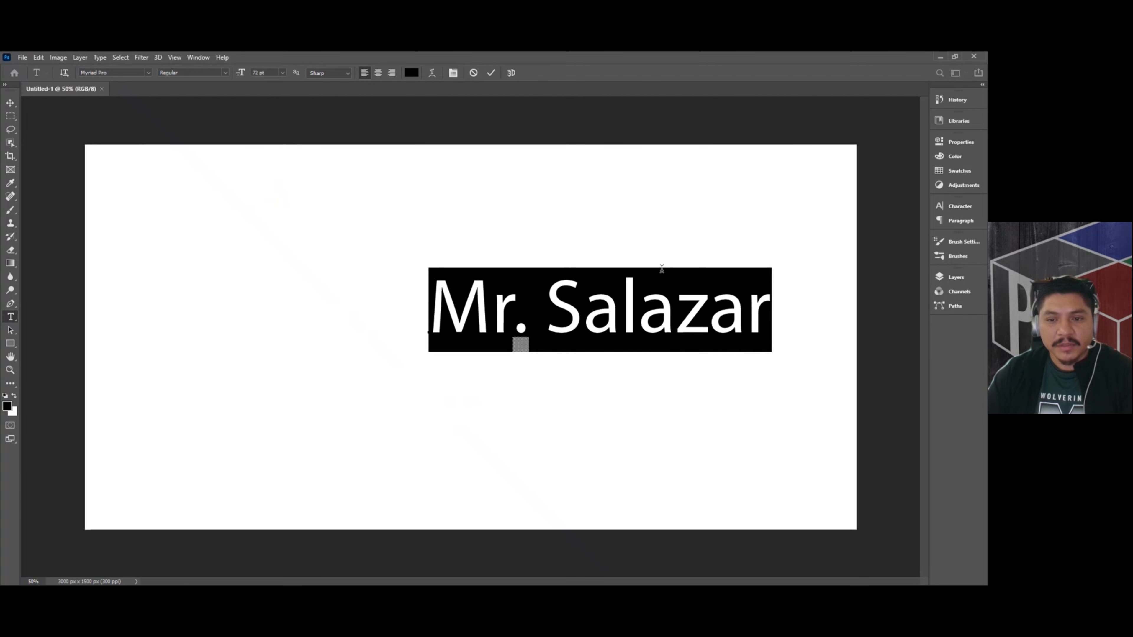
pyautogui.moveTo(659, 194); pyautogui.dragTo(534, 206)
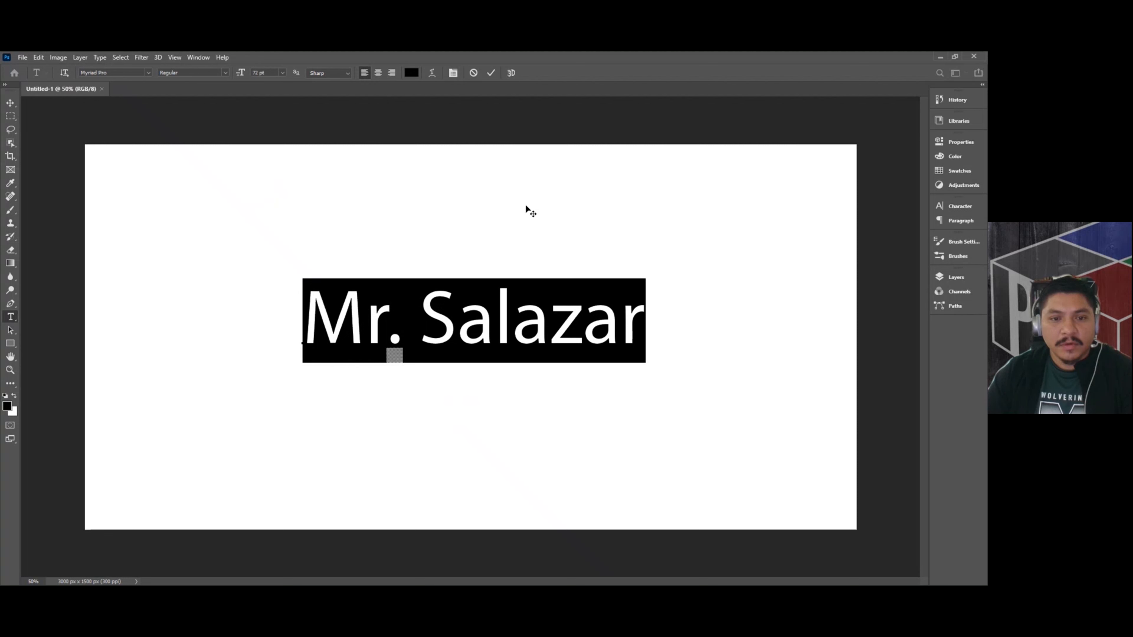
# Set the whole text's font size to 150 pt and move it so it fits centred on the canvas.
pyautogui.click(270, 72)
pyautogui.write('150')
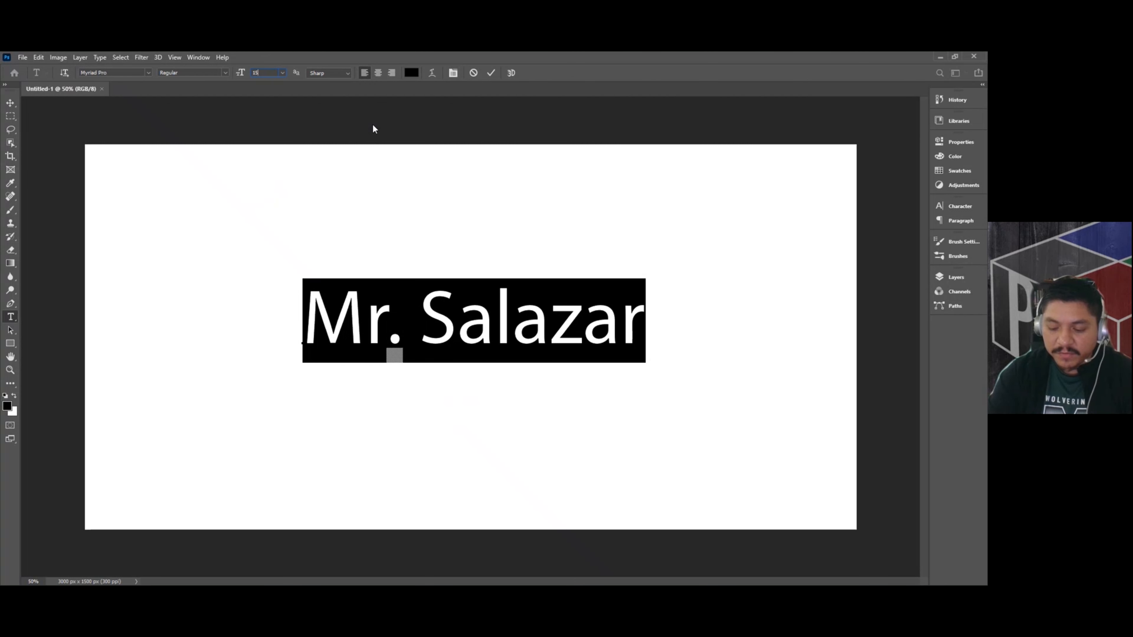
pyautogui.press('Return')
pyautogui.moveTo(488, 460); pyautogui.dragTo(327, 489)
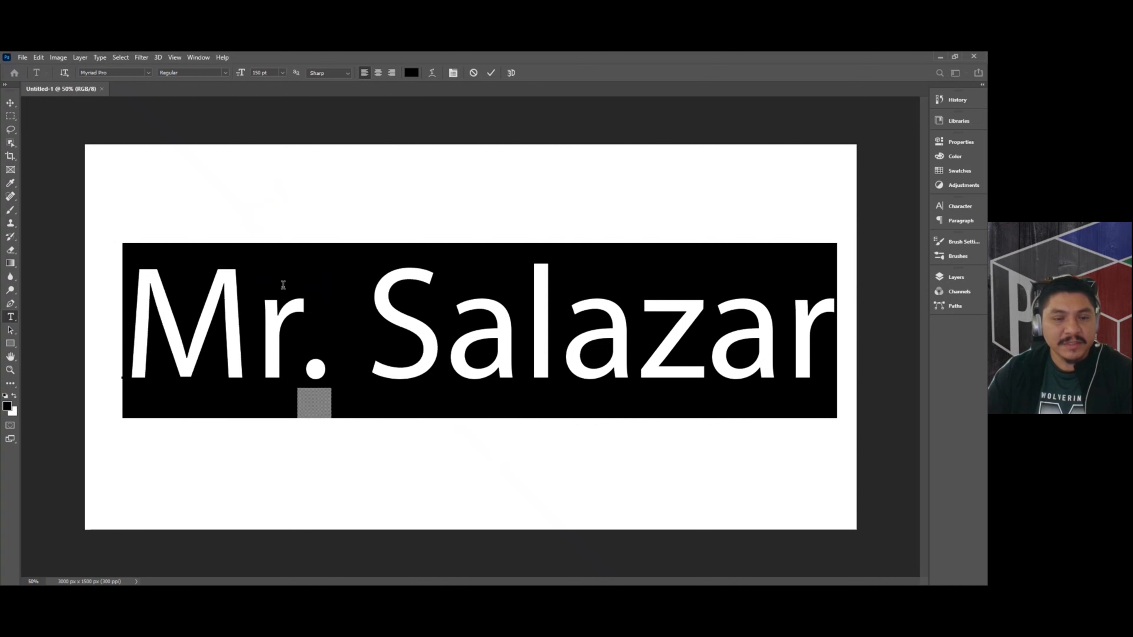
# Replace the surname's capital S with a lowercase s.
pyautogui.click(429, 338)
pyautogui.moveTo(436, 341); pyautogui.dragTo(386, 343)
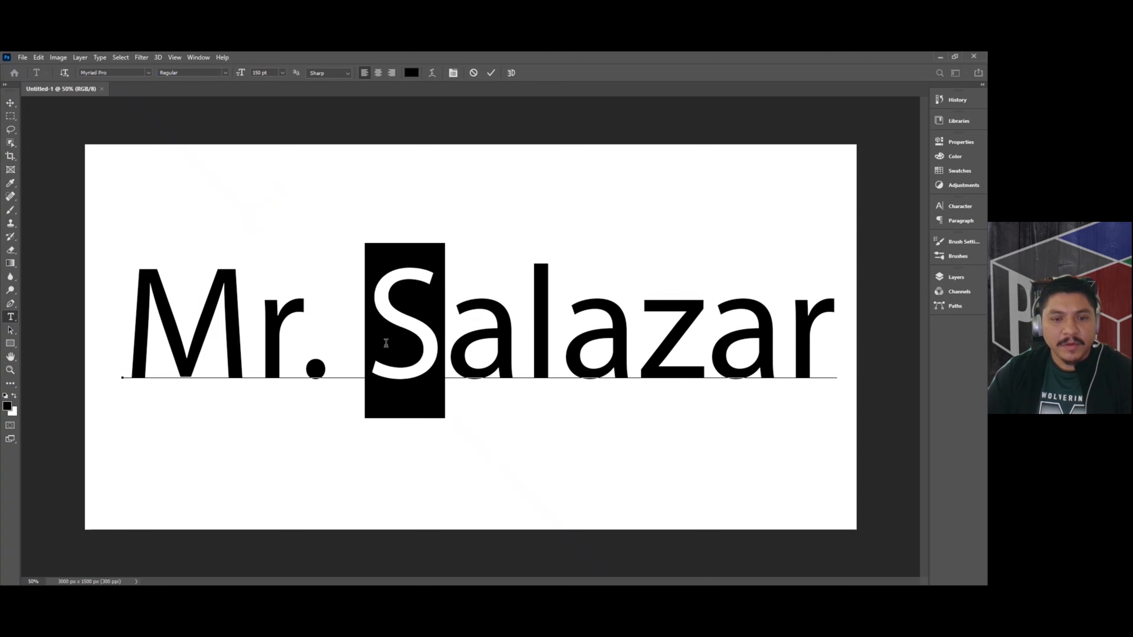
pyautogui.write('s')
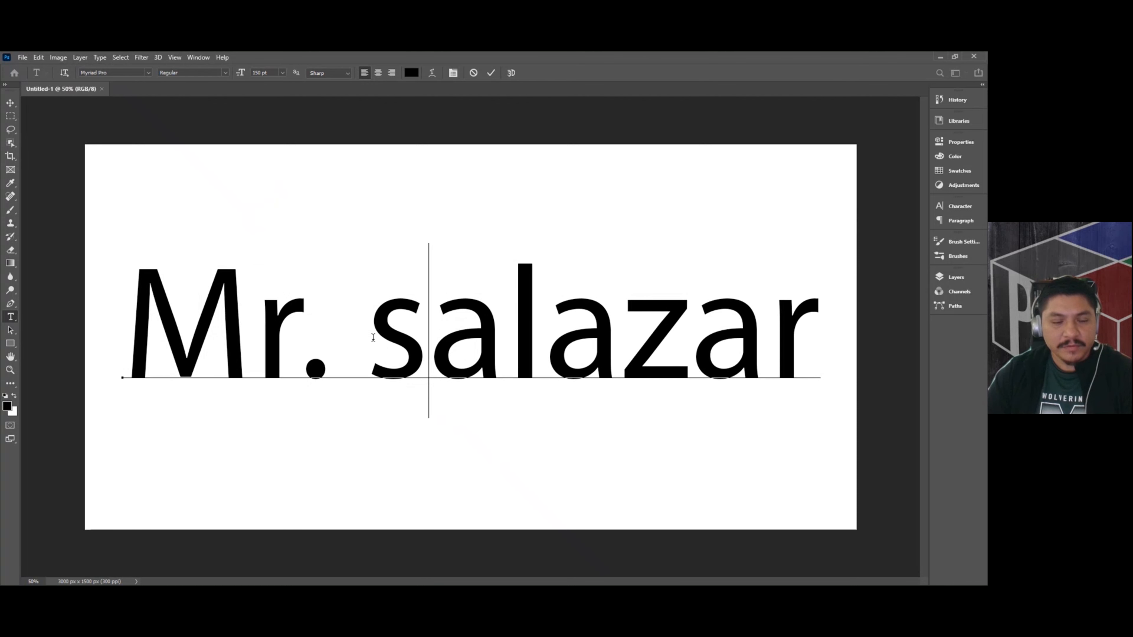
pyautogui.click(312, 325)
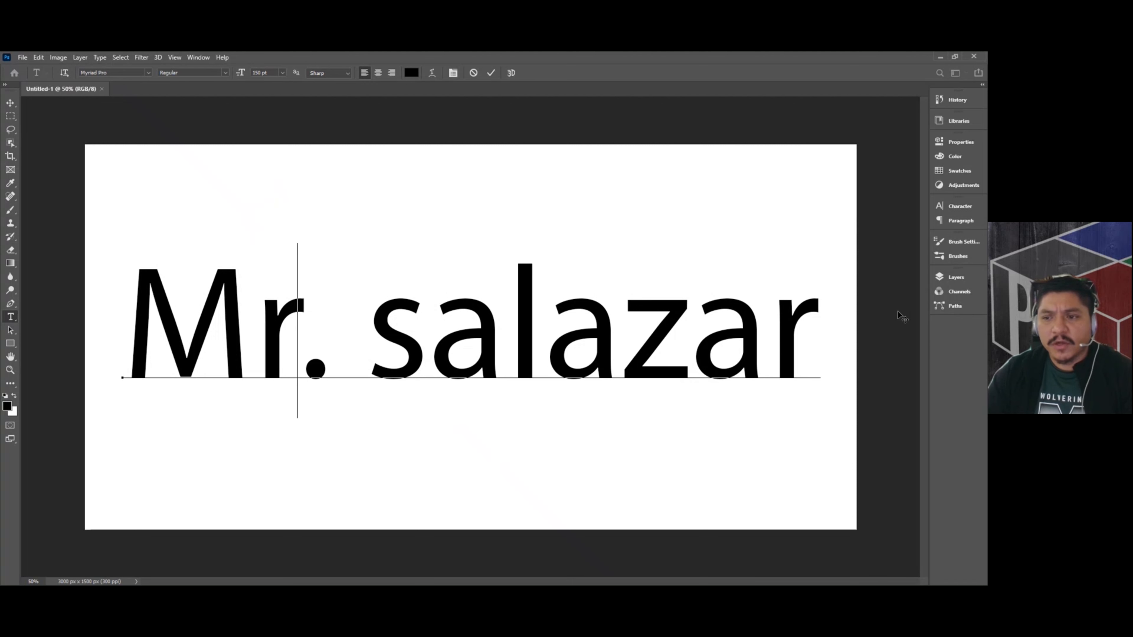
# Display the detailed character formatting settings for the text.
pyautogui.click(964, 206)
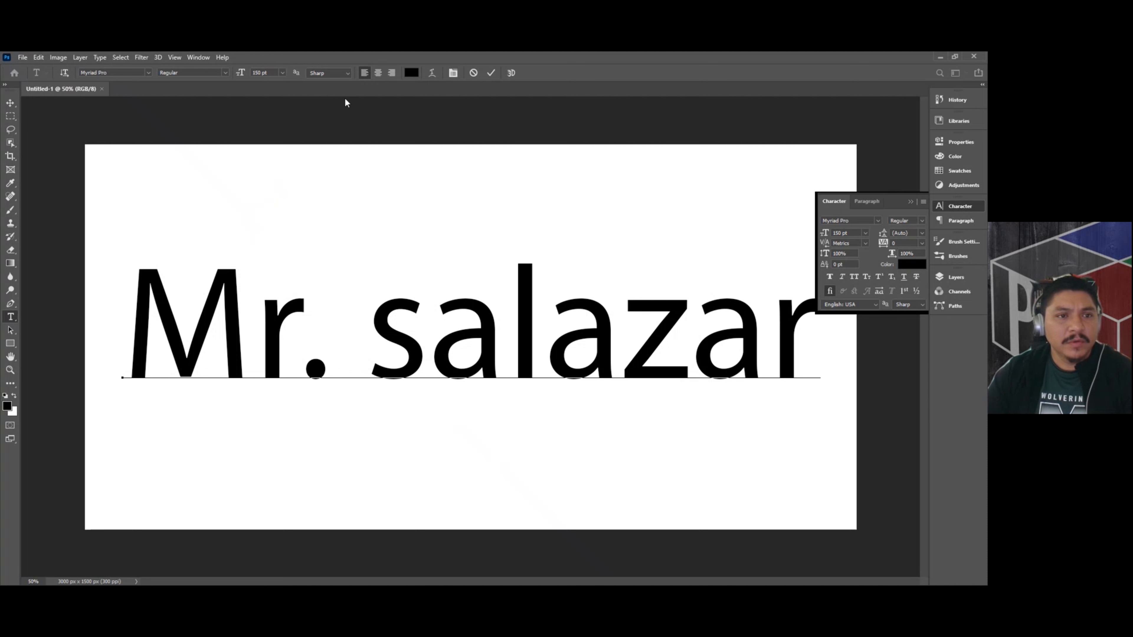
pyautogui.click(199, 57)
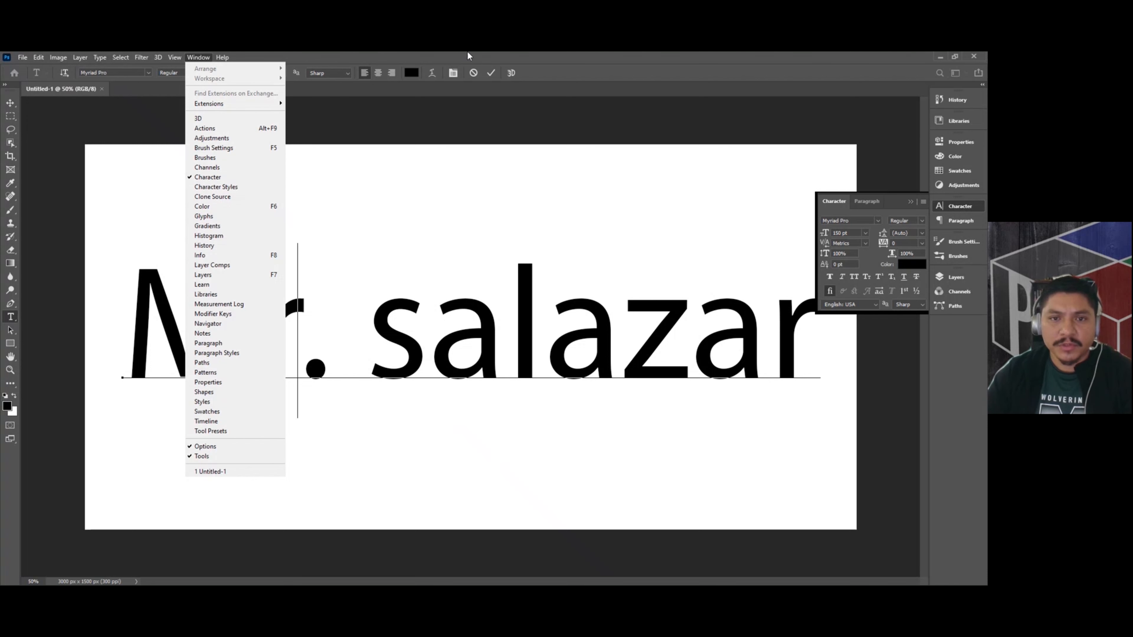
pyautogui.click(734, 165)
pyautogui.click(855, 221)
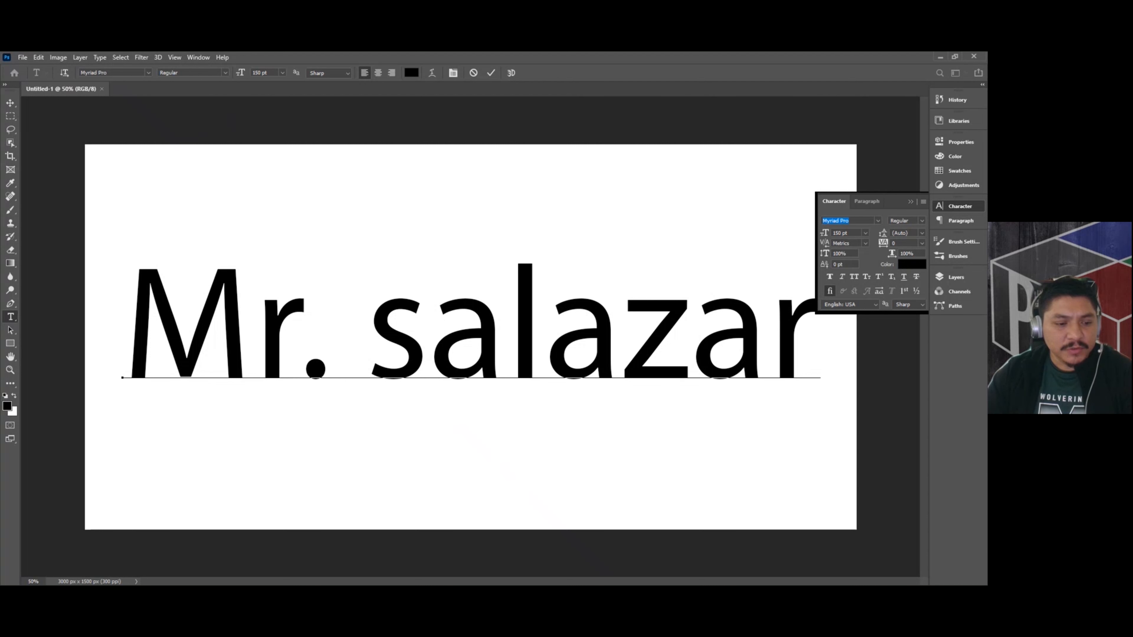
pyautogui.press('Escape')
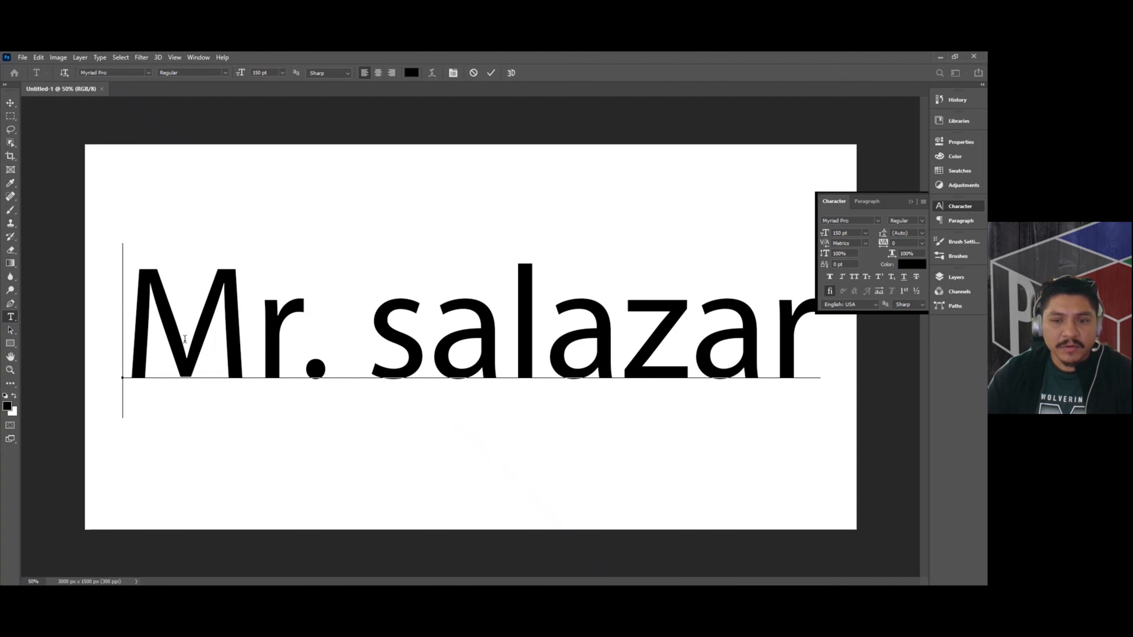
# Change the whole text's font to Old English Text MT, centre it within the canvas and commit the text edit.
pyautogui.hotkey('ctrl', 'a')
pyautogui.click(877, 221)
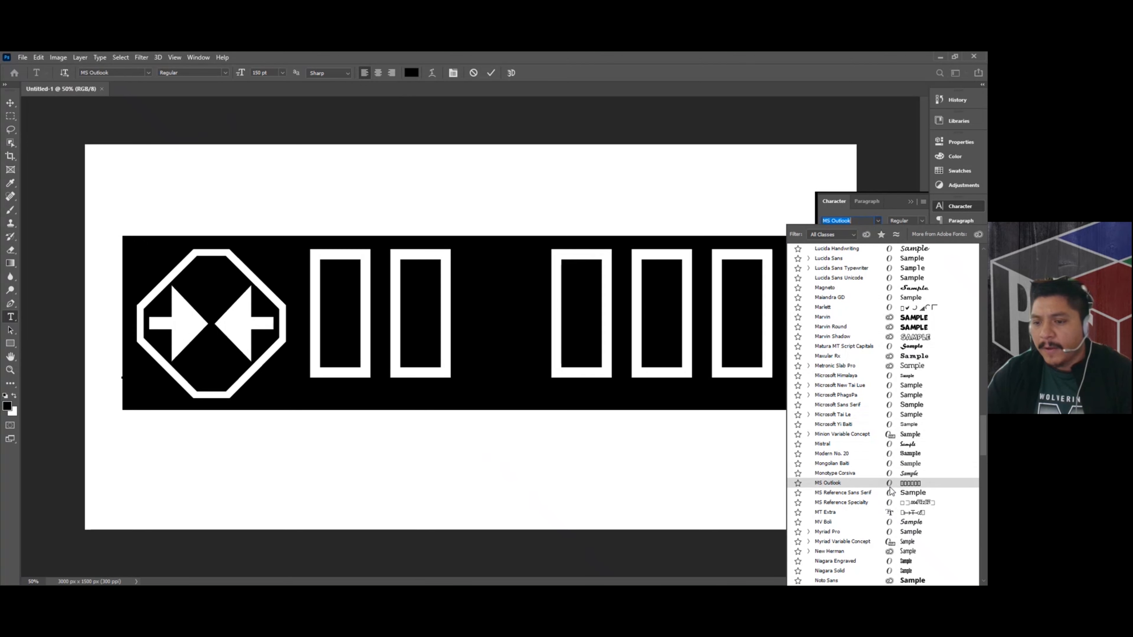
pyautogui.scroll(-2, 894, 490)
pyautogui.scroll(-1, 910, 544)
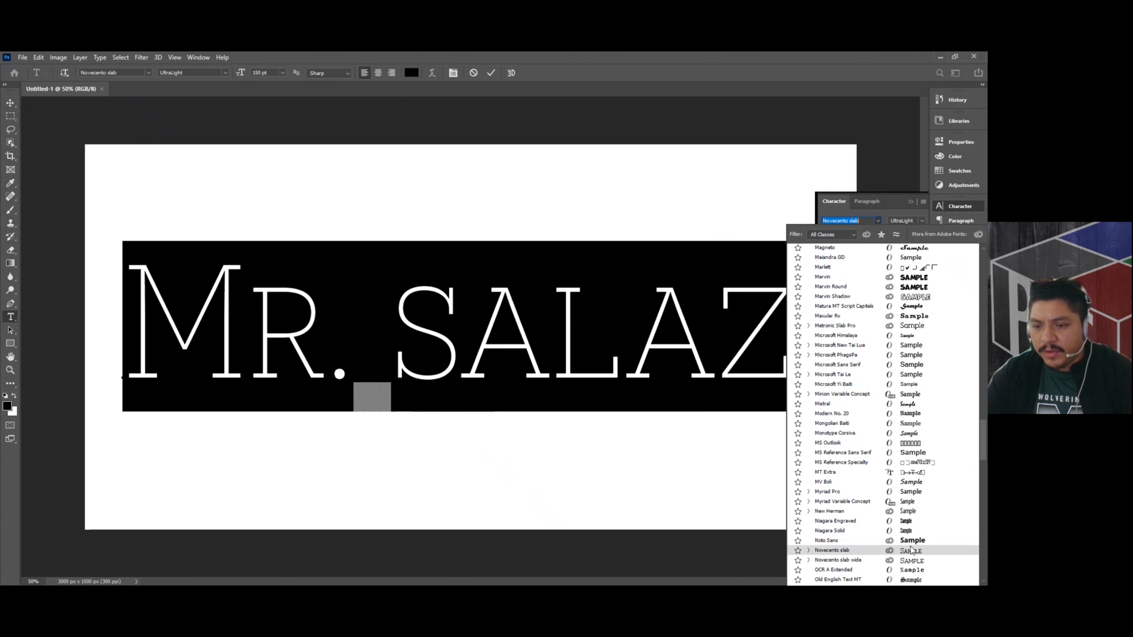
pyautogui.scroll(-4, 911, 505)
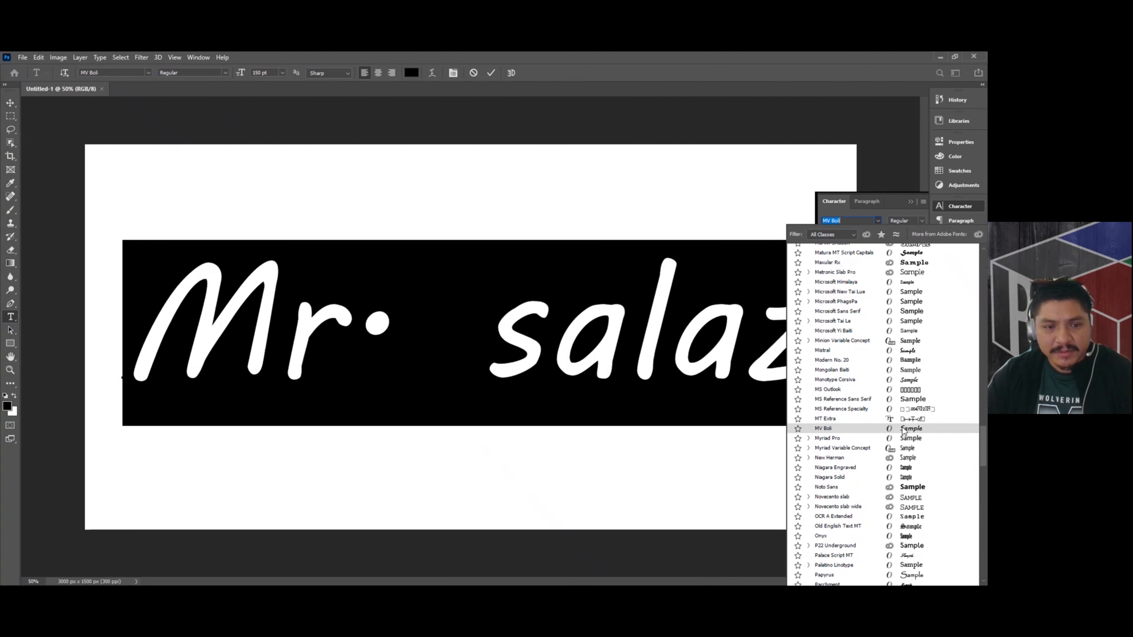
pyautogui.scroll(-4, 901, 477)
pyautogui.scroll(-6, 901, 532)
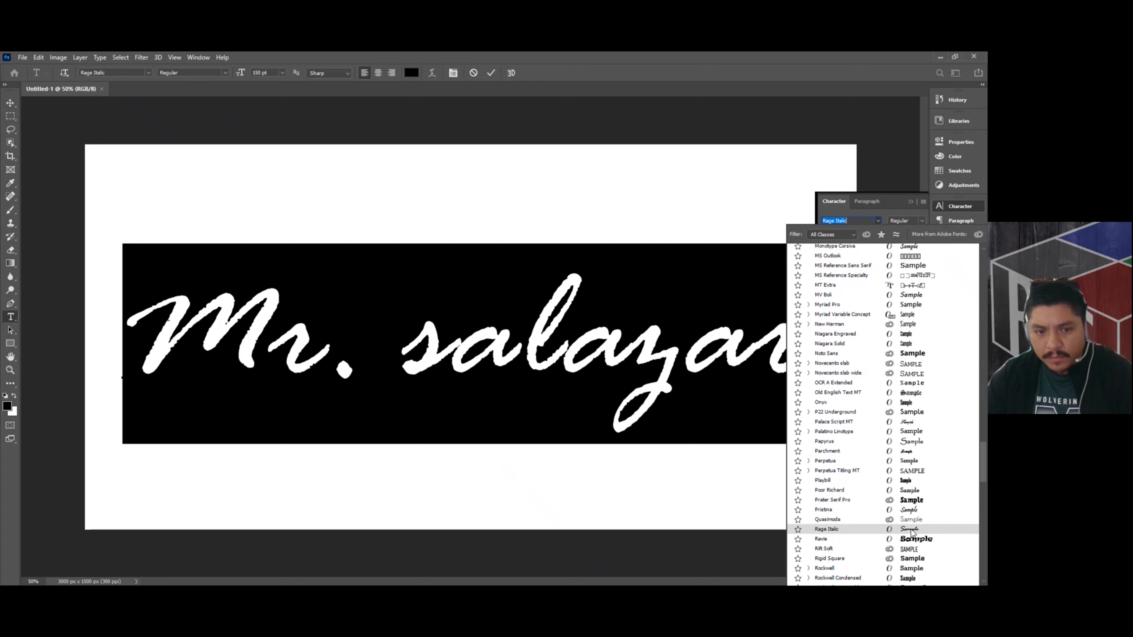
pyautogui.scroll(-5, 910, 535)
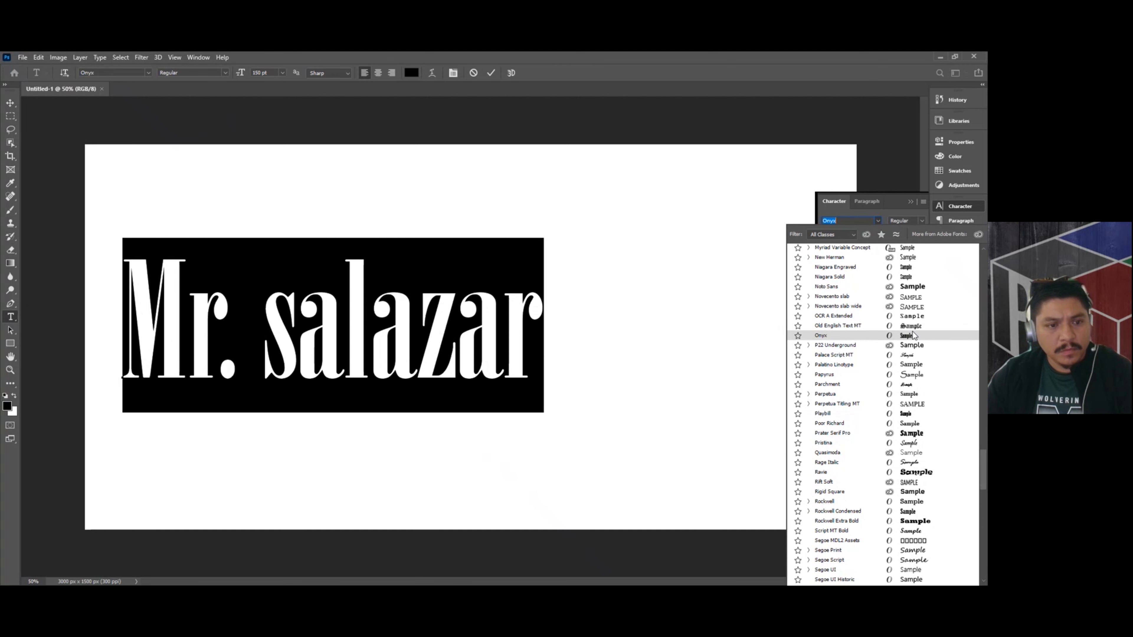
pyautogui.click(912, 326)
pyautogui.moveTo(696, 419); pyautogui.dragTo(682, 459)
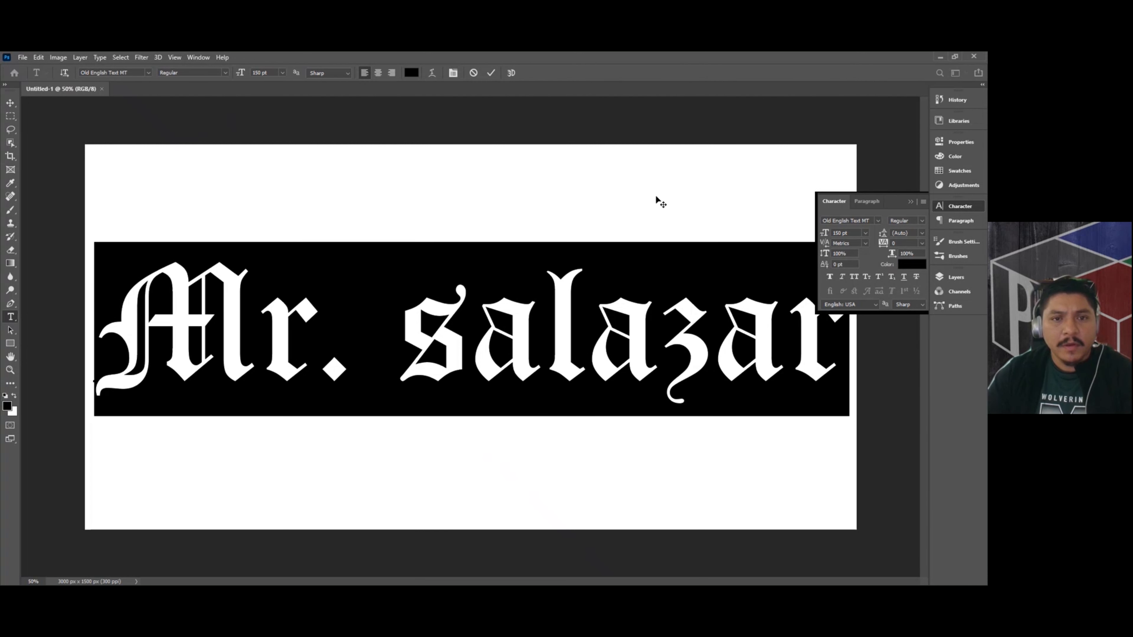
pyautogui.click(490, 74)
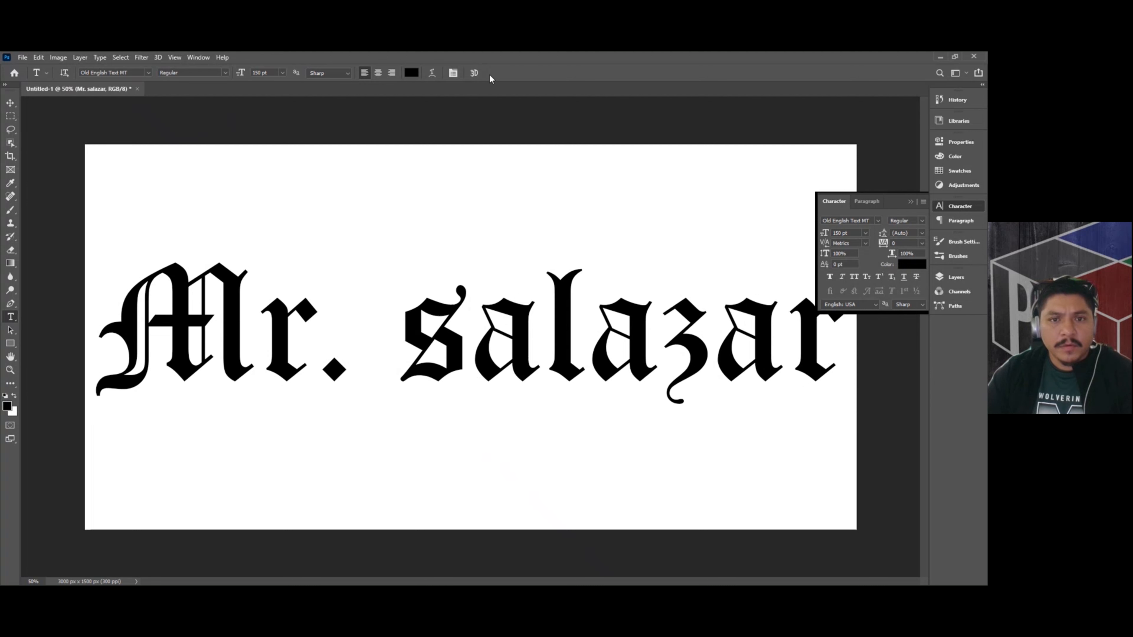
# Set the font size of only the letters "Mr" to 200 pt.
pyautogui.click(270, 344)
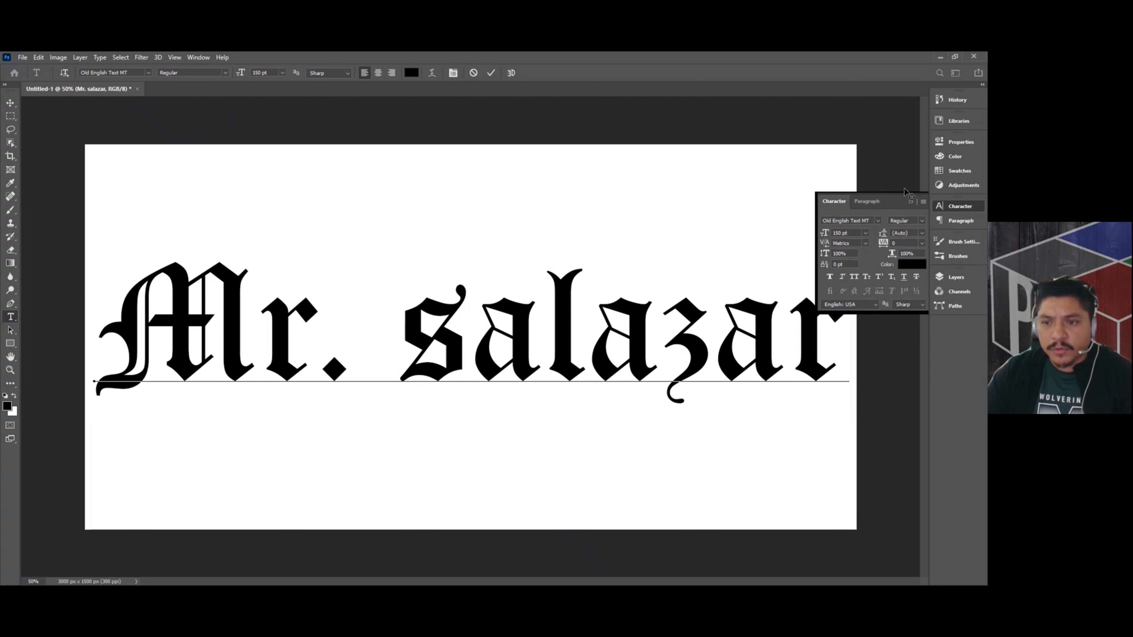
pyautogui.click(849, 234)
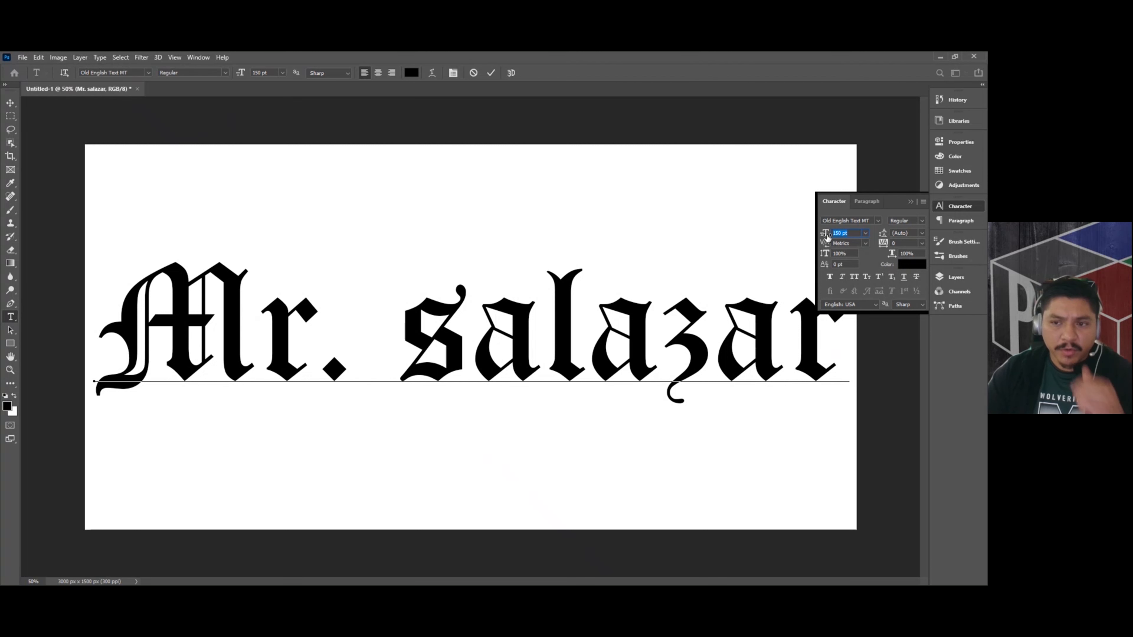
pyautogui.click(327, 372)
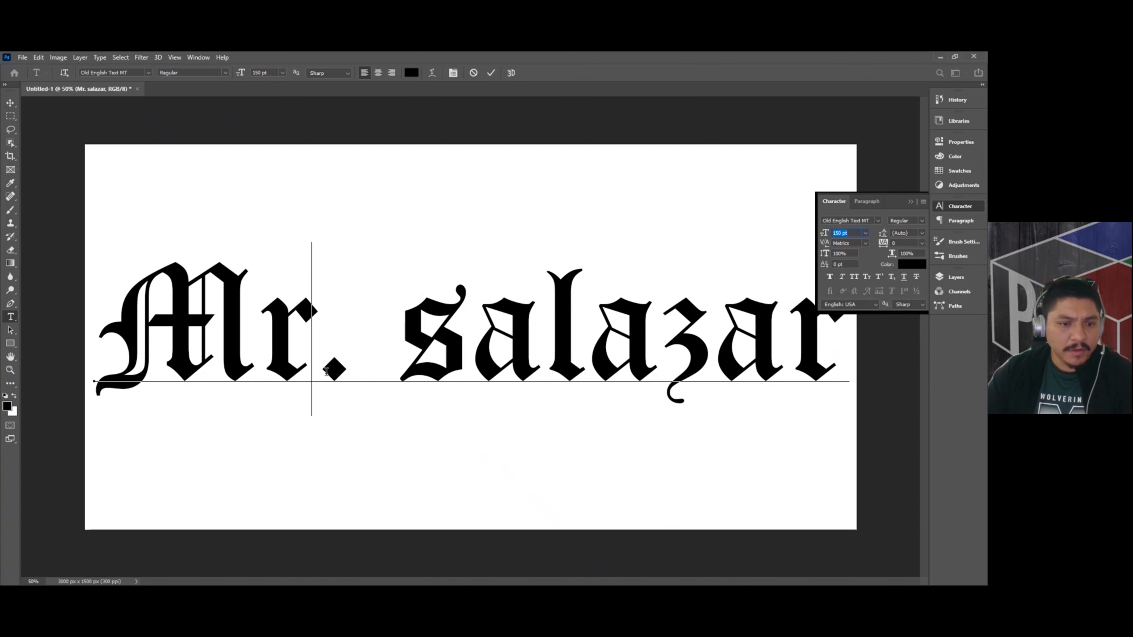
pyautogui.keyDown('shift'); pyautogui.click(92, 344); pyautogui.keyUp('shift')
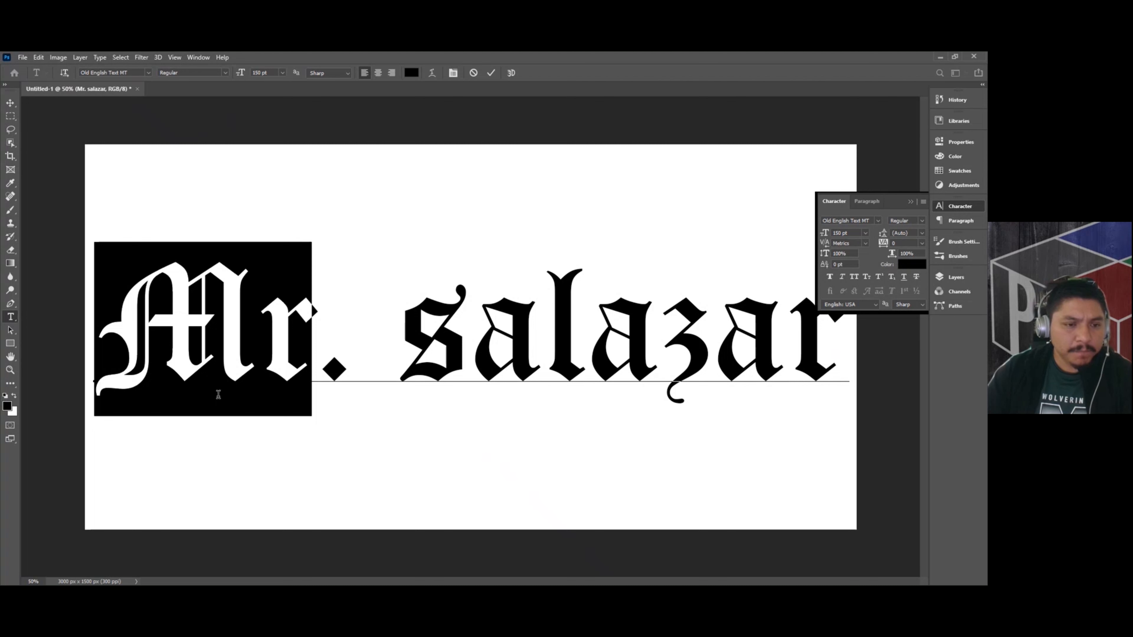
pyautogui.press('Right')
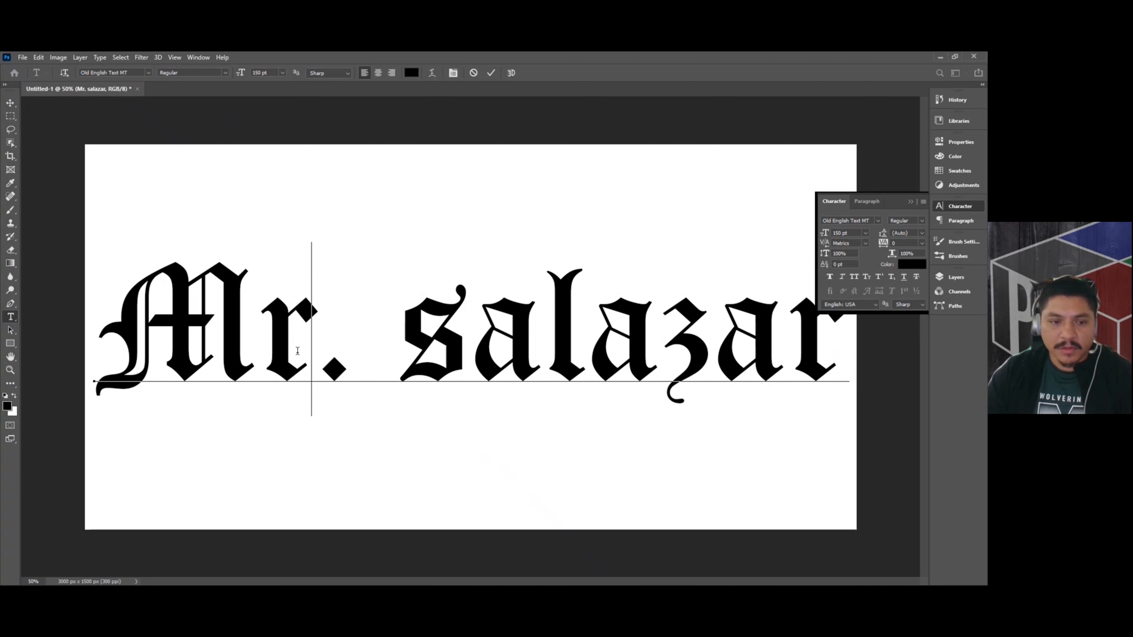
pyautogui.moveTo(329, 360); pyautogui.dragTo(101, 354)
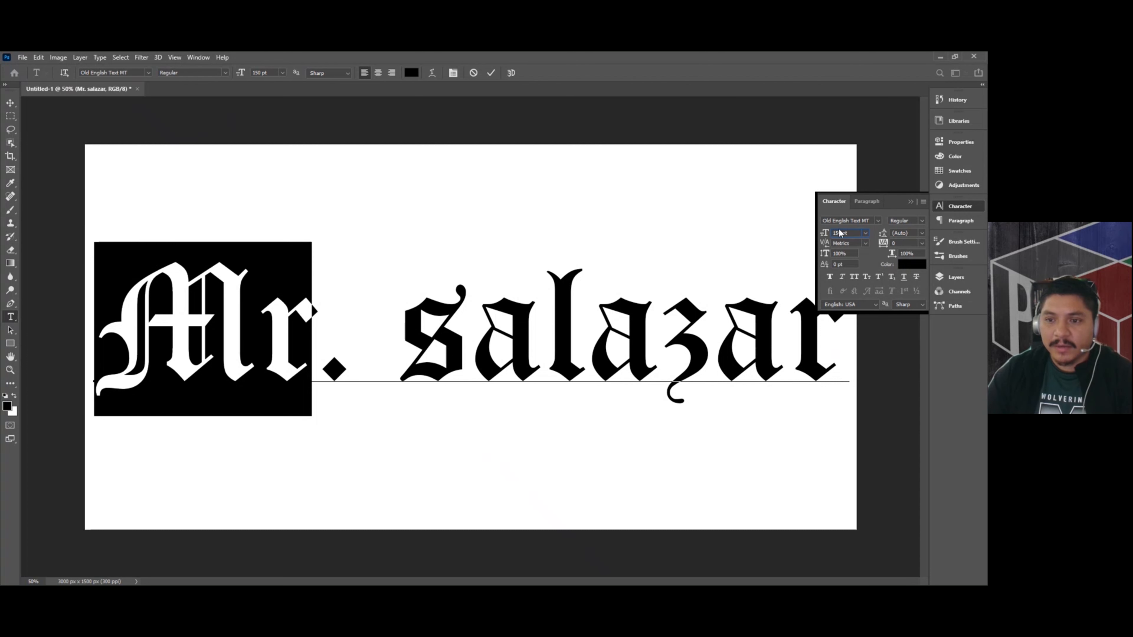
pyautogui.click(829, 235)
pyautogui.write('200')
pyautogui.press('Return')
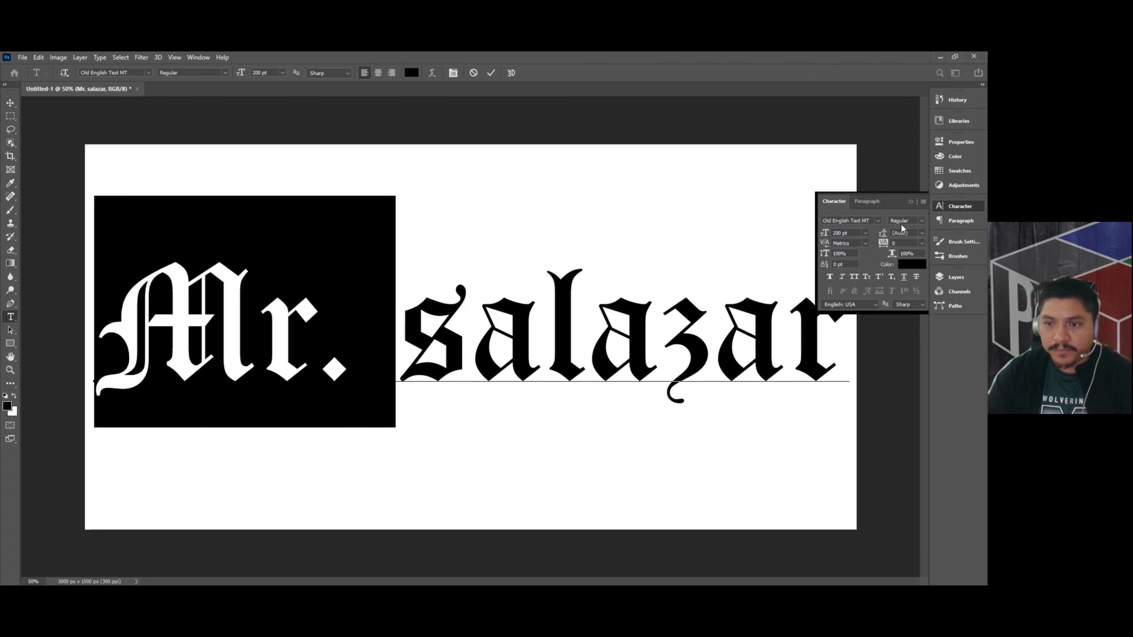
# Increase the font size of the selected letters "Mr" to 207 pt.
pyautogui.click(826, 235)
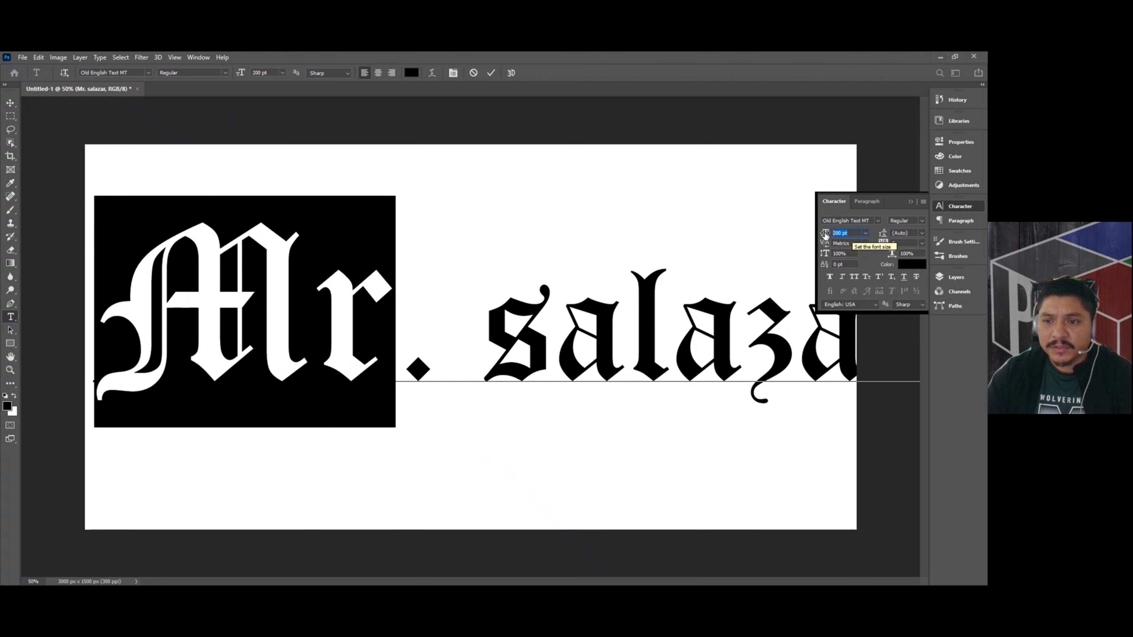
pyautogui.scroll(4, 844, 232)
pyautogui.scroll(3, 844, 232)
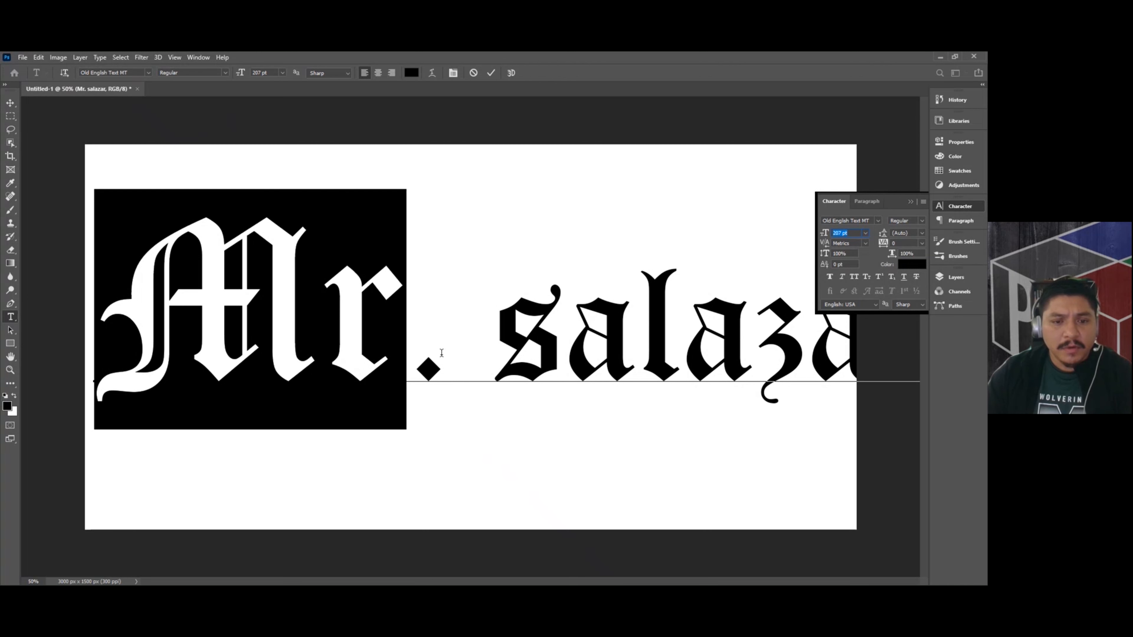
# Set the kerning between the letter "r" and the period to -90.
pyautogui.click(464, 361)
pyautogui.moveTo(395, 366)
pyautogui.mouseDown()
pyautogui.moveTo(116, 355)
pyautogui.moveTo(391, 383)
pyautogui.mouseUp()
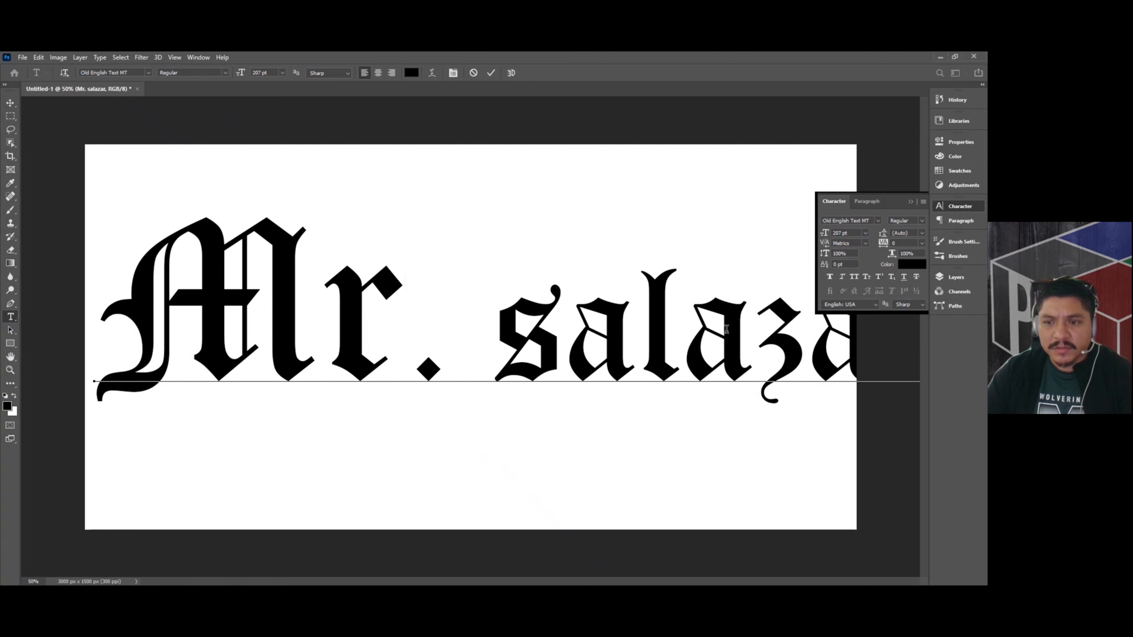
pyautogui.click(841, 243)
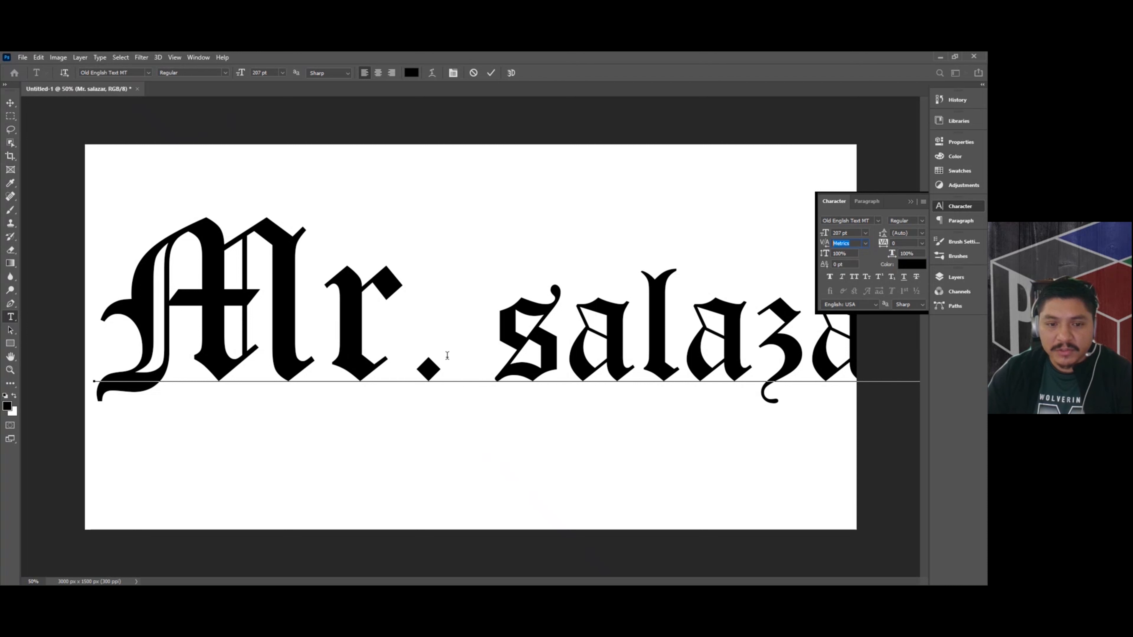
pyautogui.click(404, 347)
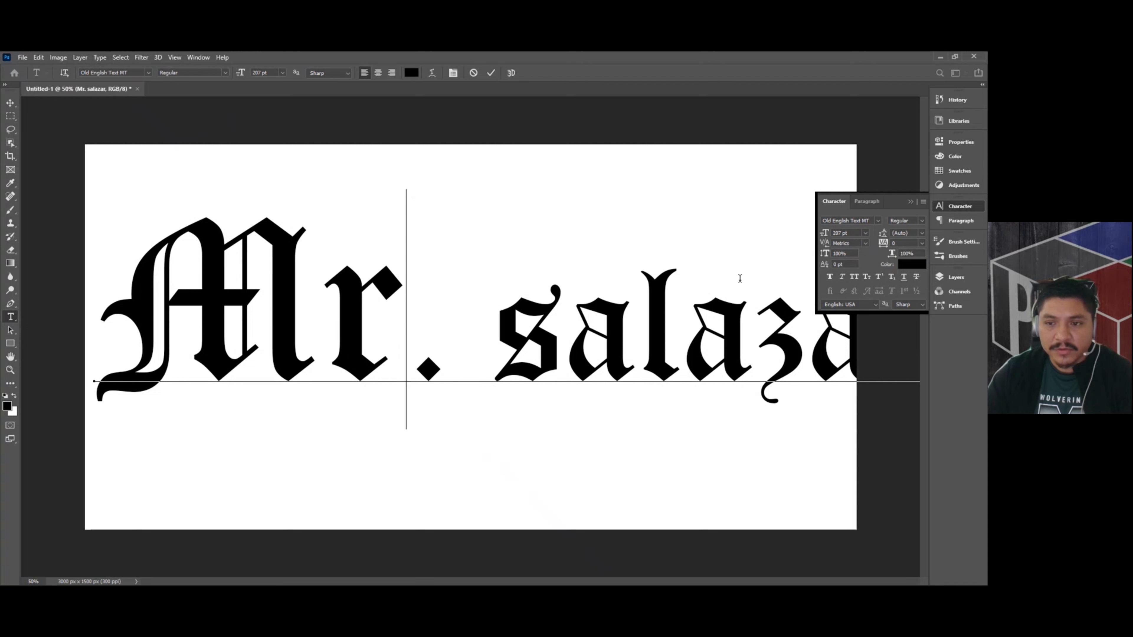
pyautogui.click(844, 242)
pyautogui.scroll(-8, 844, 242)
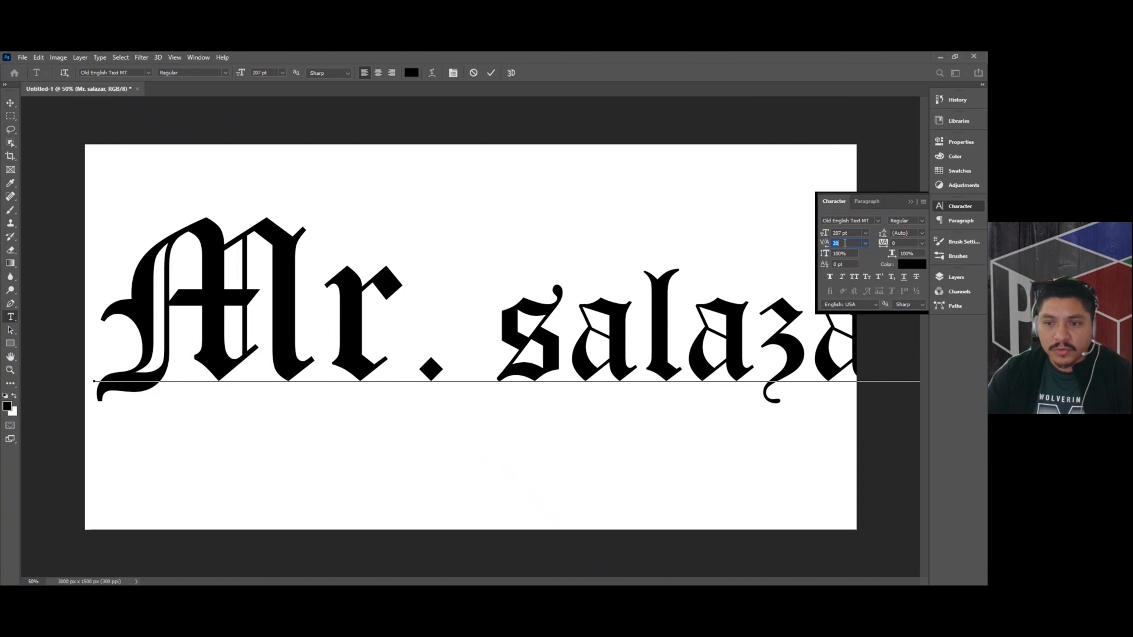
pyautogui.scroll(-1, 844, 242)
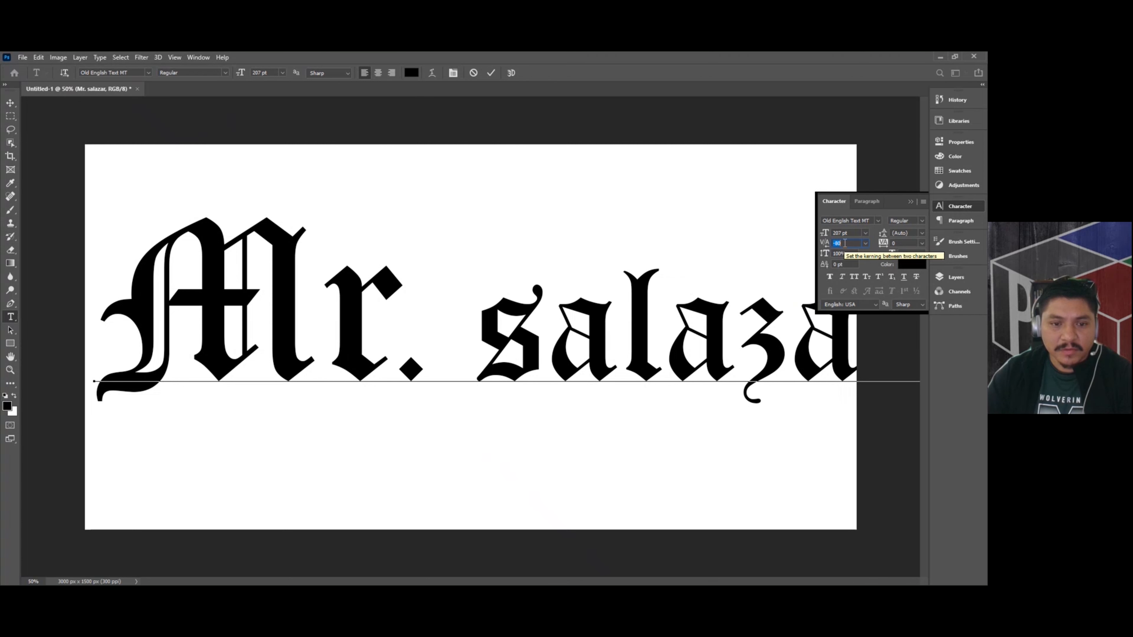
# Set the kerning before the surname's first letter to -260 and commit the text edit.
pyautogui.click(460, 342)
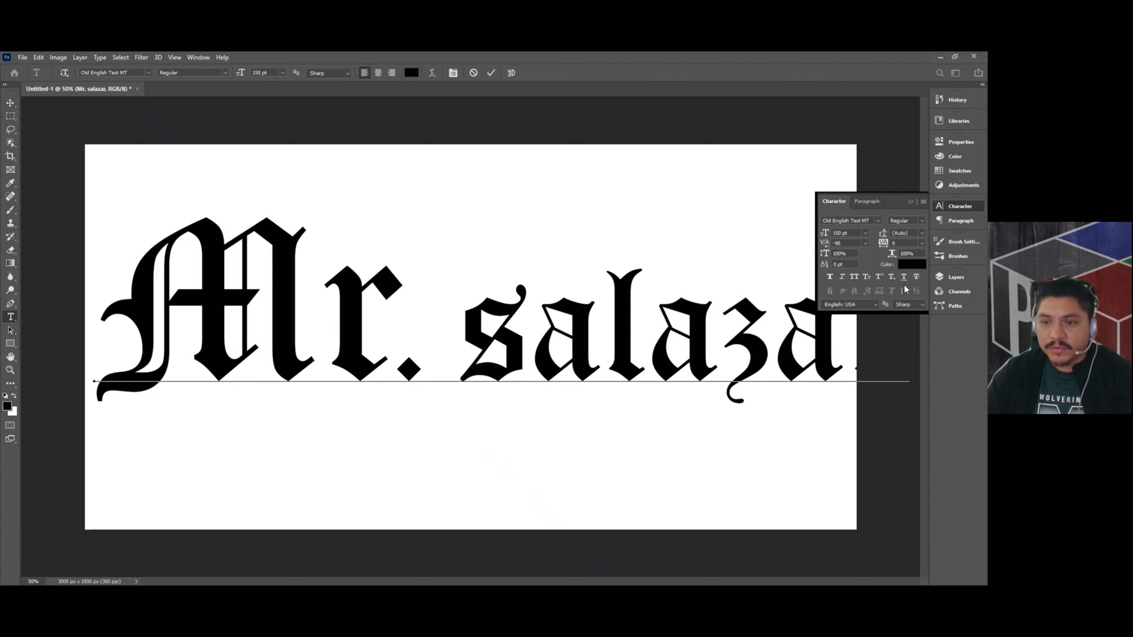
pyautogui.scroll(-16, 843, 243)
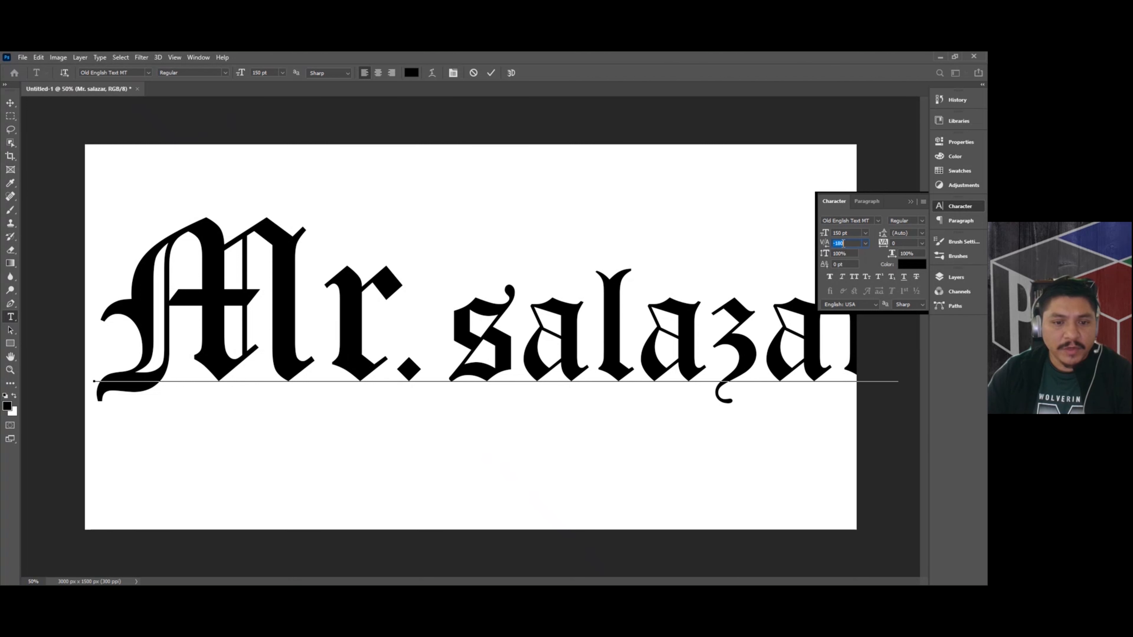
pyautogui.scroll(-1, 843, 243)
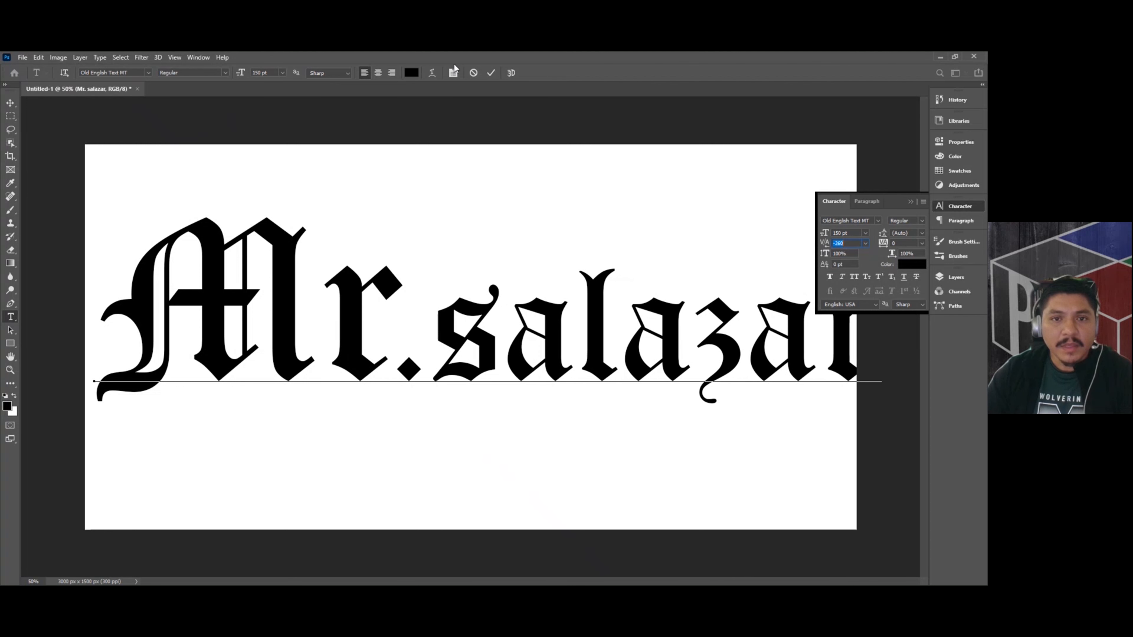
pyautogui.click(491, 74)
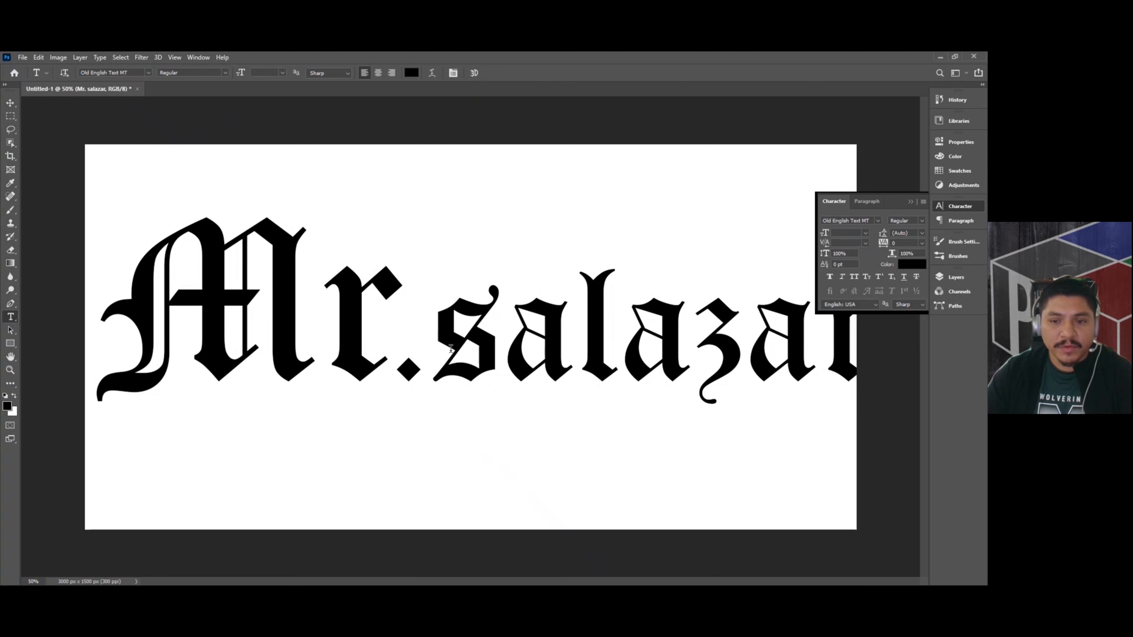
# Set the vertical scale of only the surname letters to 67% and commit the text edit.
pyautogui.click(824, 254)
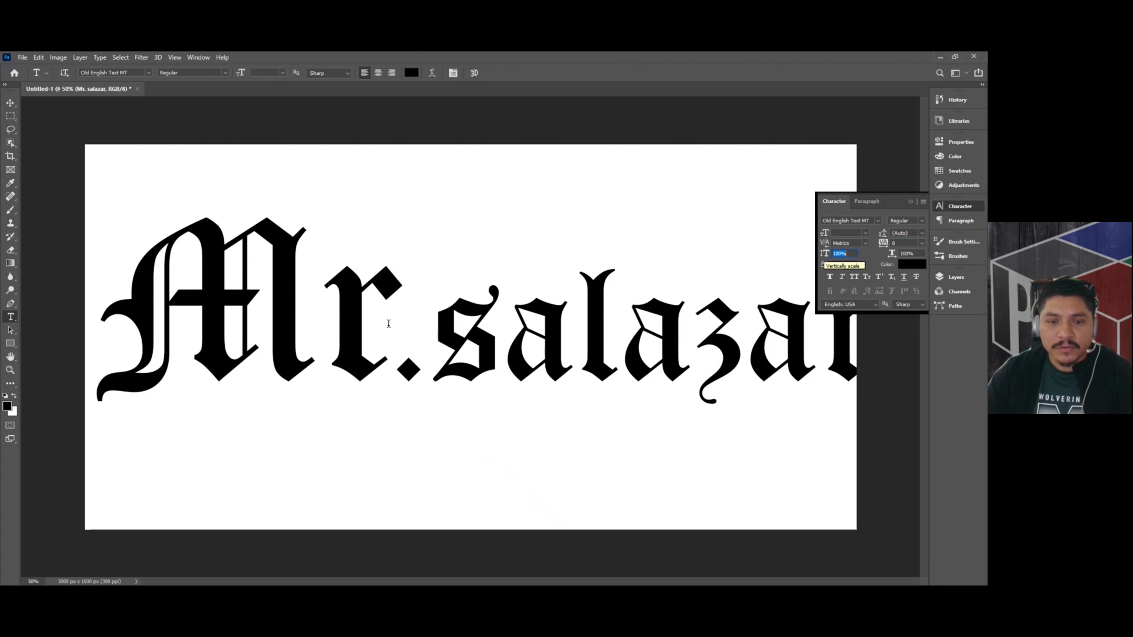
pyautogui.moveTo(448, 340); pyautogui.dragTo(851, 344)
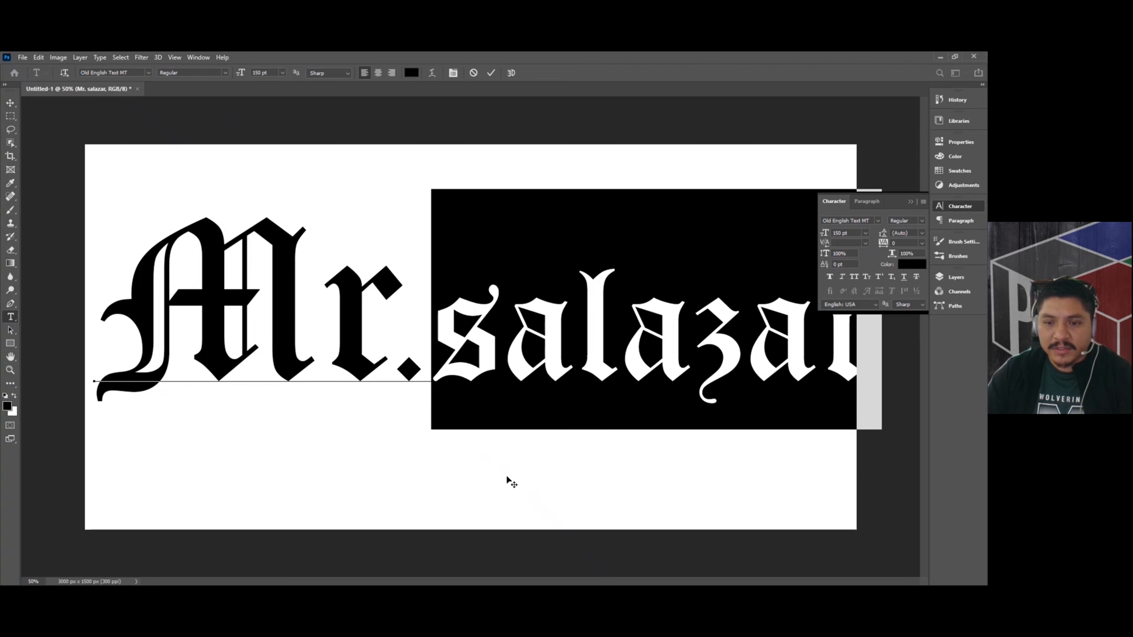
pyautogui.press('Down')
pyautogui.press('Down')
pyautogui.press('Down')
pyautogui.press('Down')
pyautogui.press('Down')
pyautogui.press('Down')
pyautogui.press('Down')
pyautogui.press('Down')
pyautogui.press('Down')
pyautogui.press('Down')
pyautogui.press('Down')
pyautogui.press('Down')
pyautogui.press('Down')
pyautogui.press('Down')
pyautogui.press('Down')
pyautogui.press('Down')
pyautogui.press('Down')
pyautogui.press('Down')
pyautogui.press('Down')
pyautogui.press('Down')
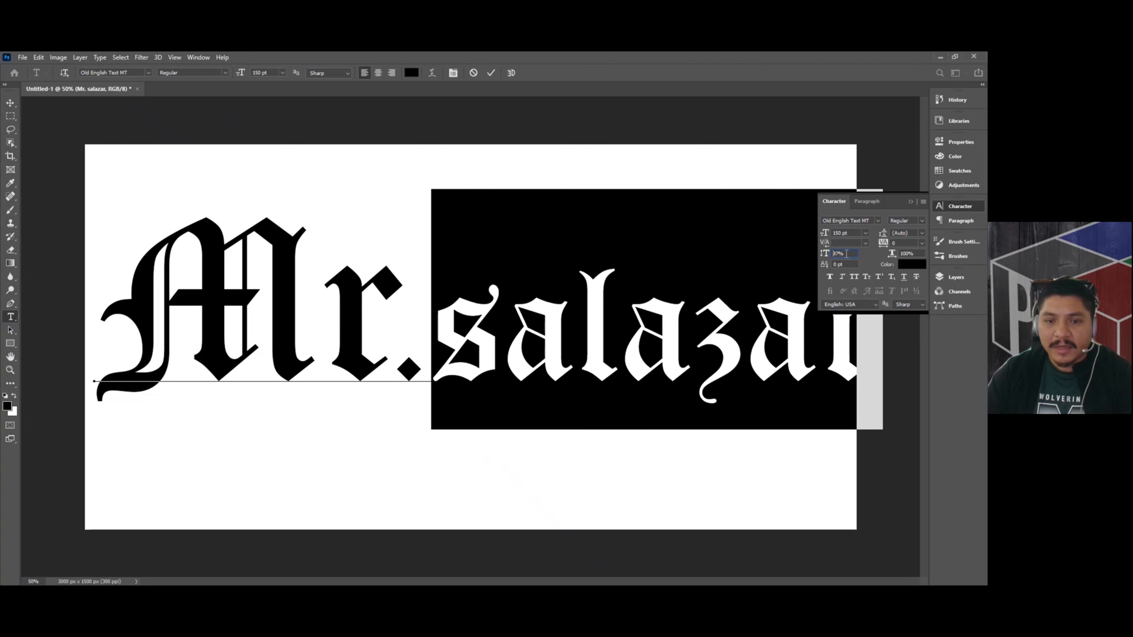
pyautogui.press('Up')
pyautogui.press('Up')
pyautogui.press('Up')
pyautogui.press('Up')
pyautogui.press('Up')
pyautogui.press('Up')
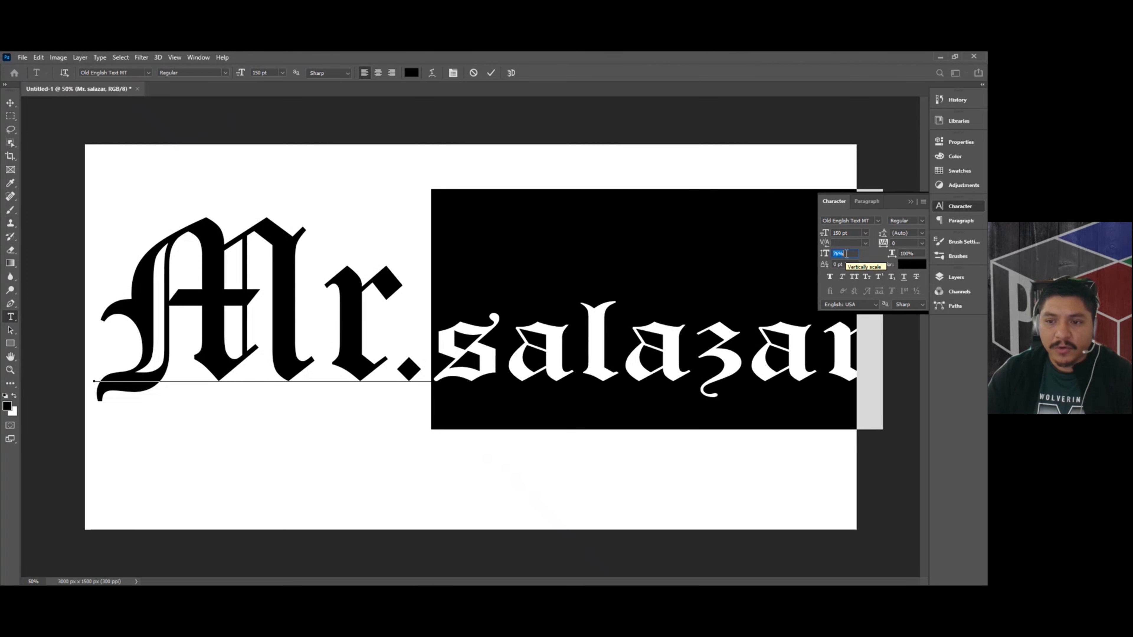
pyautogui.hotkey('shift', 'Up')
pyautogui.hotkey('shift', 'Up')
pyautogui.hotkey('shift', 'Up')
pyautogui.hotkey('shift', 'Up')
pyautogui.hotkey('shift', 'Up')
pyautogui.hotkey('shift', 'Up')
pyautogui.hotkey('shift', 'Up')
pyautogui.hotkey('shift', 'Up')
pyautogui.hotkey('shift', 'Up')
pyautogui.hotkey('shift', 'Up')
pyautogui.hotkey('shift', 'Up')
pyautogui.hotkey('shift', 'Up')
pyautogui.hotkey('shift', 'Up')
pyautogui.hotkey('shift', 'Up')
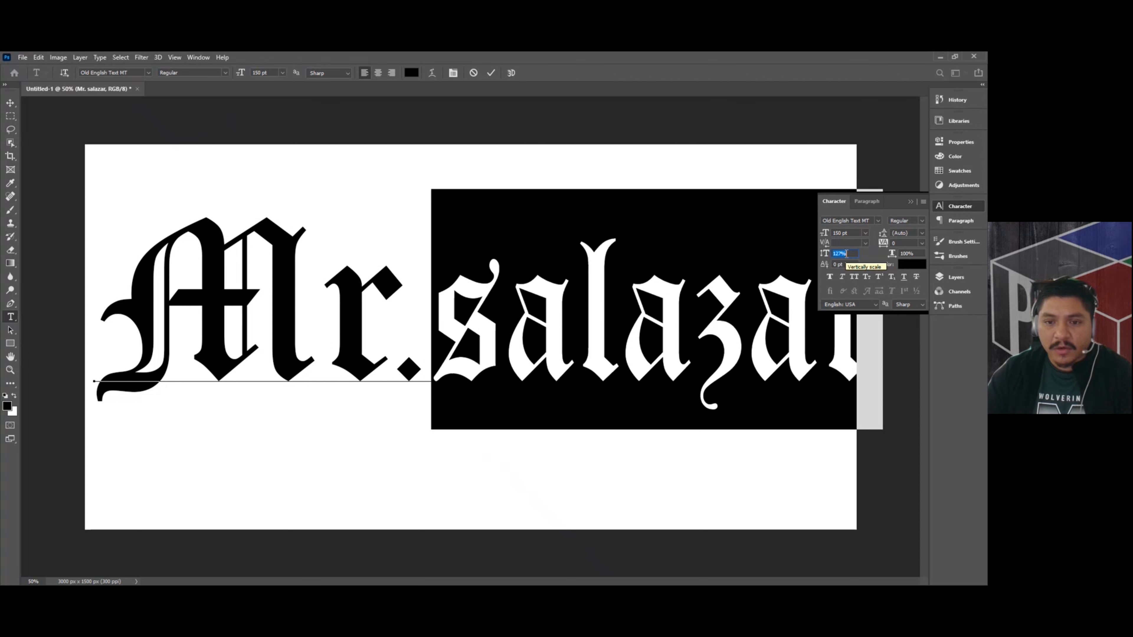
pyautogui.hotkey('shift', 'Down')
pyautogui.hotkey('shift', 'Down')
pyautogui.hotkey('shift', 'Down')
pyautogui.hotkey('shift', 'Down')
pyautogui.hotkey('shift', 'Down')
pyautogui.hotkey('shift', 'Down')
pyautogui.hotkey('shift', 'Down')
pyautogui.hotkey('shift', 'Down')
pyautogui.hotkey('shift', 'Down')
pyautogui.hotkey('shift', 'Down')
pyautogui.hotkey('shift', 'Down')
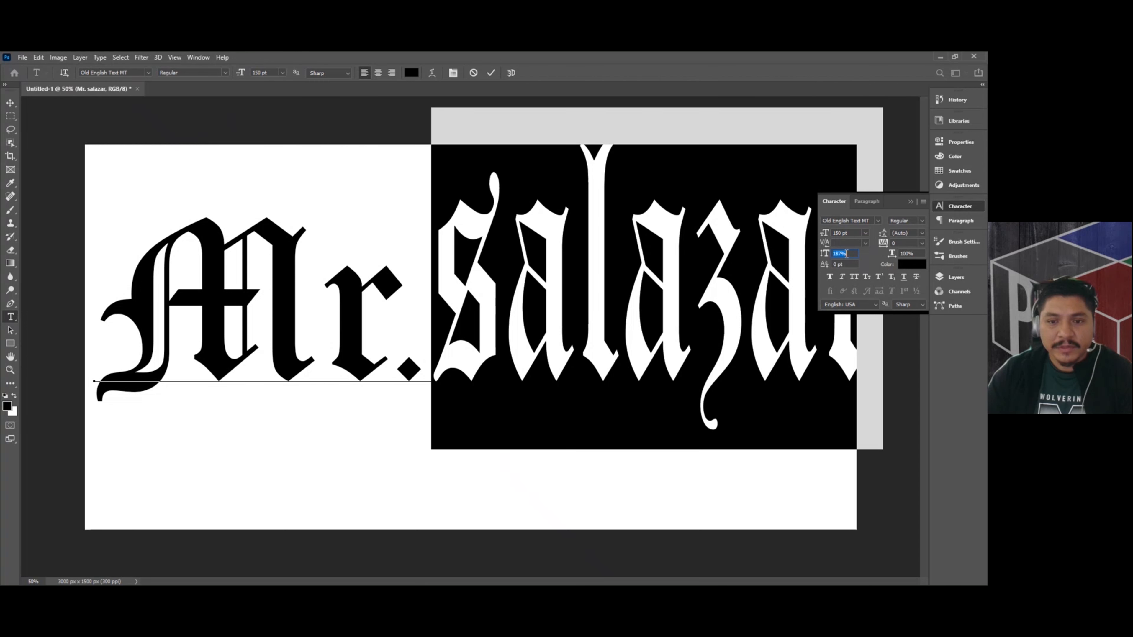
pyautogui.hotkey('shift', 'Down')
pyautogui.hotkey('shift', 'Down')
pyautogui.hotkey('shift', 'Down')
pyautogui.hotkey('shift', 'Down')
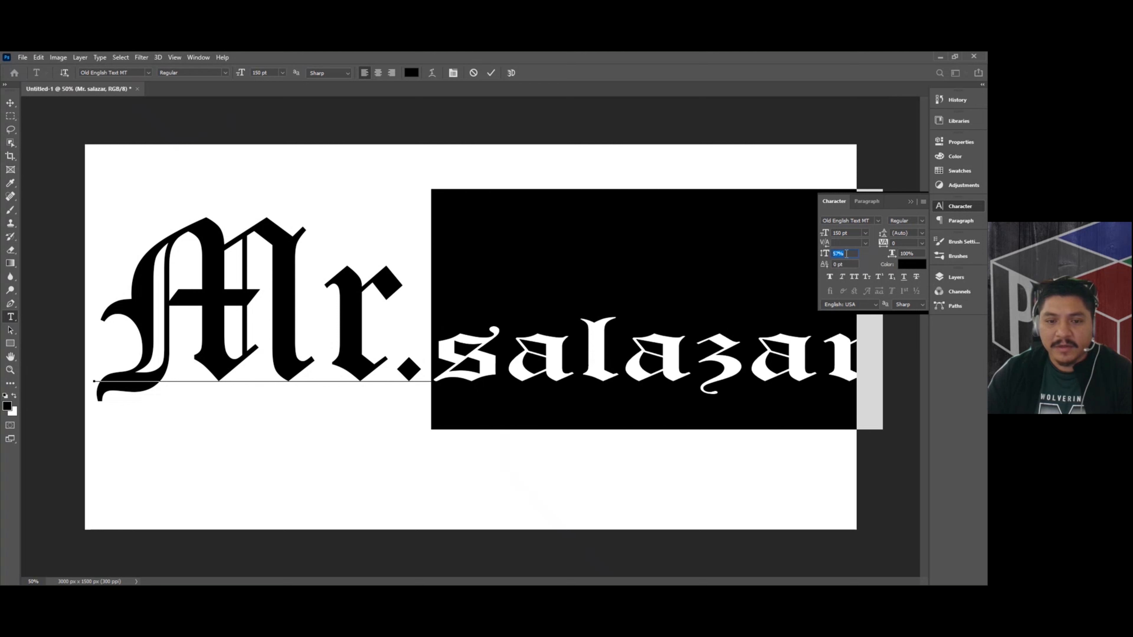
pyautogui.hotkey('shift', 'Up')
pyautogui.hotkey('shift', 'Down')
pyautogui.hotkey('shift', 'Up')
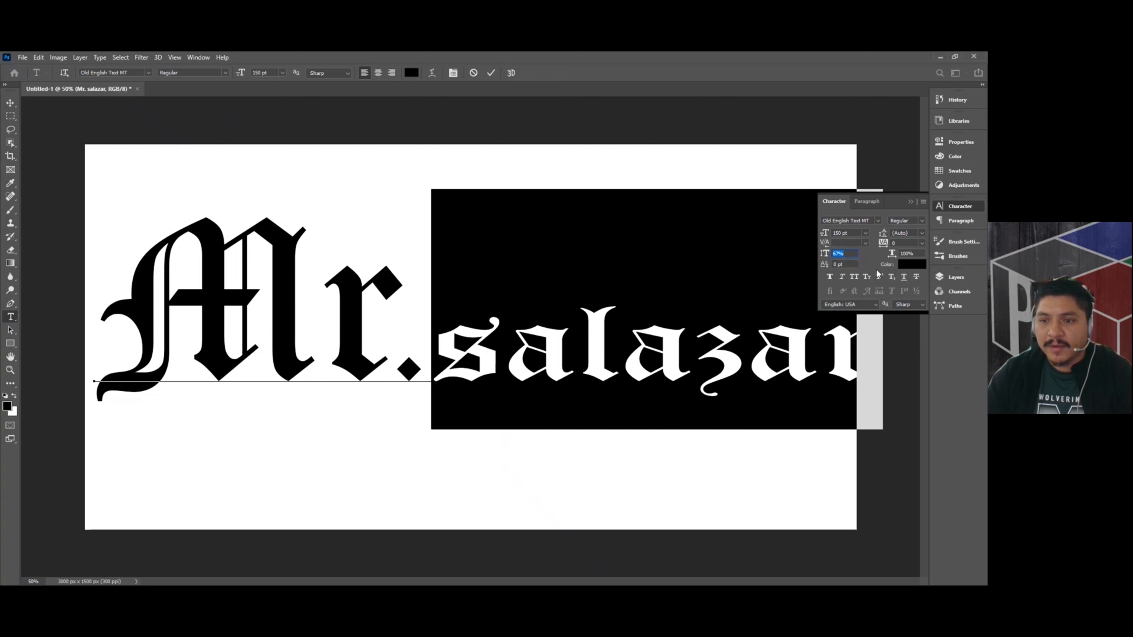
pyautogui.click(491, 73)
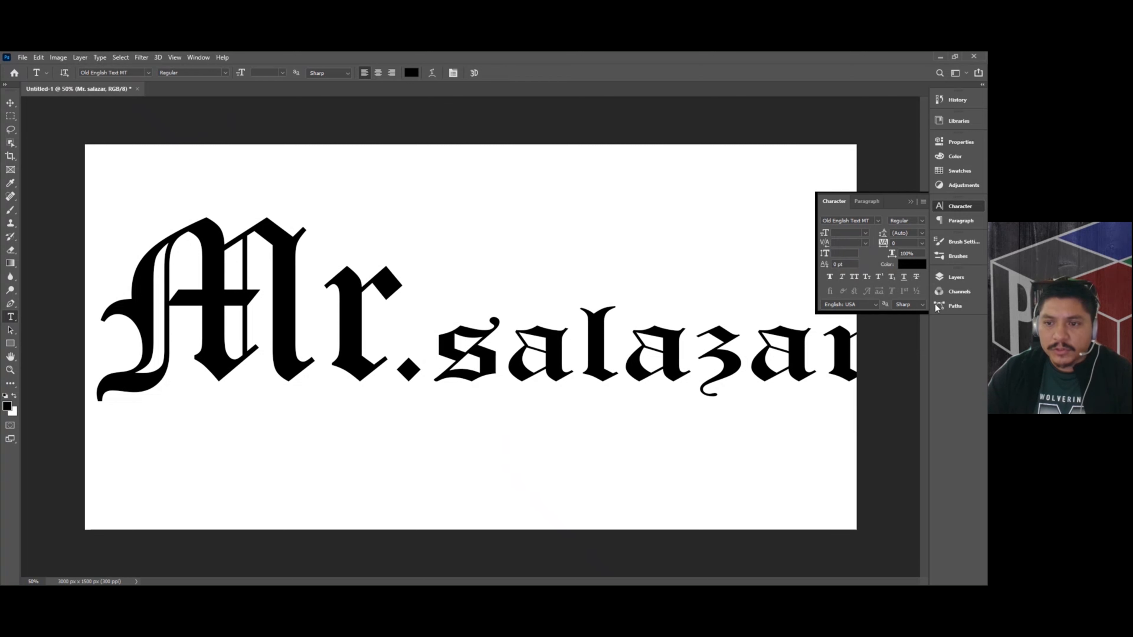
# Raise only the letter "r" with a baseline shift of about 46 pt and commit the text edit.
pyautogui.moveTo(451, 355); pyautogui.dragTo(856, 365)
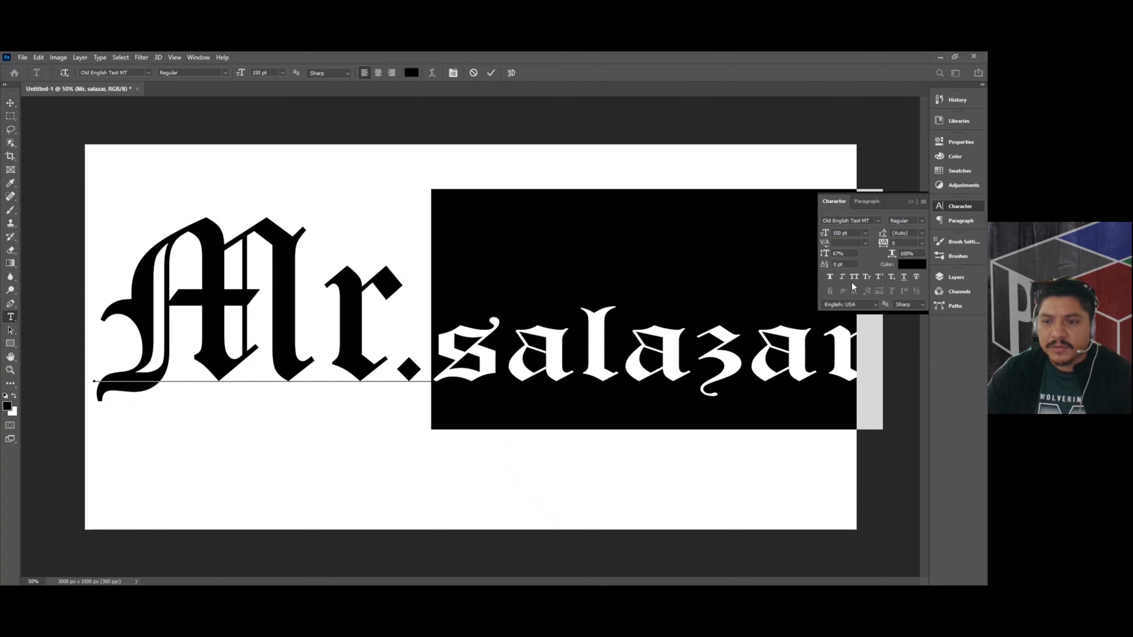
pyautogui.click(375, 336)
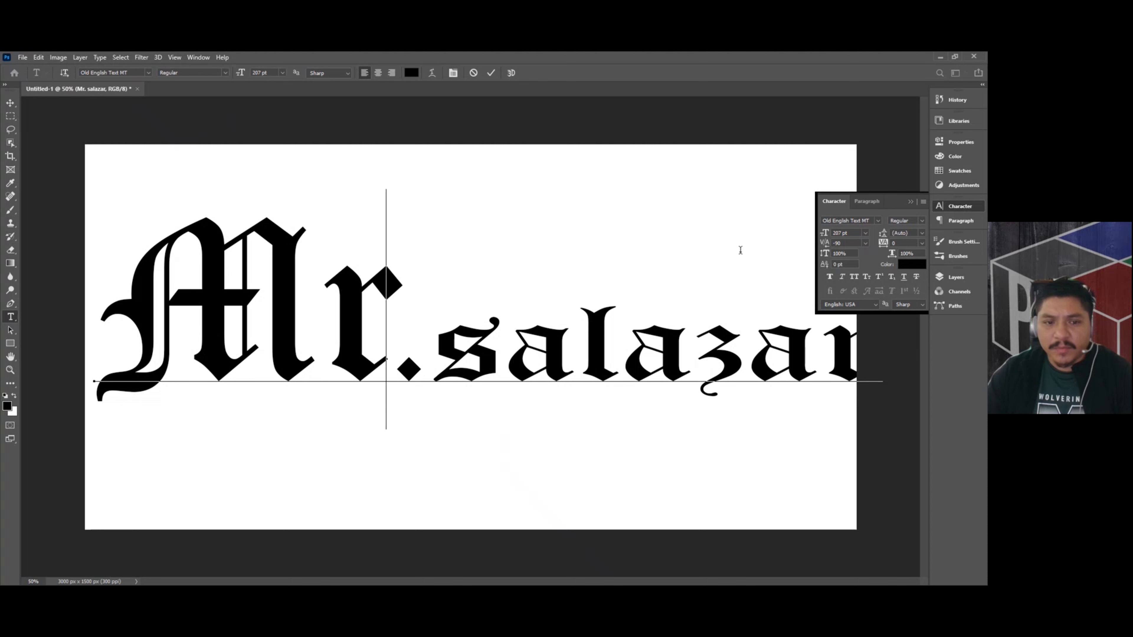
pyautogui.moveTo(387, 313); pyautogui.dragTo(338, 319)
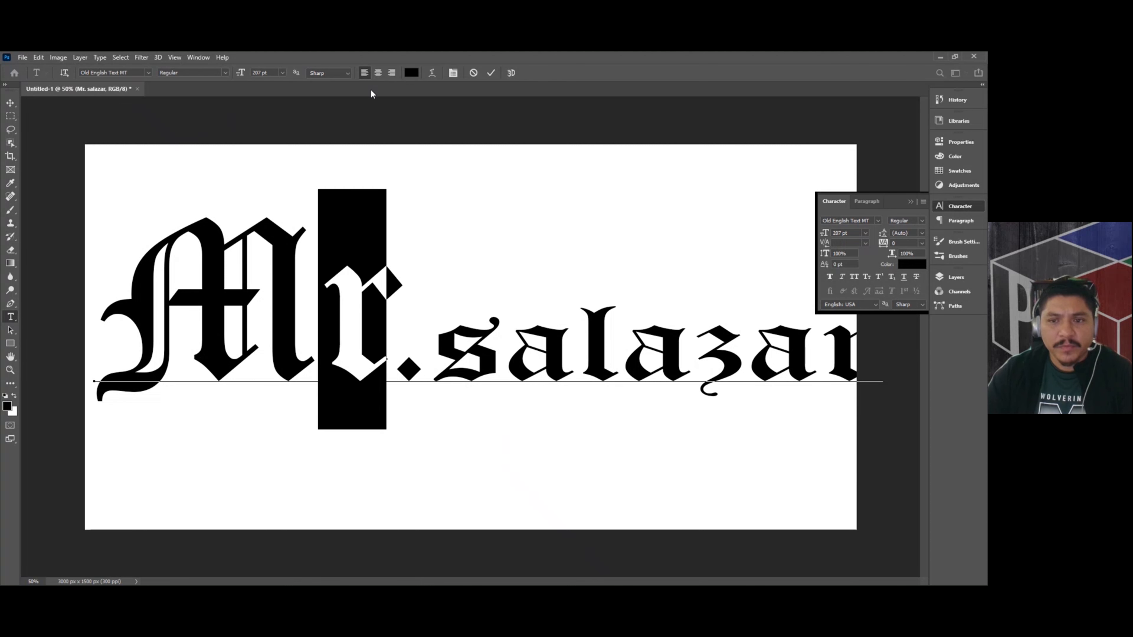
pyautogui.scroll(-3, 837, 264)
pyautogui.scroll(20, 838, 263)
pyautogui.scroll(-7, 838, 259)
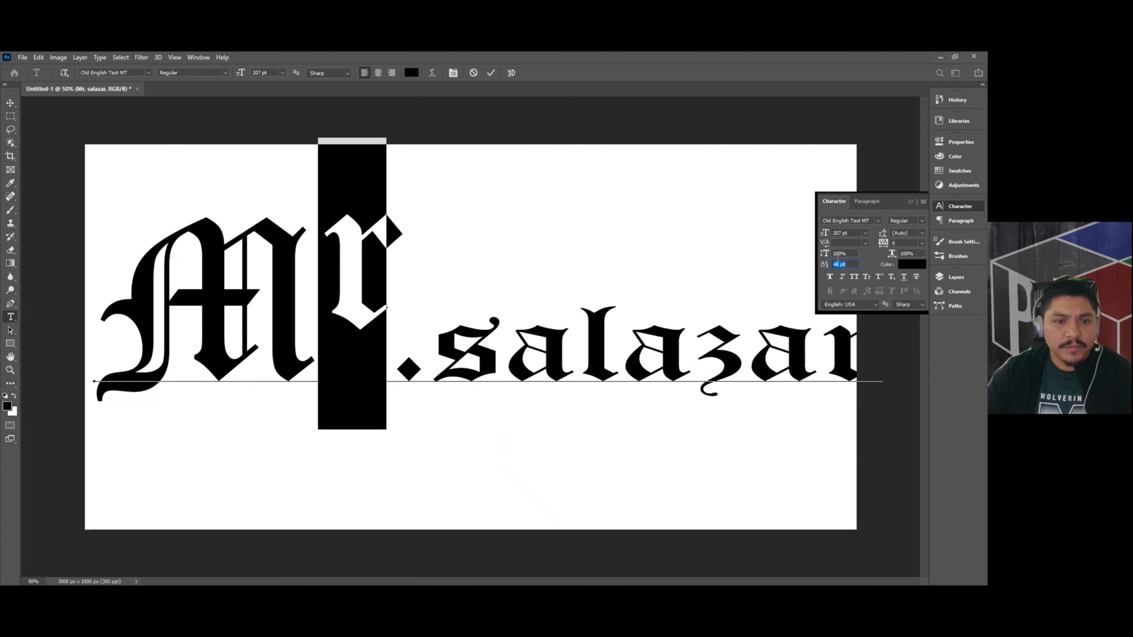
pyautogui.scroll(-2, 838, 258)
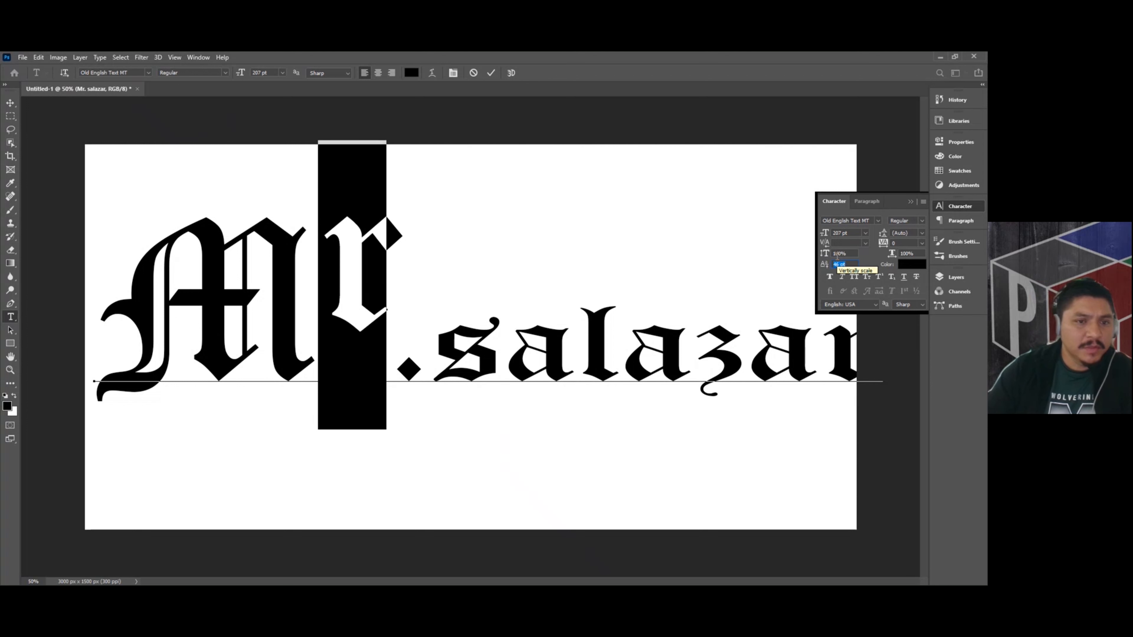
pyautogui.click(492, 73)
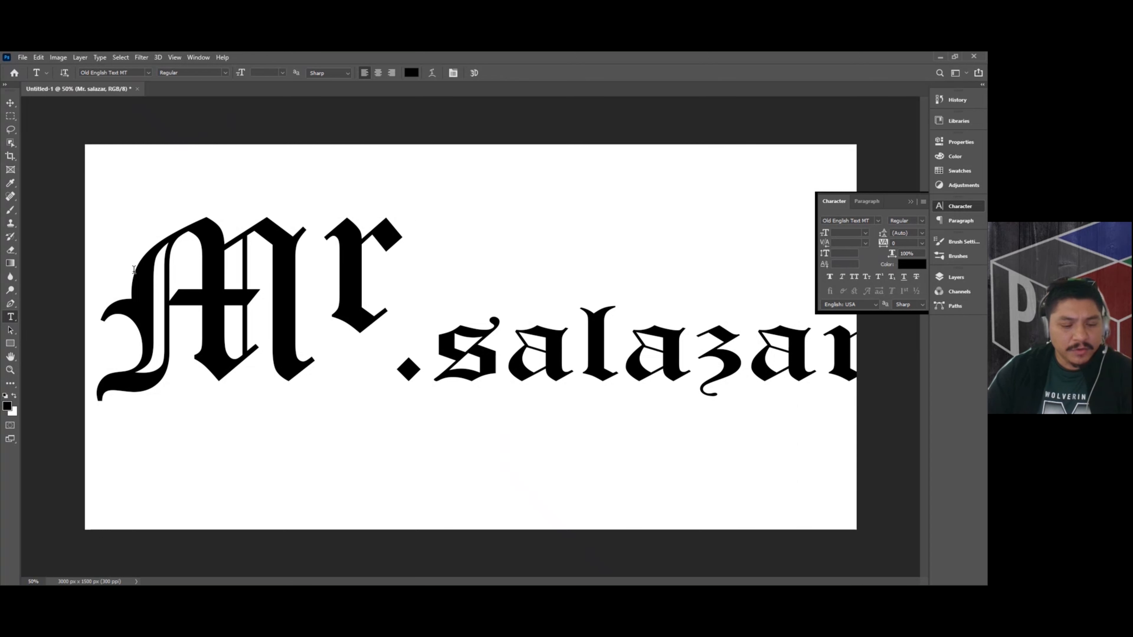
pyautogui.click(199, 59)
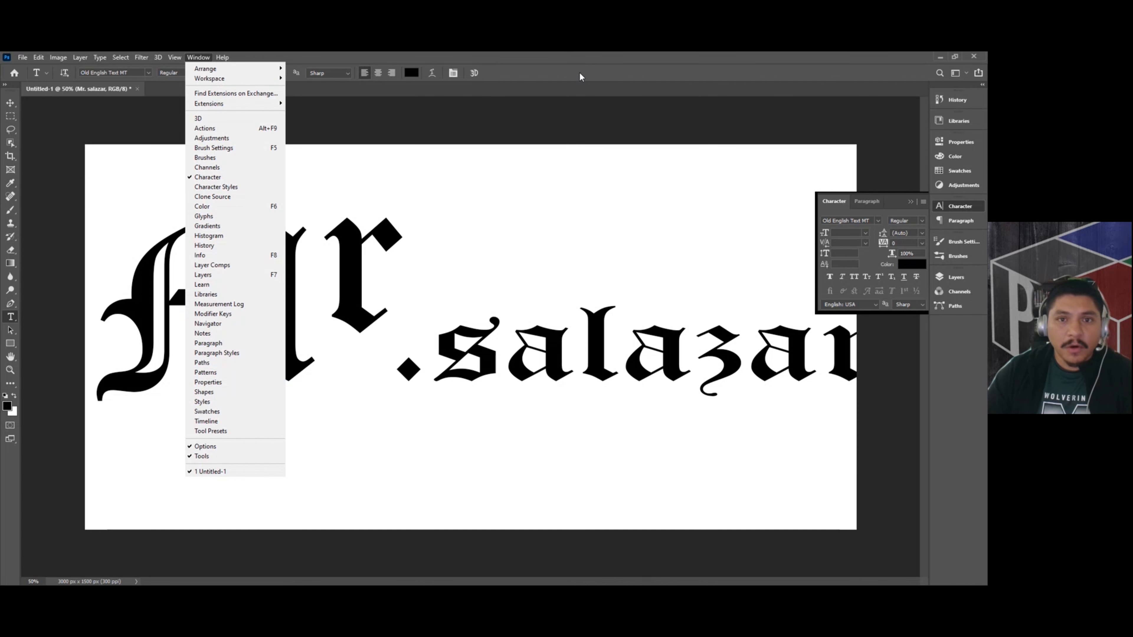
pyautogui.click(565, 63)
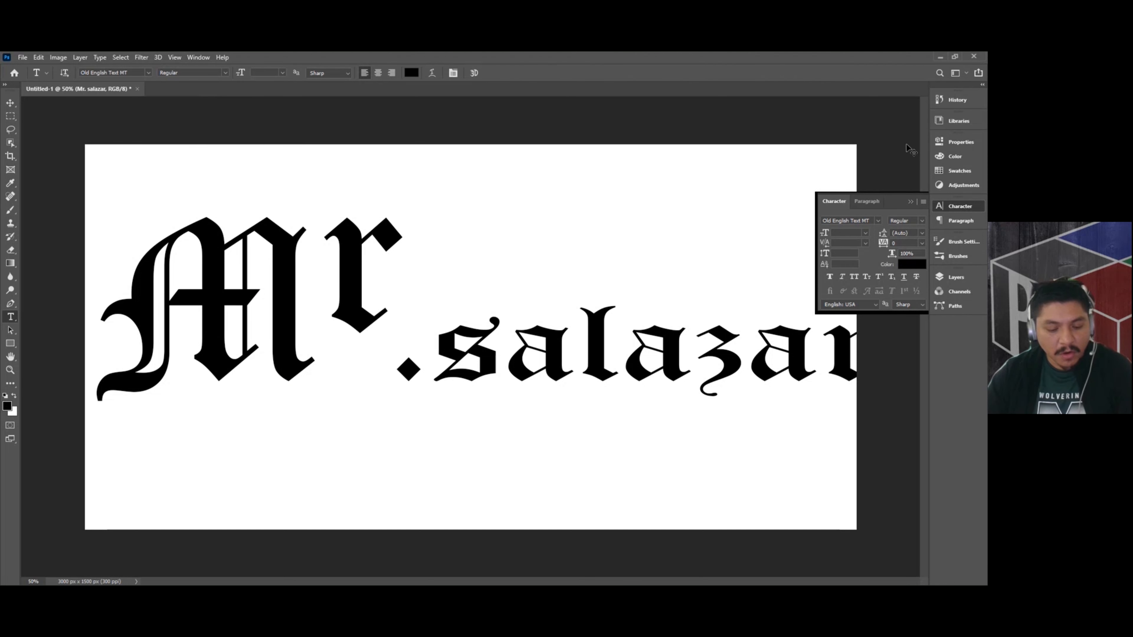
# Show the rulers and place a horizontal guide along the top edge of the letters "Mr".
pyautogui.hotkey('ctrl', 'r')
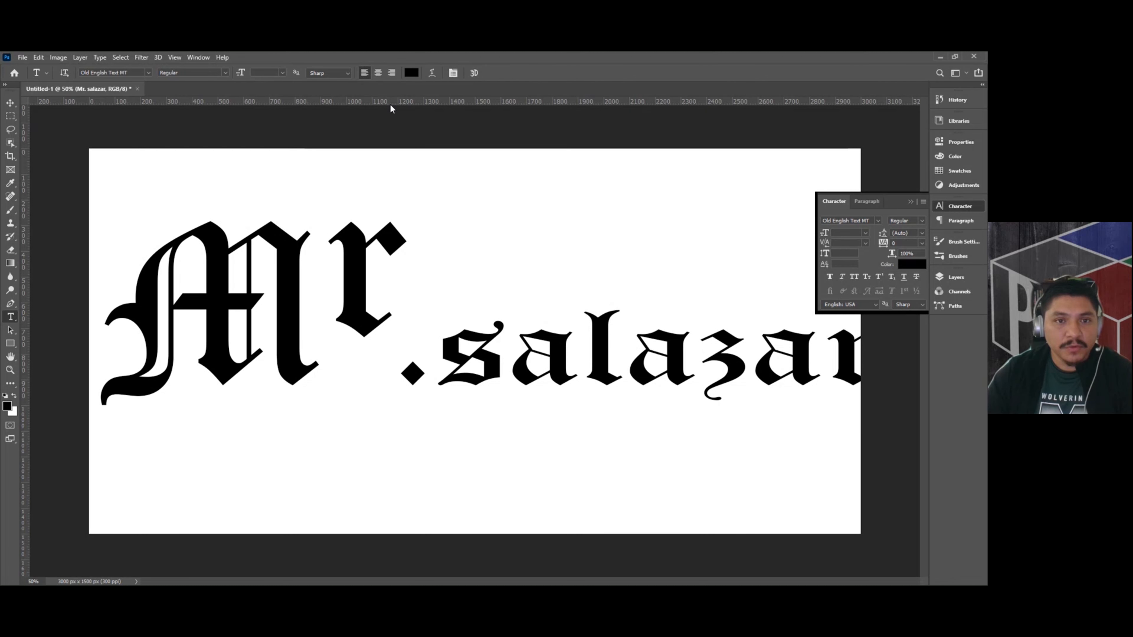
pyautogui.moveTo(397, 101); pyautogui.dragTo(425, 221)
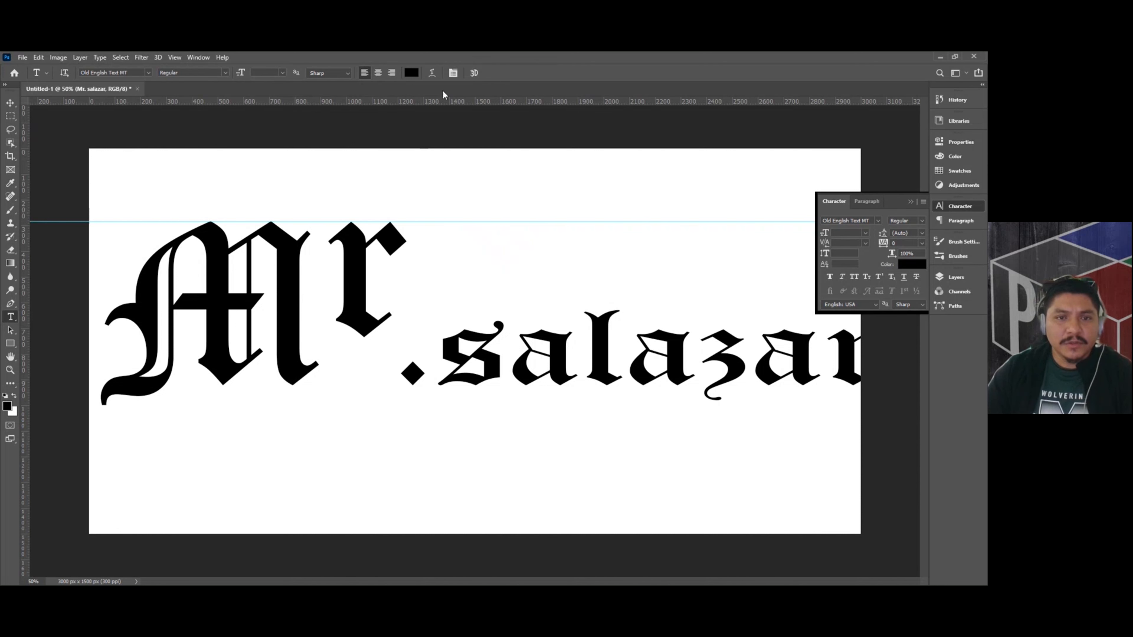
# Raise the baseline shift of the surname letters until their baseline lines up with the raised "r".
pyautogui.click(446, 370)
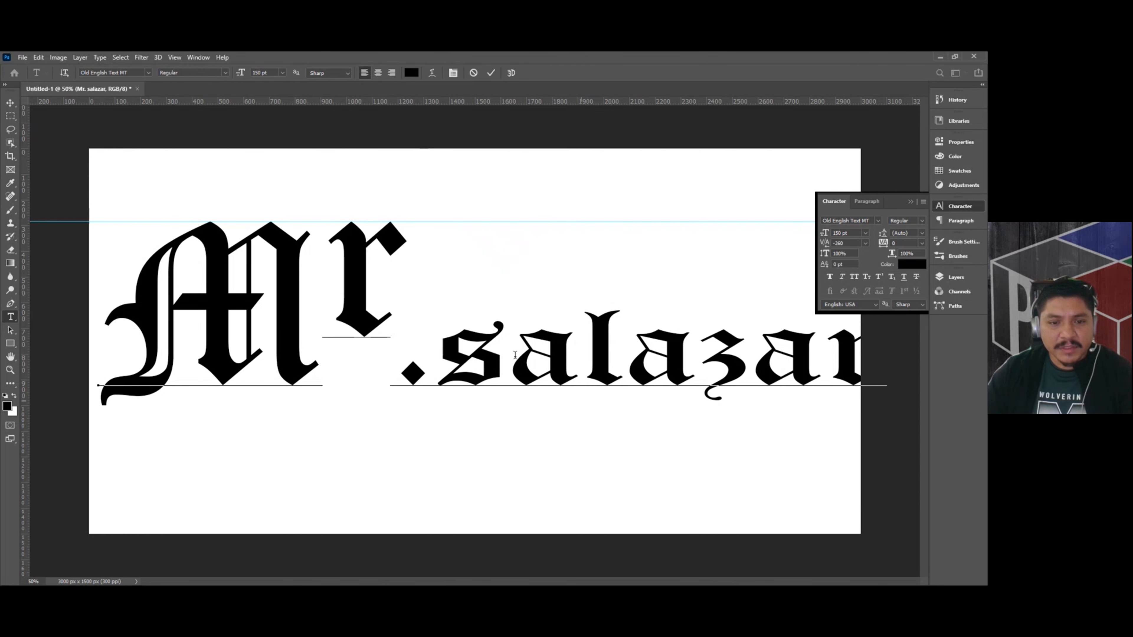
pyautogui.hotkey('shift', 'End')
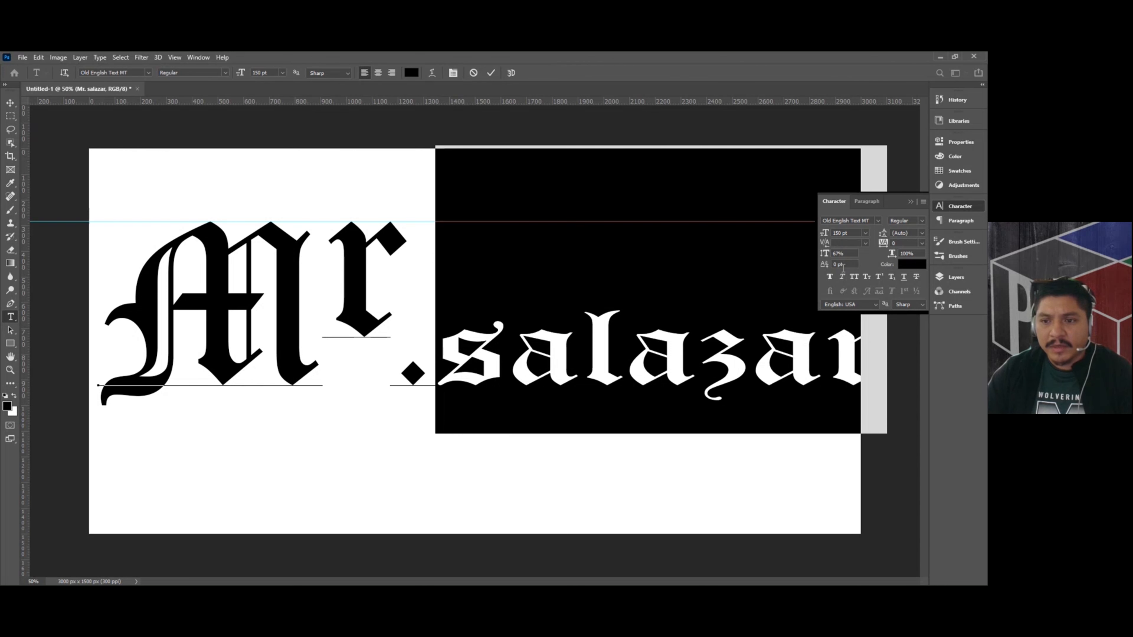
pyautogui.press('Up')
pyautogui.press('Up')
pyautogui.press('Up')
pyautogui.press('Up')
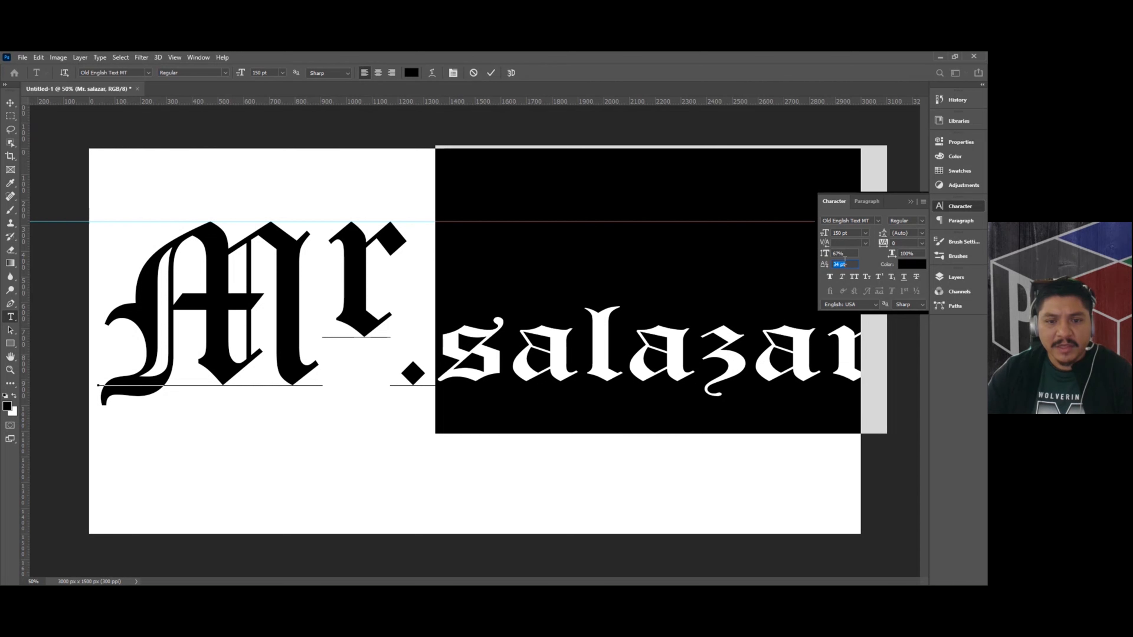
pyautogui.hotkey('shift', 'Up')
pyautogui.hotkey('shift', 'Up')
pyautogui.hotkey('shift', 'Up')
pyautogui.hotkey('shift', 'Up')
pyautogui.hotkey('shift', 'Up')
pyautogui.hotkey('shift', 'Up')
pyautogui.hotkey('shift', 'Up')
pyautogui.hotkey('shift', 'Up')
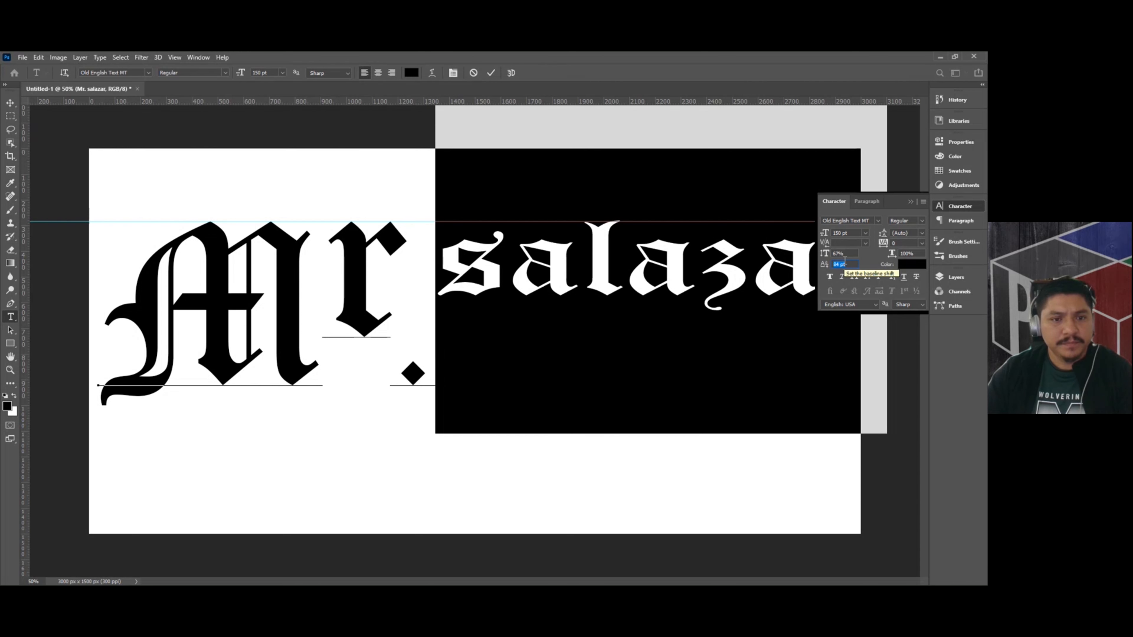
pyautogui.hotkey('shift', 'Down')
pyautogui.hotkey('shift', 'Down')
pyautogui.hotkey('shift', 'Down')
pyautogui.hotkey('shift', 'Down')
pyautogui.press('Down')
pyautogui.press('Down')
pyautogui.press('Down')
pyautogui.press('Down')
pyautogui.press('Down')
pyautogui.press('Down')
pyautogui.press('Down')
pyautogui.press('Up')
pyautogui.press('Up')
pyautogui.press('Up')
pyautogui.press('Up')
pyautogui.press('Up')
pyautogui.press('Up')
pyautogui.press('Up')
pyautogui.press('Up')
pyautogui.press('Up')
pyautogui.press('Up')
pyautogui.hotkey('shift', 'Up')
pyautogui.hotkey('shift', 'Up')
pyautogui.hotkey('shift', 'Down')
pyautogui.hotkey('shift', 'Down')
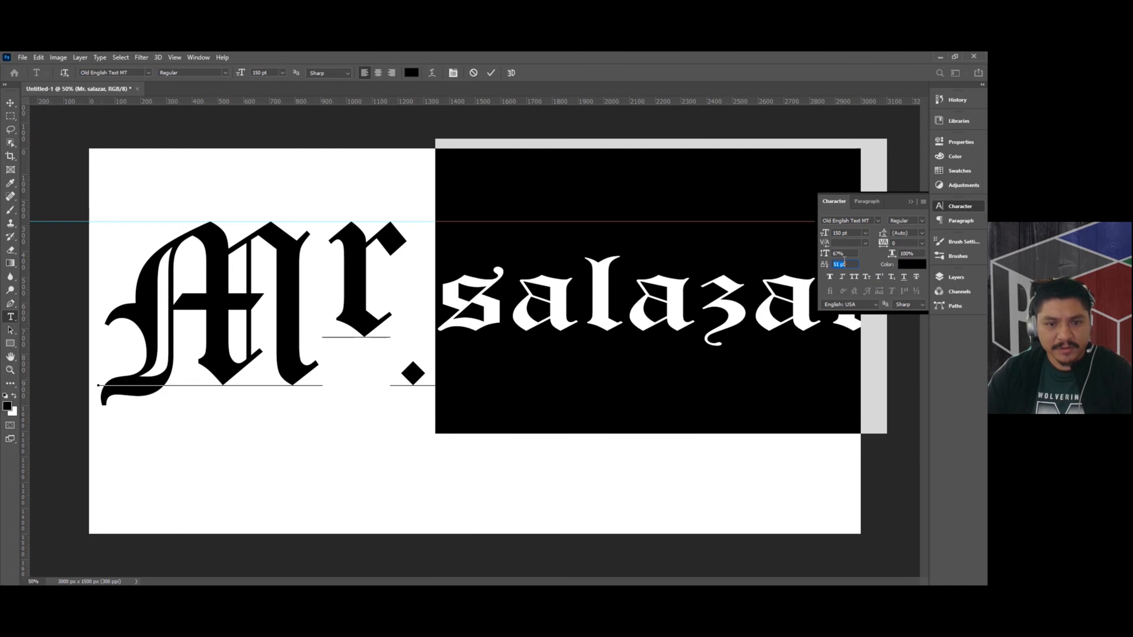
pyautogui.press('Down')
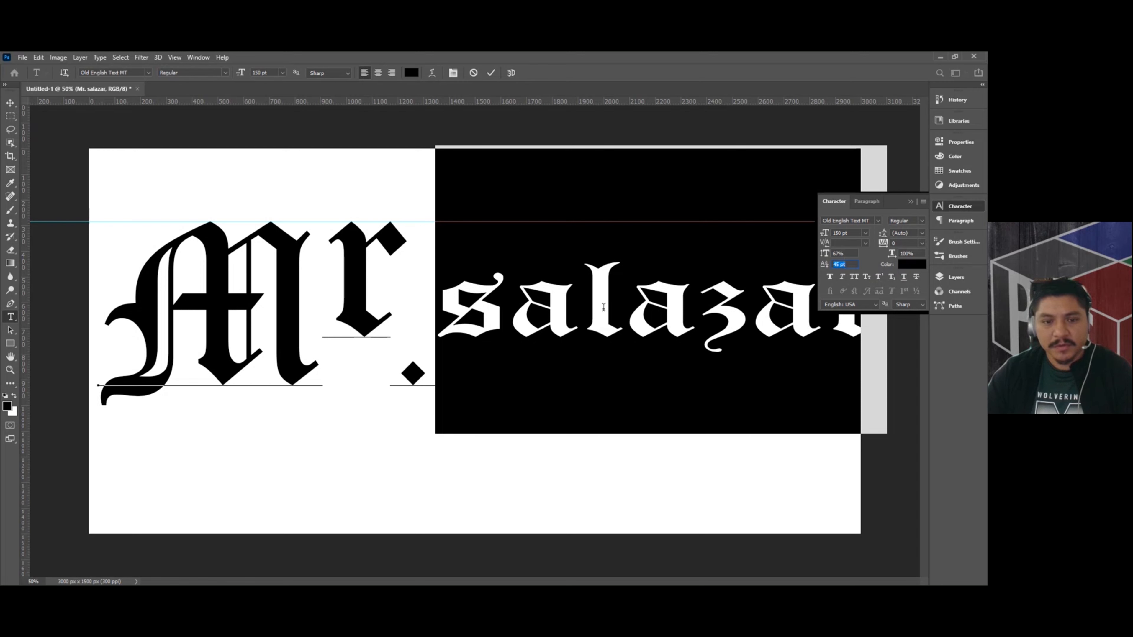
# Try to tighten the gap before the surname by setting the kerning after the period to -290.
pyautogui.click(497, 335)
pyautogui.click(429, 340)
pyautogui.click(408, 356)
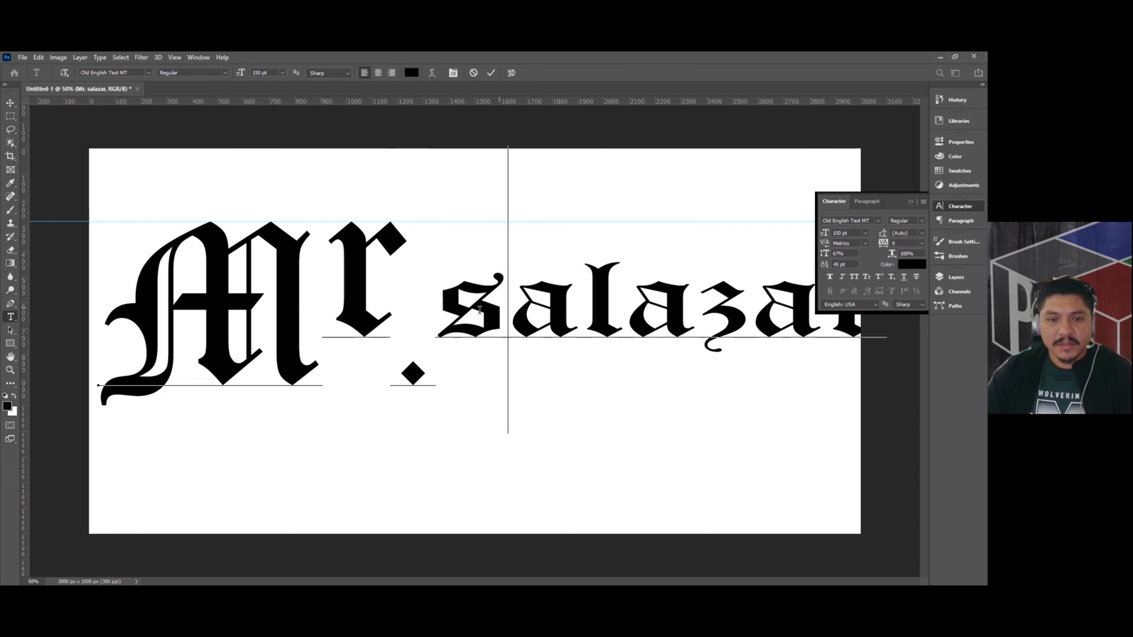
pyautogui.doubleClick(506, 313)
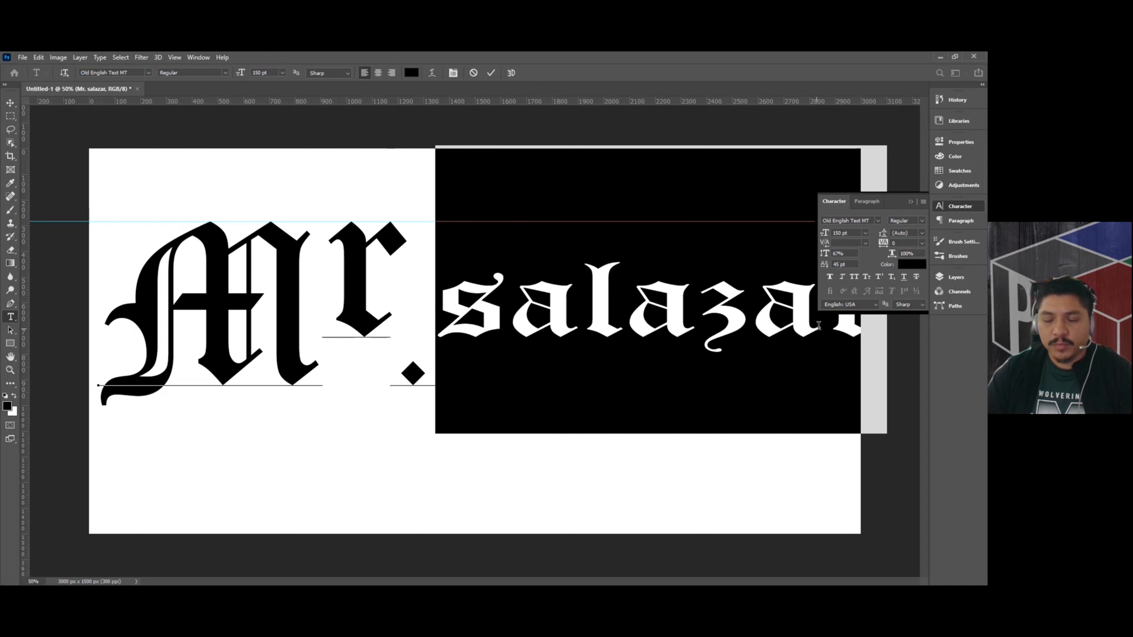
pyautogui.click(694, 325)
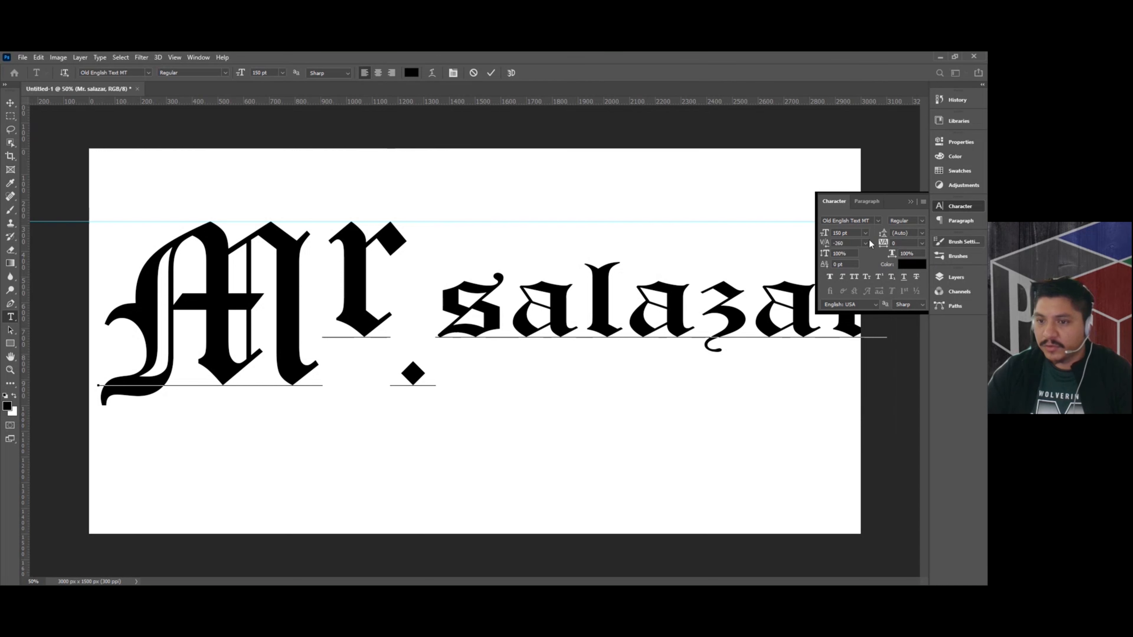
pyautogui.click(840, 244)
pyautogui.write('-290')
pyautogui.press('Return')
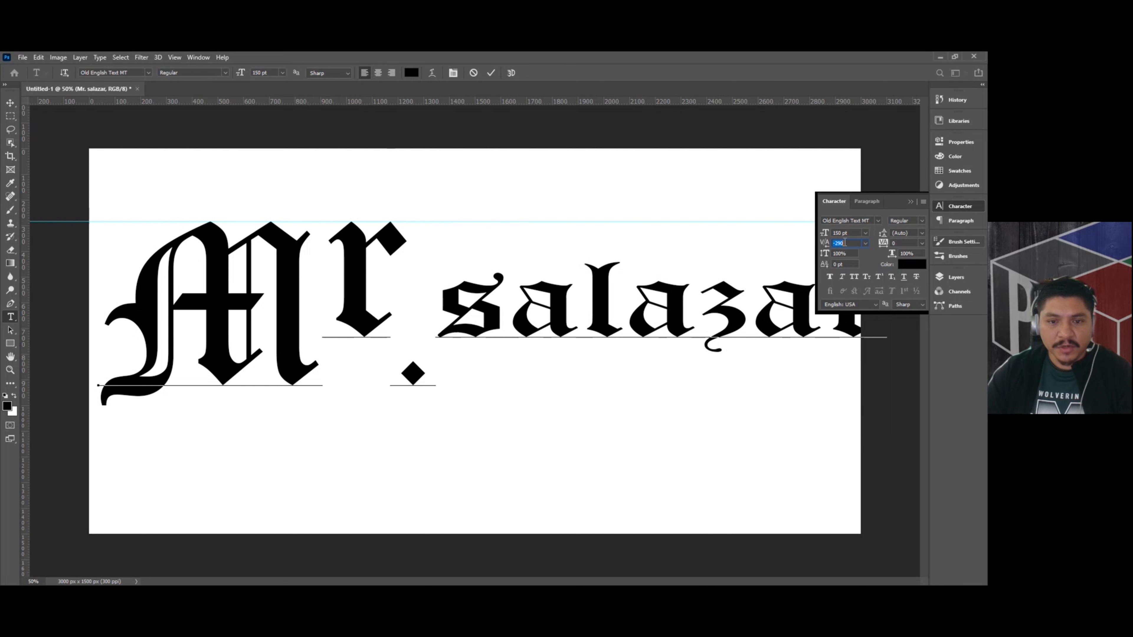
# Try a kerning of -290 between the "r" and the period, and undo it.
pyautogui.click(414, 308)
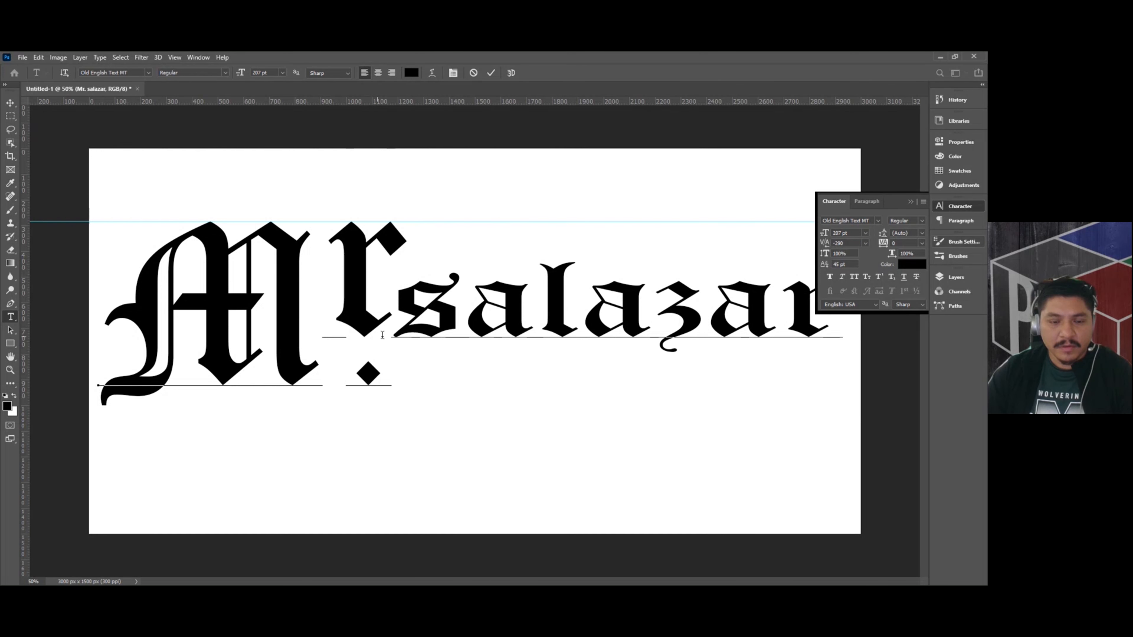
pyautogui.hotkey('ctrl', 'z')
pyautogui.click(437, 351)
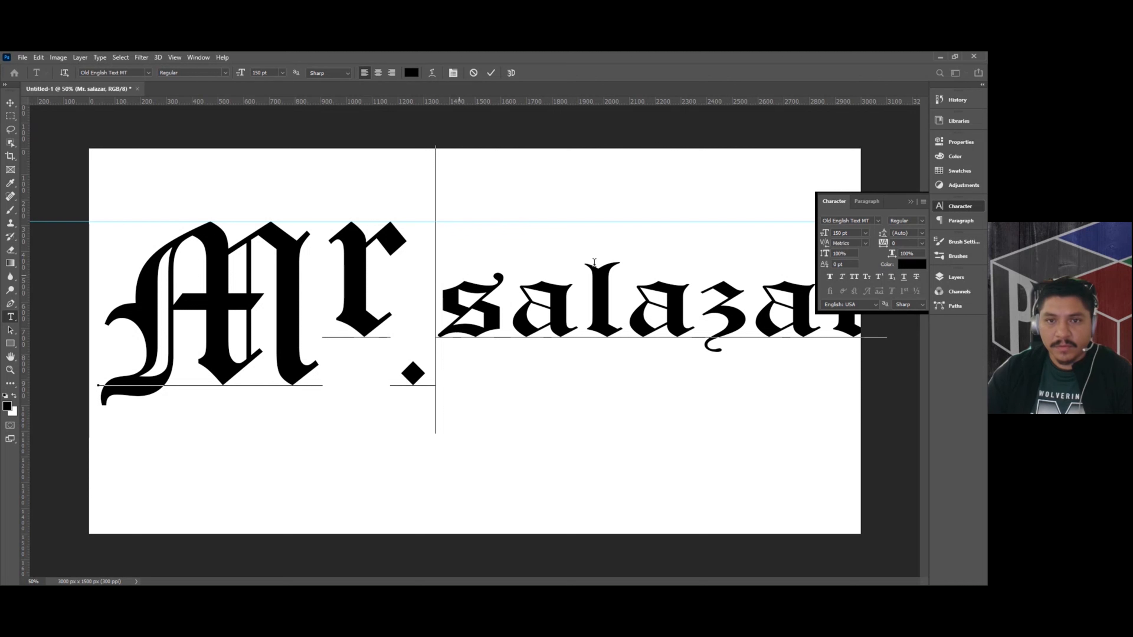
pyautogui.click(490, 74)
# Try a tracking of -100 and a kerning of -340 between the period and the surname, and discard both.
pyautogui.click(461, 392)
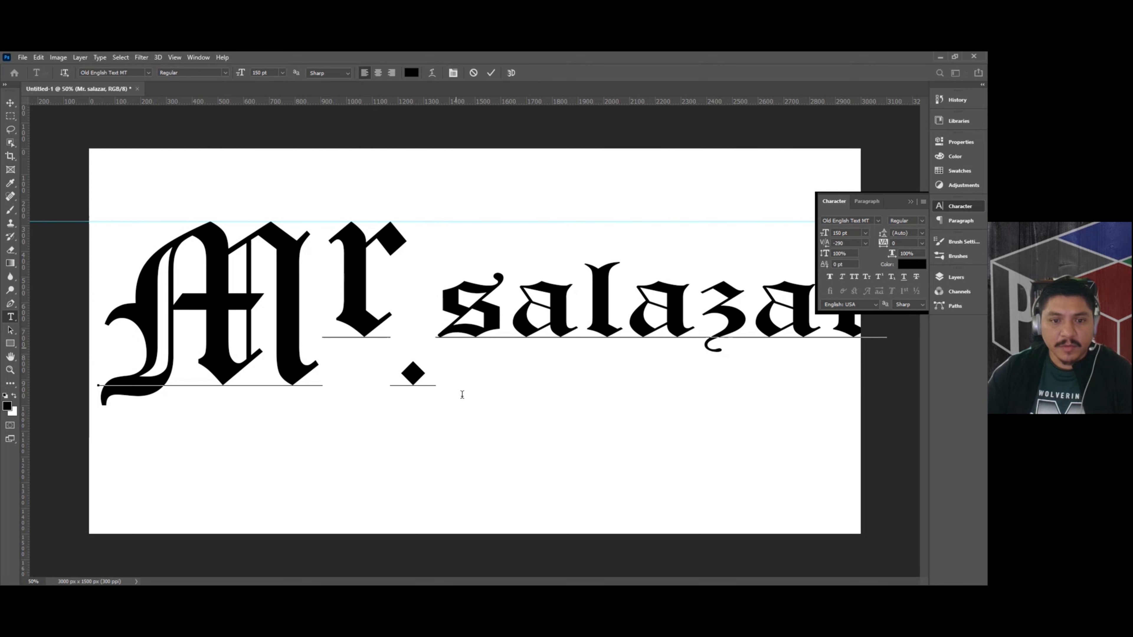
pyautogui.click(904, 242)
pyautogui.write('-40')
pyautogui.press('Return')
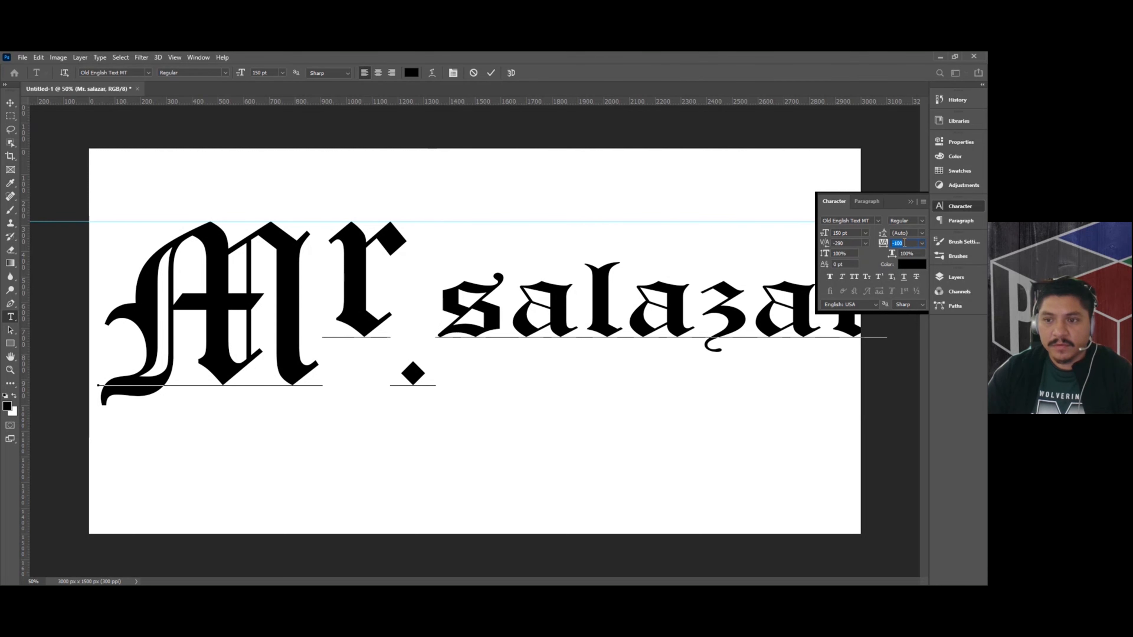
pyautogui.click(845, 243)
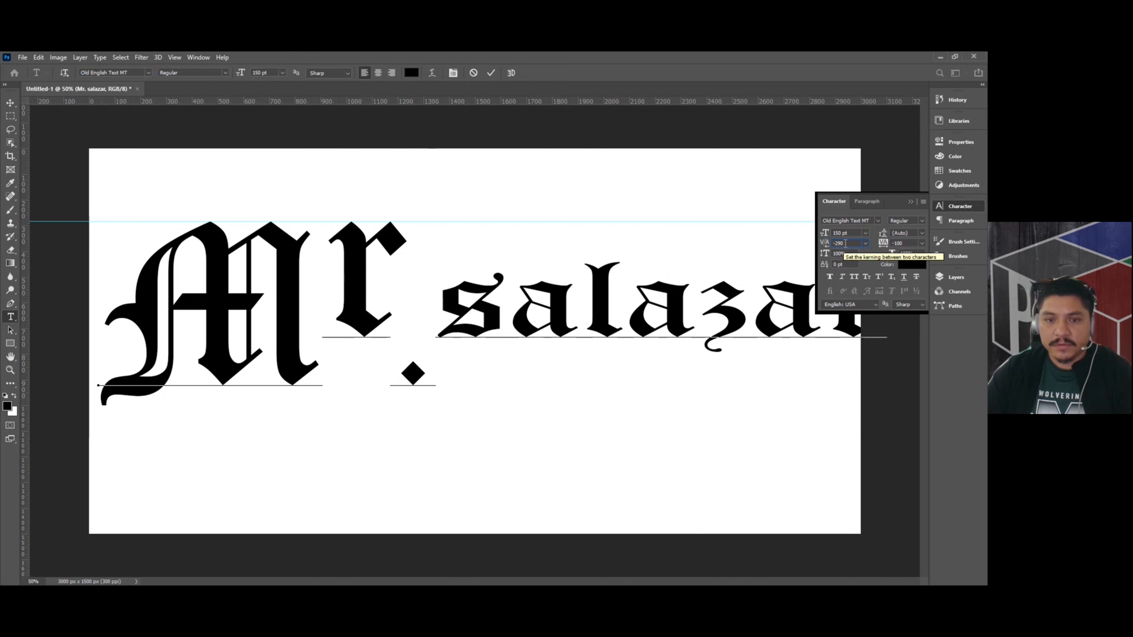
pyautogui.press('Return')
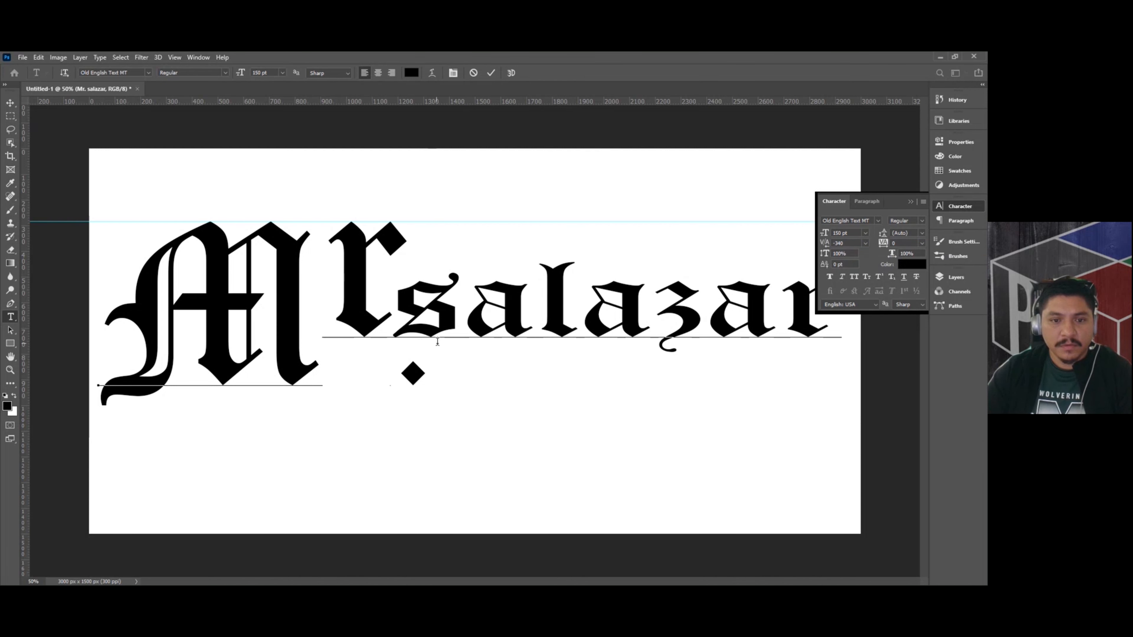
pyautogui.click(474, 73)
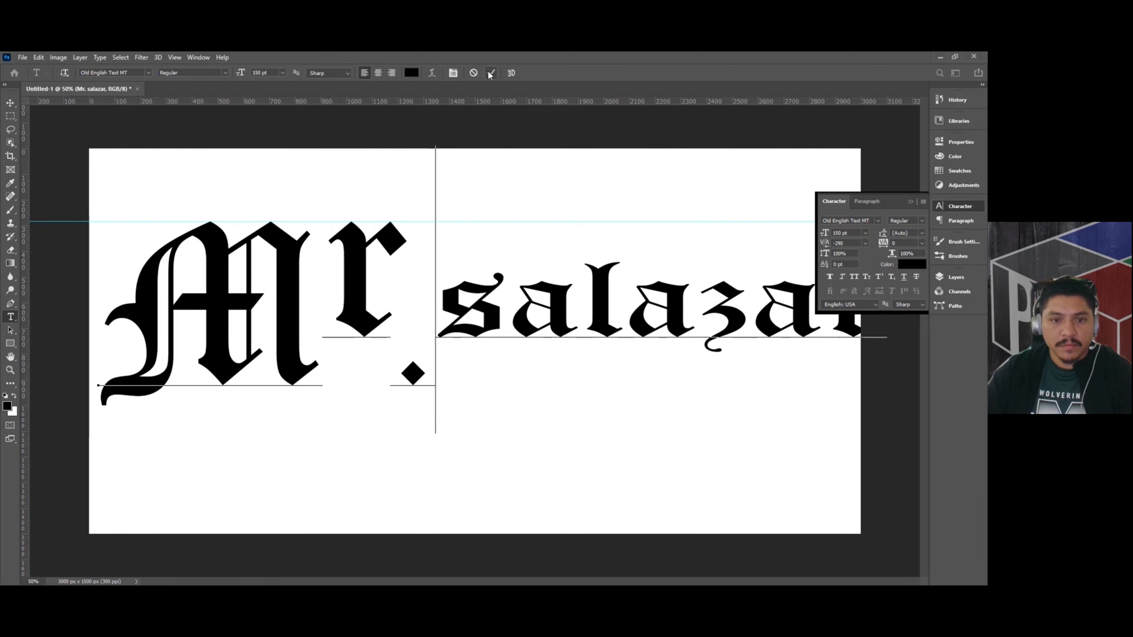
pyautogui.click(488, 73)
# Lower the kerning between the period and the surname to about -870 and commit the text edit.
pyautogui.click(455, 328)
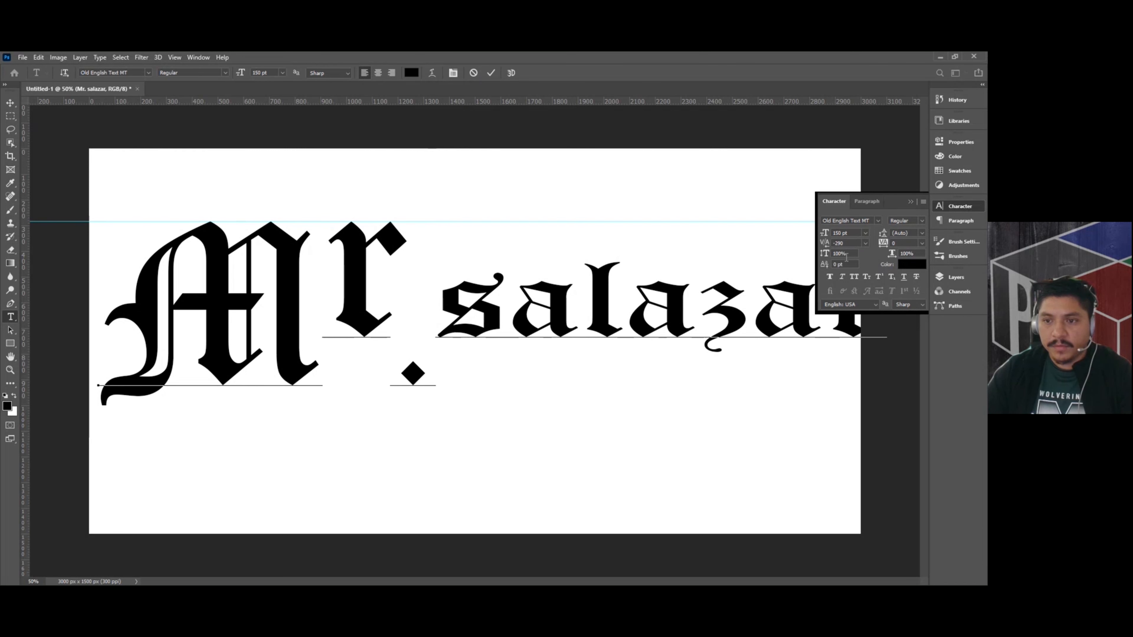
pyautogui.scroll(-1, 849, 243)
pyautogui.scroll(-20, 849, 242)
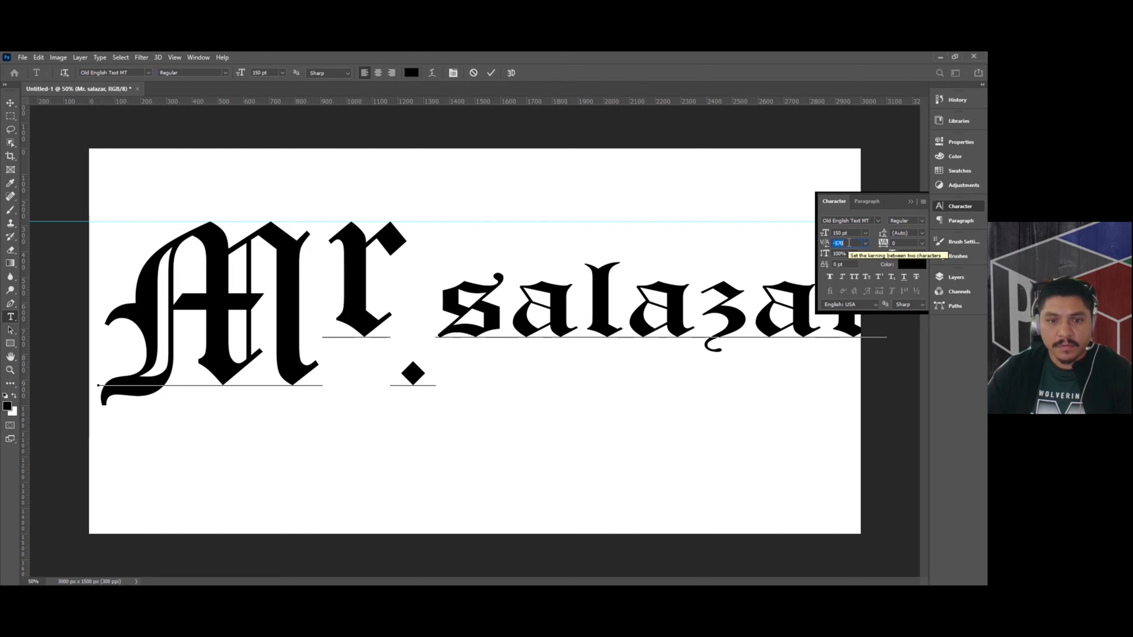
pyautogui.scroll(7, 849, 242)
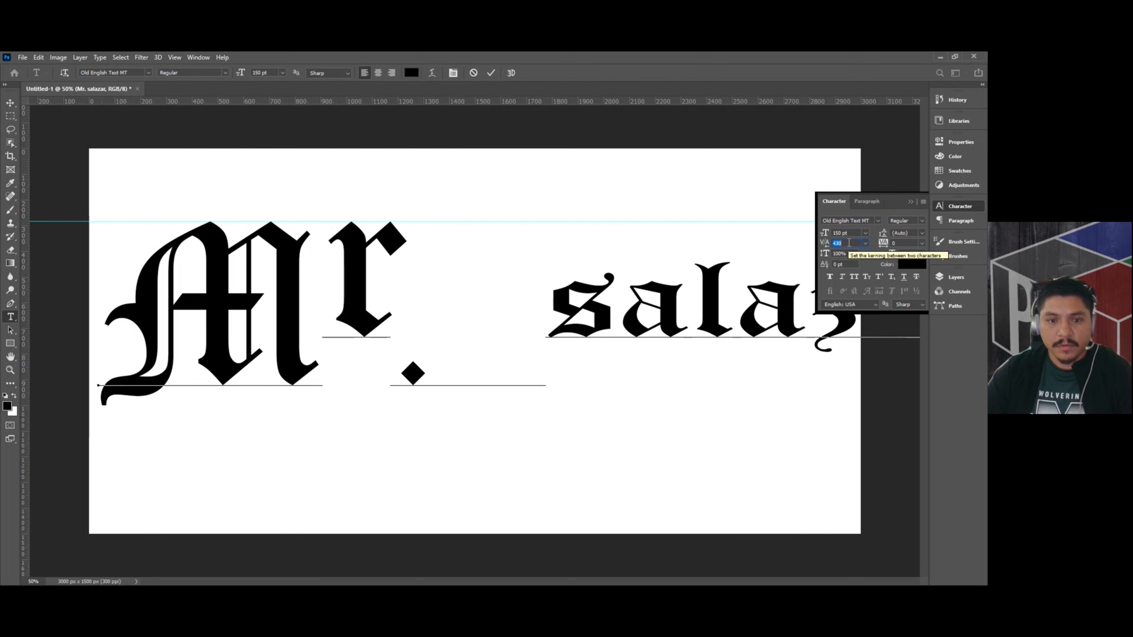
pyautogui.scroll(-9, 849, 243)
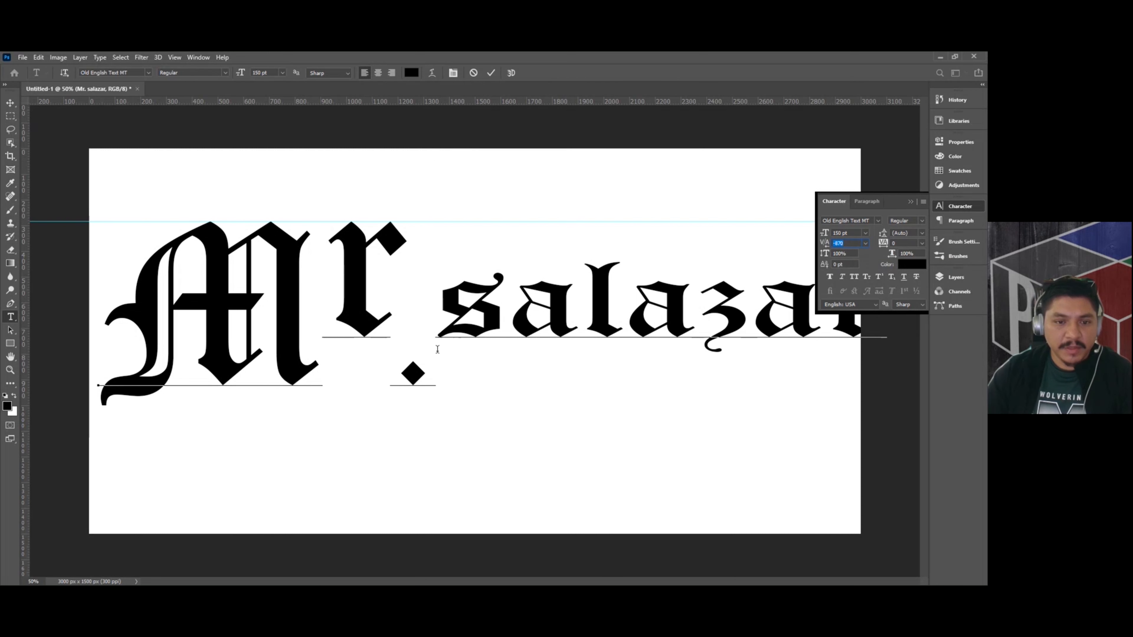
pyautogui.press('Return')
pyautogui.hotkey('ctrl', 'z')
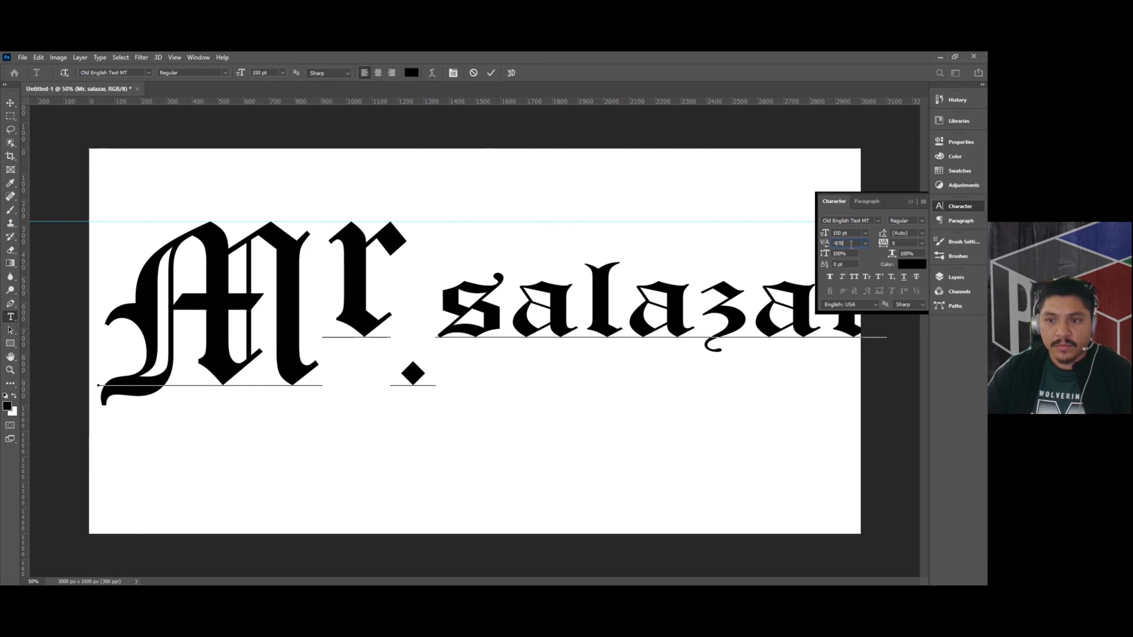
pyautogui.click(491, 73)
# Set the kerning between the "r" and the period to -240 and commit the text edit.
pyautogui.click(629, 325)
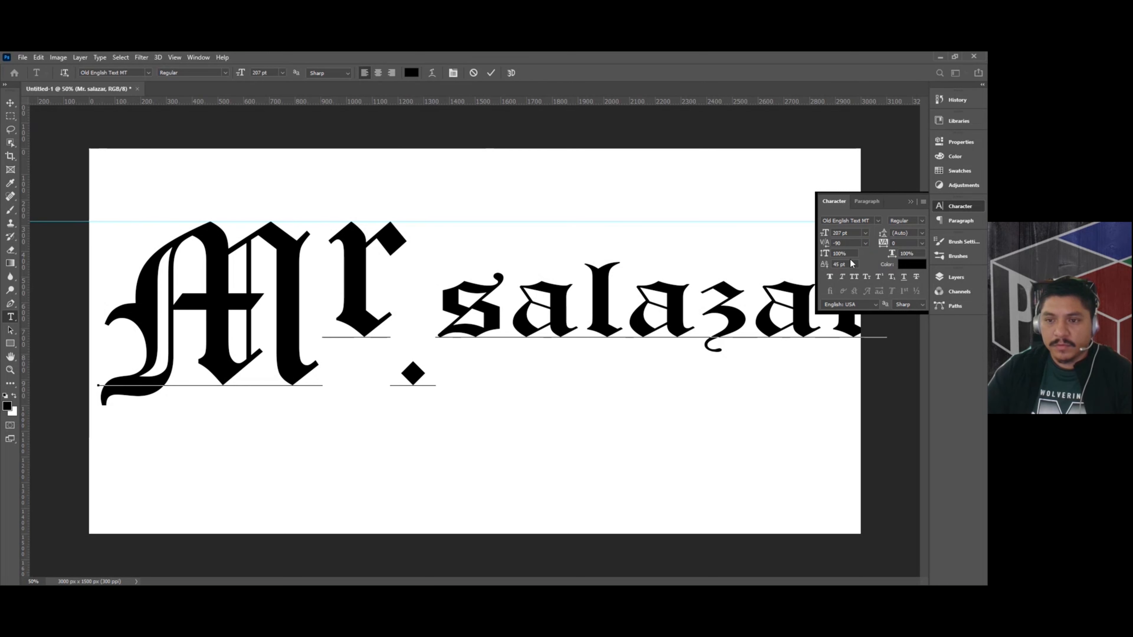
pyautogui.click(845, 244)
pyautogui.scroll(-4, 845, 244)
pyautogui.scroll(-1, 845, 244)
pyautogui.scroll(-8, 845, 244)
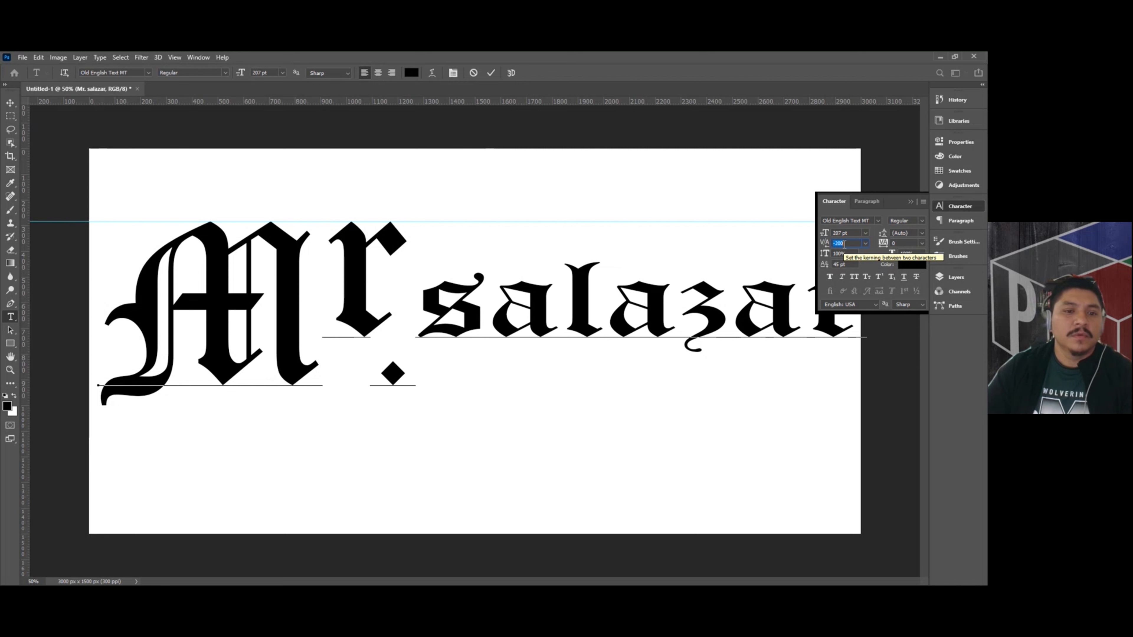
pyautogui.scroll(-1, 845, 244)
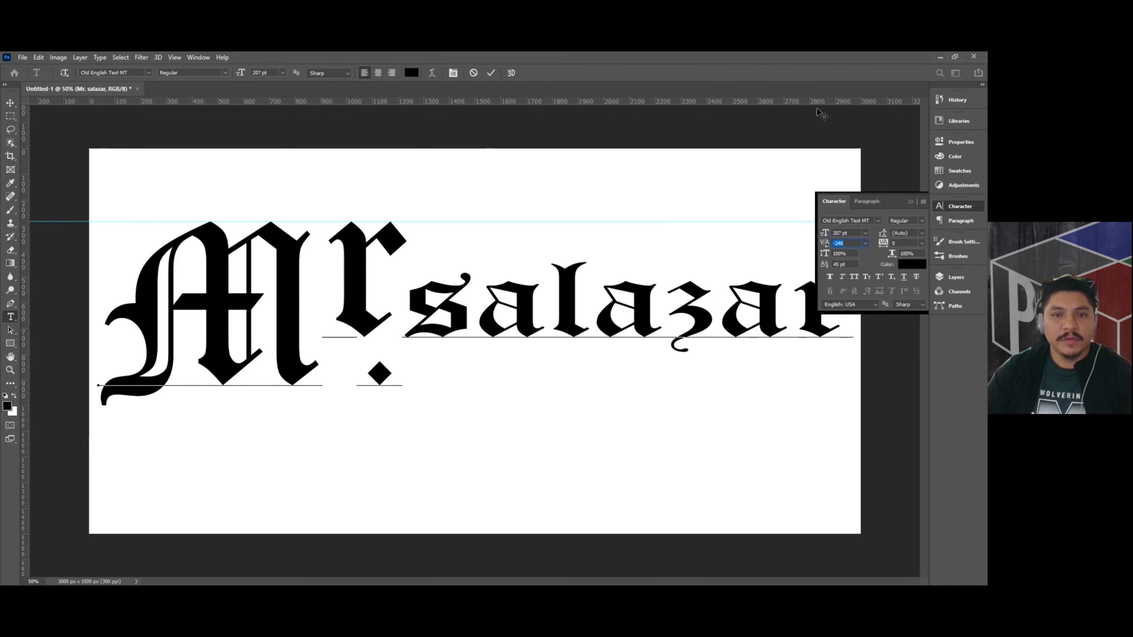
pyautogui.click(491, 73)
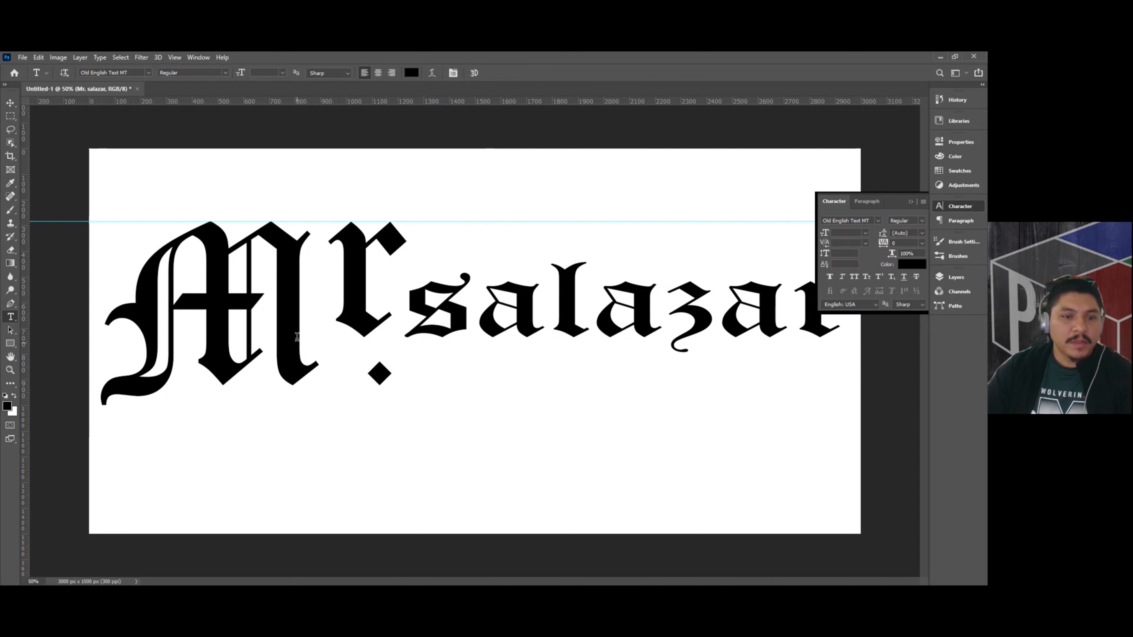
# Set the kerning between the "M" and the "r" to -150 and commit the text edit.
pyautogui.click(317, 302)
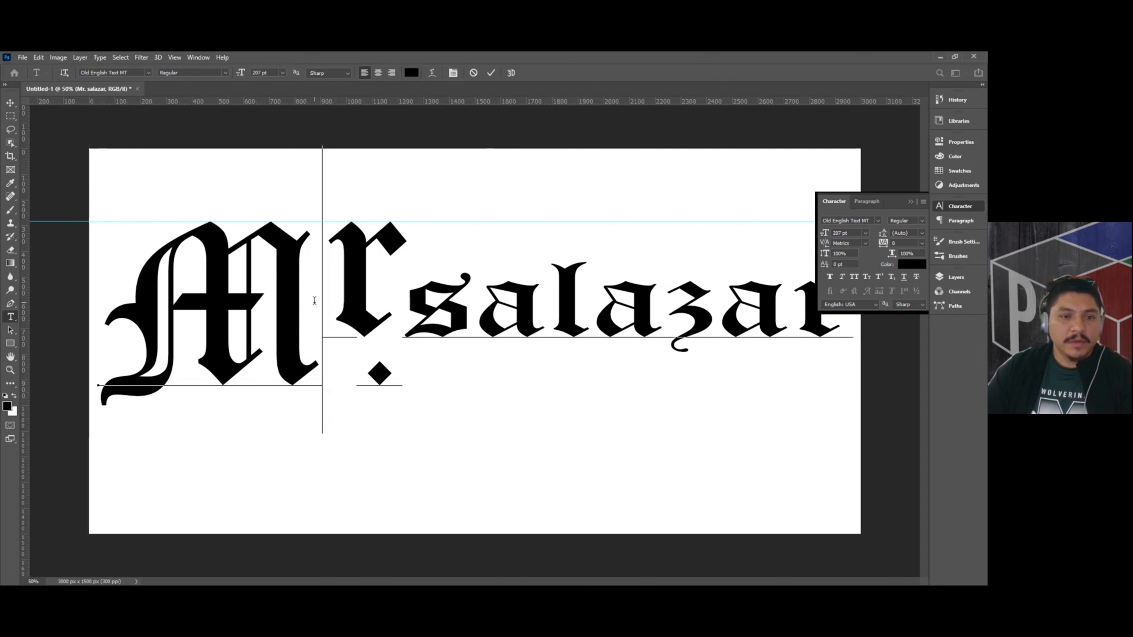
pyautogui.click(850, 244)
pyautogui.scroll(-5, 851, 243)
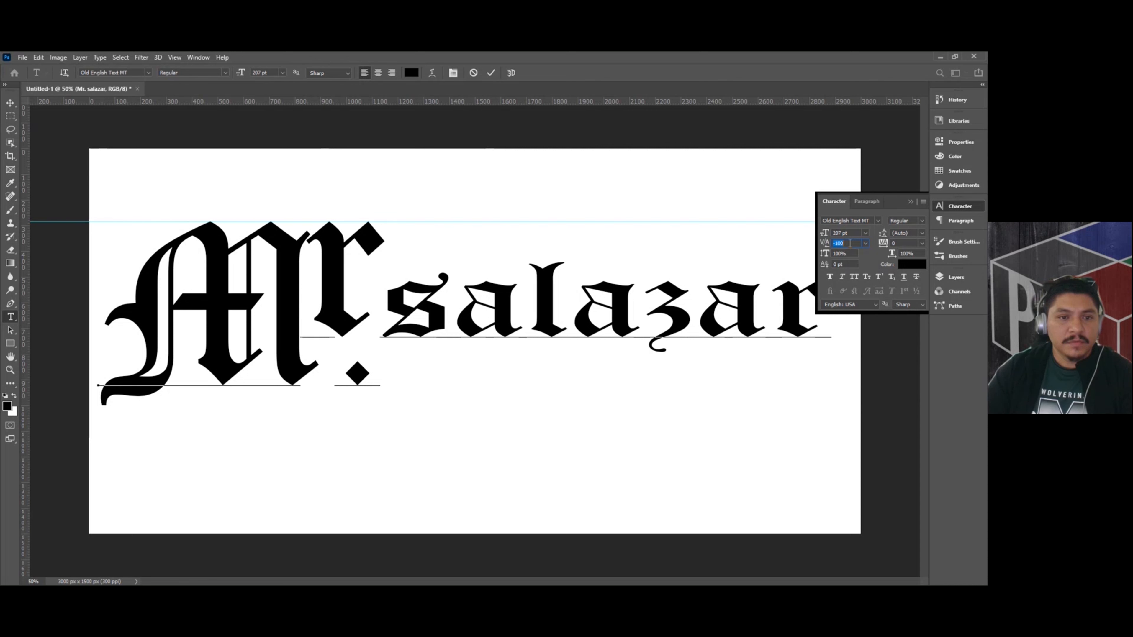
pyautogui.scroll(-5, 851, 243)
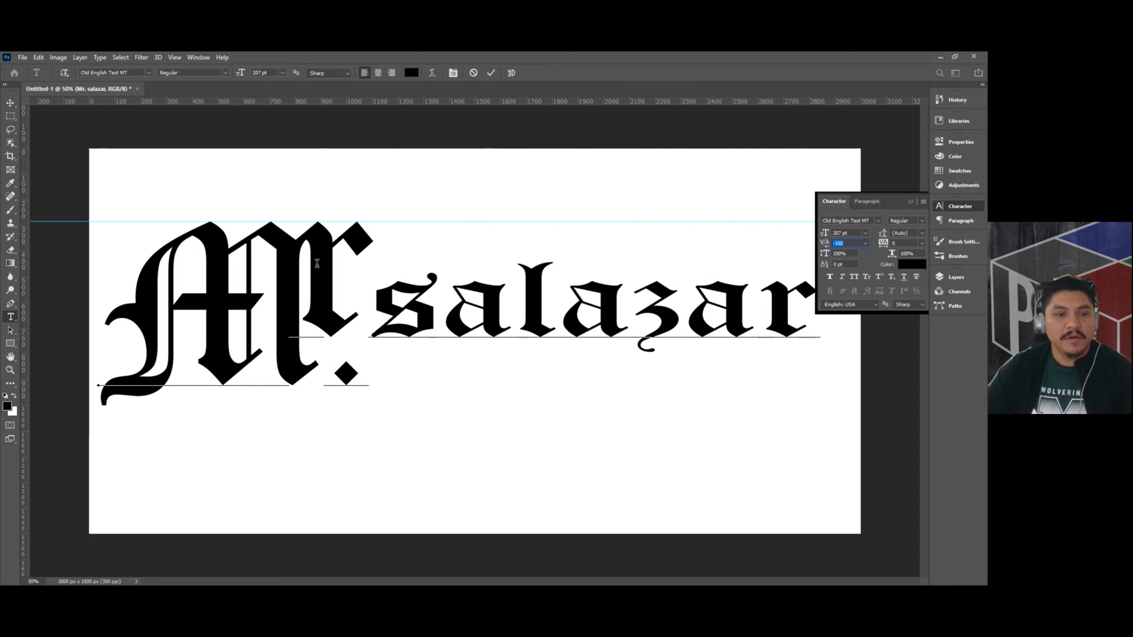
pyautogui.click(491, 73)
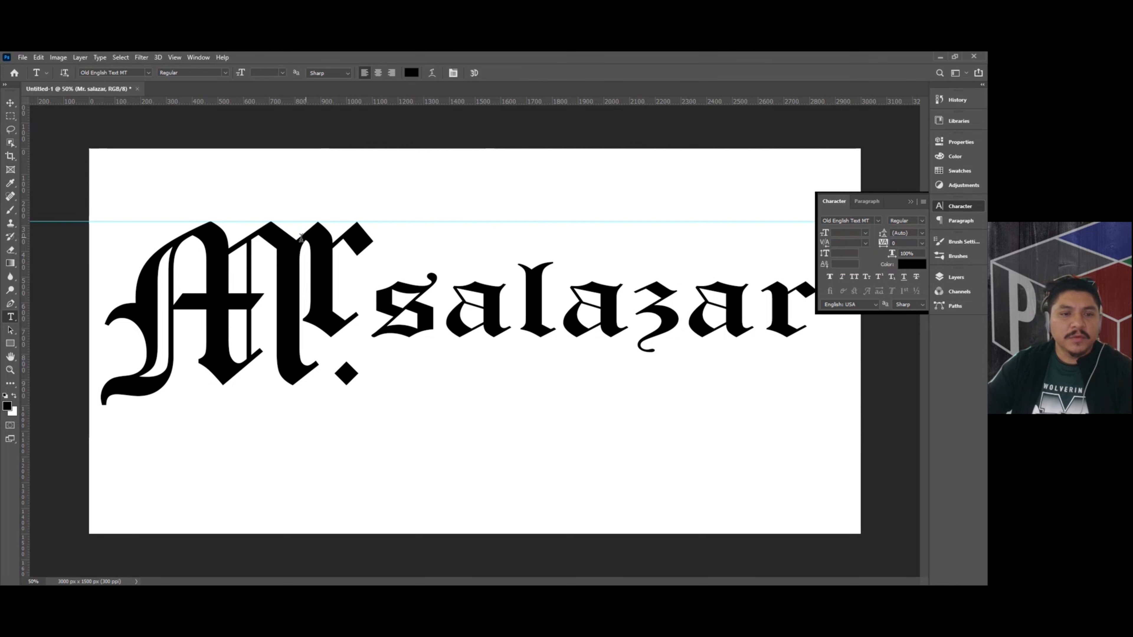
pyautogui.click(392, 345)
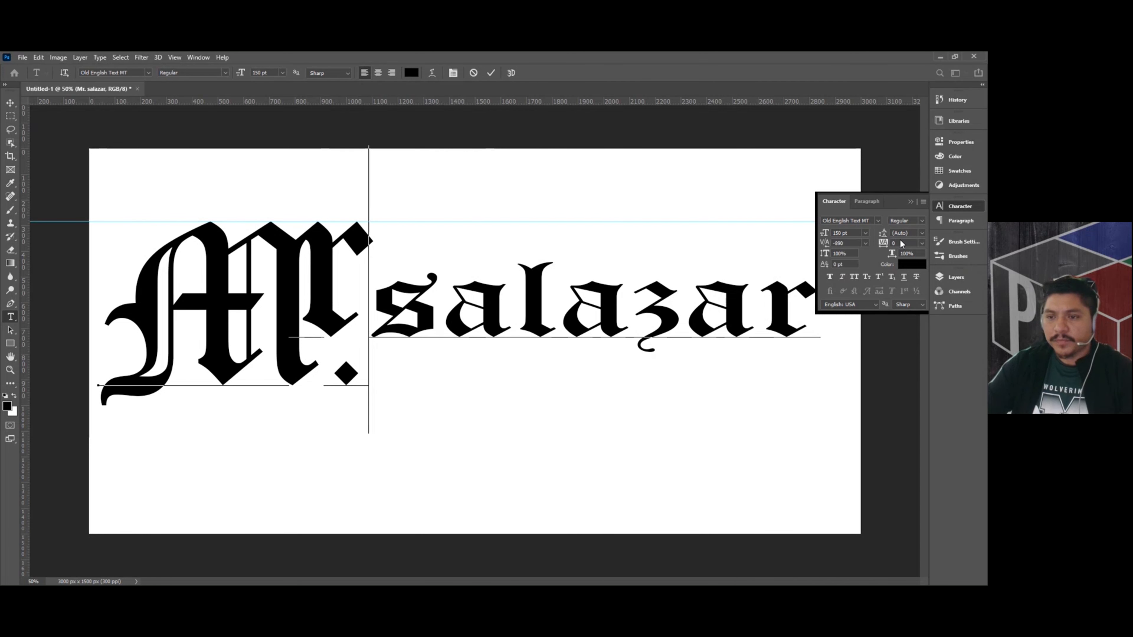
pyautogui.click(884, 243)
pyautogui.write('0')
pyautogui.click(903, 234)
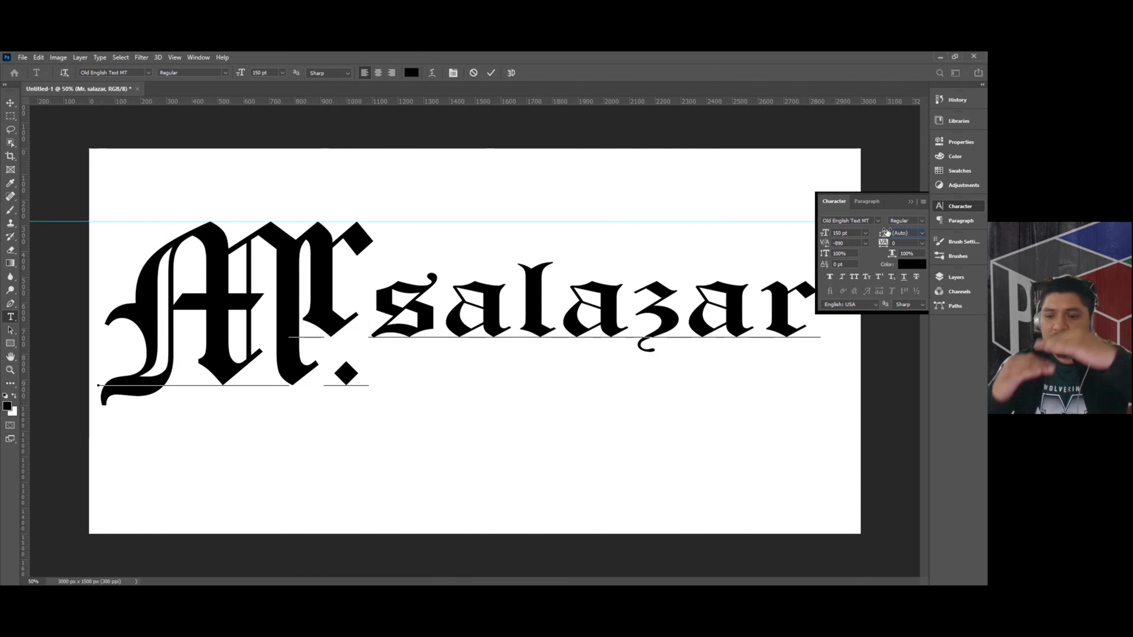
pyautogui.moveTo(902, 241); pyautogui.dragTo(889, 245)
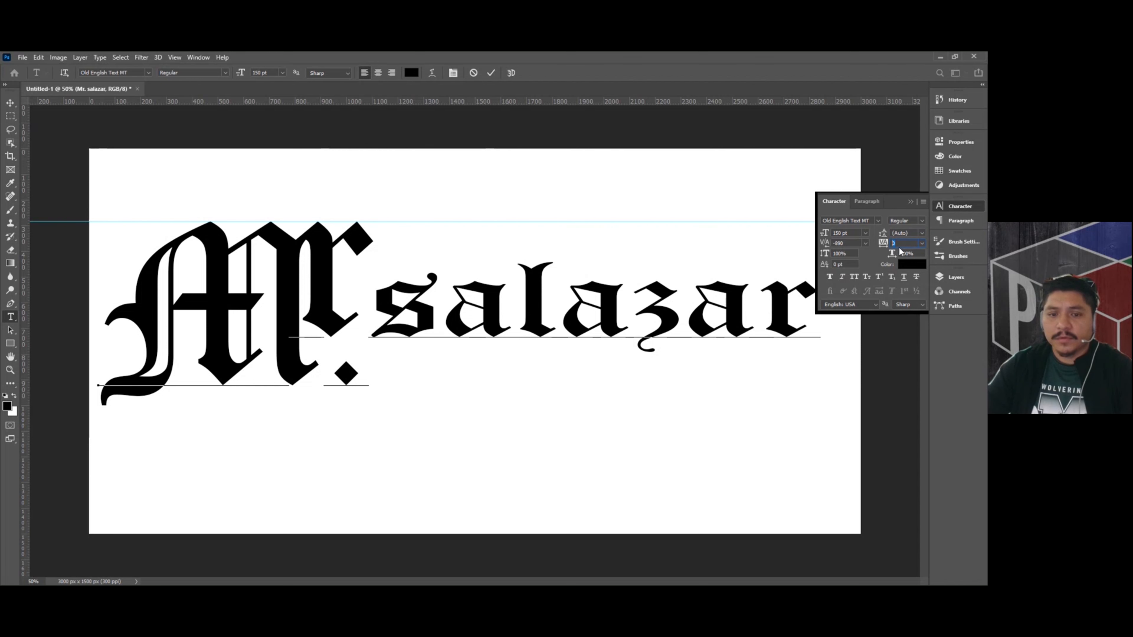
# Set the tracking of only the surname letters to -40 and commit the text edit.
pyautogui.moveTo(371, 318); pyautogui.dragTo(816, 329)
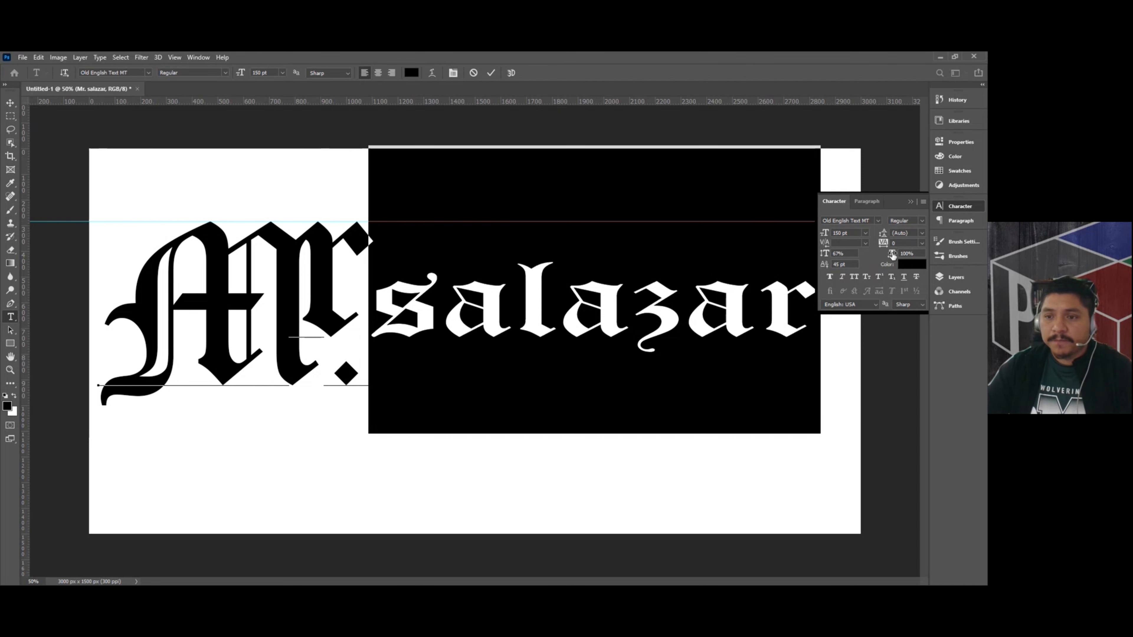
pyautogui.scroll(-2, 898, 244)
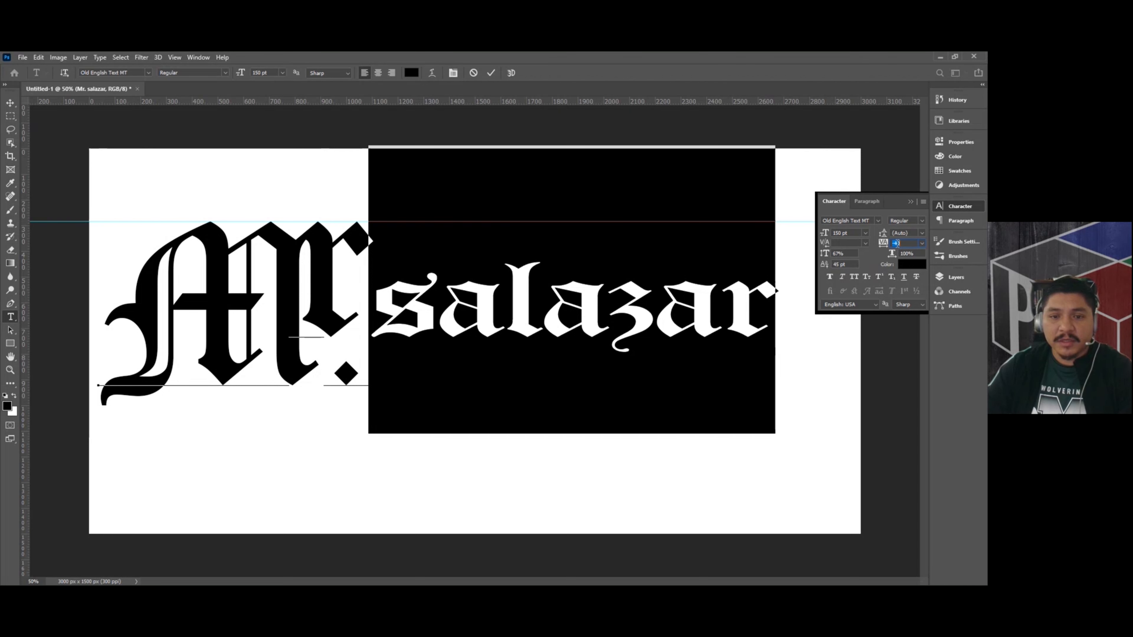
pyautogui.scroll(-1, 898, 244)
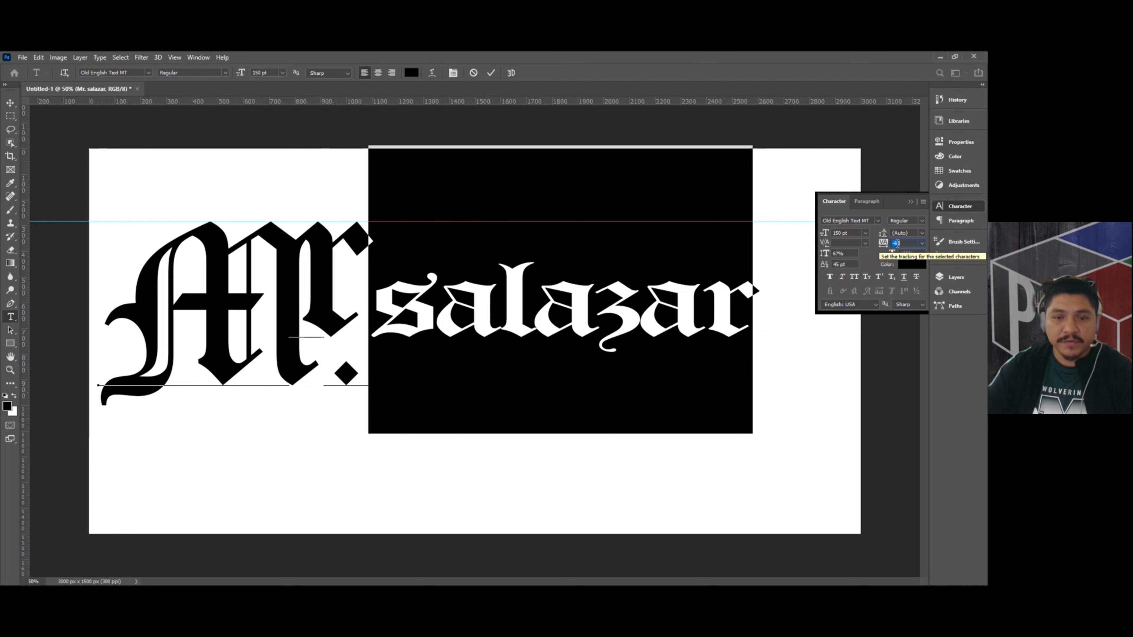
pyautogui.scroll(-1, 897, 243)
pyautogui.scroll(2, 896, 243)
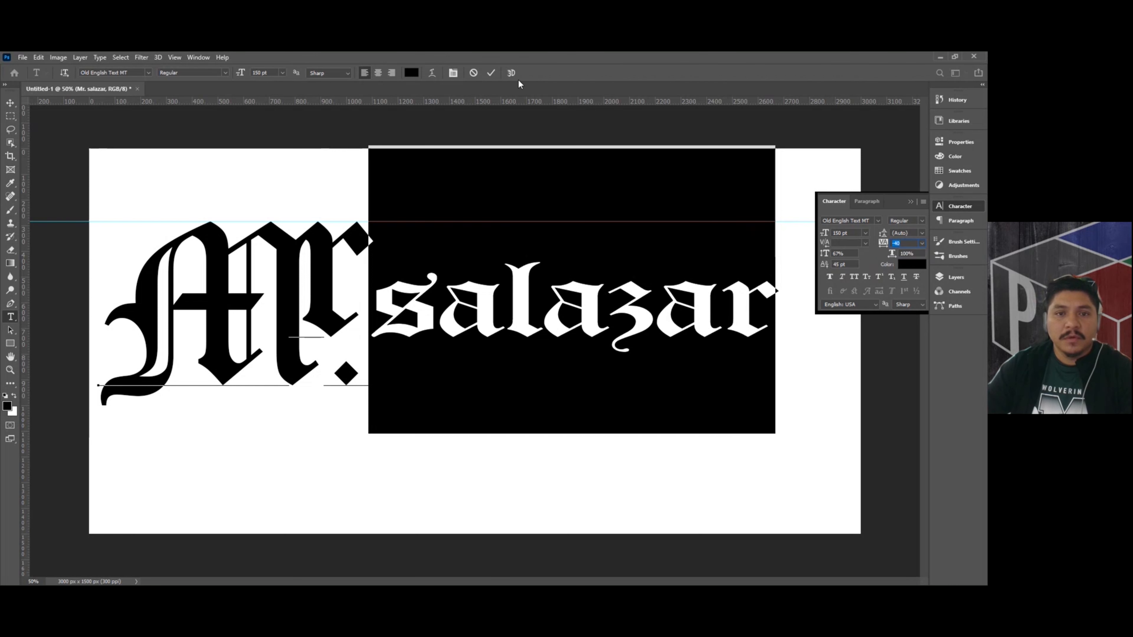
pyautogui.click(491, 73)
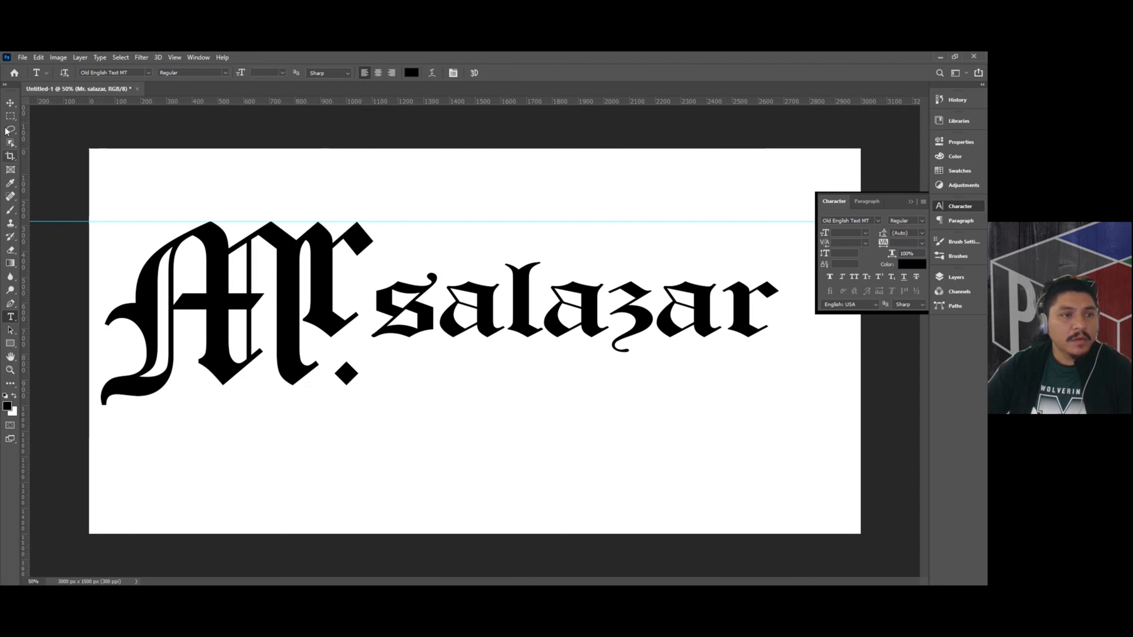
# Move the name text toward the centre of the canvas and add a Bevel & Emboss effect to its layer.
pyautogui.click(10, 103)
pyautogui.moveTo(220, 348); pyautogui.dragTo(262, 348)
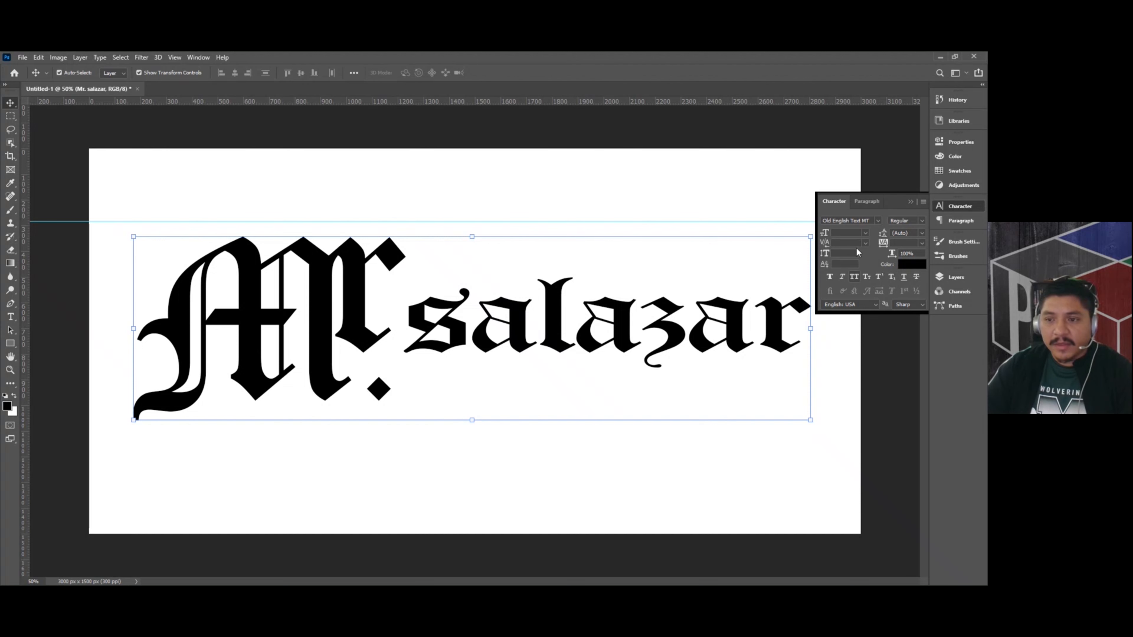
pyautogui.click(957, 285)
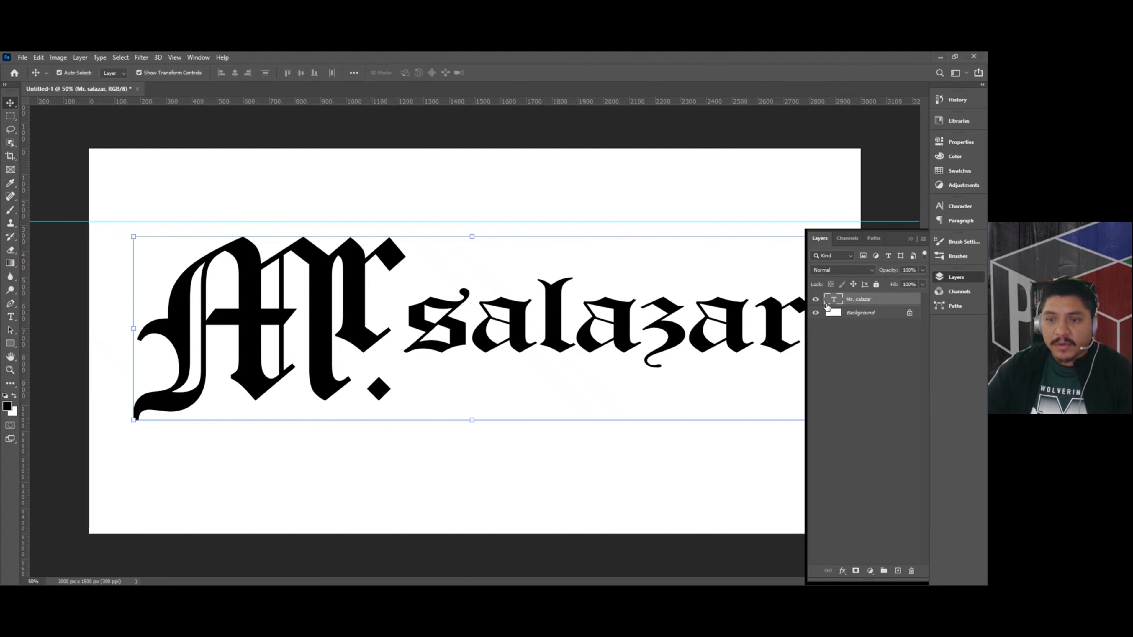
pyautogui.click(842, 572)
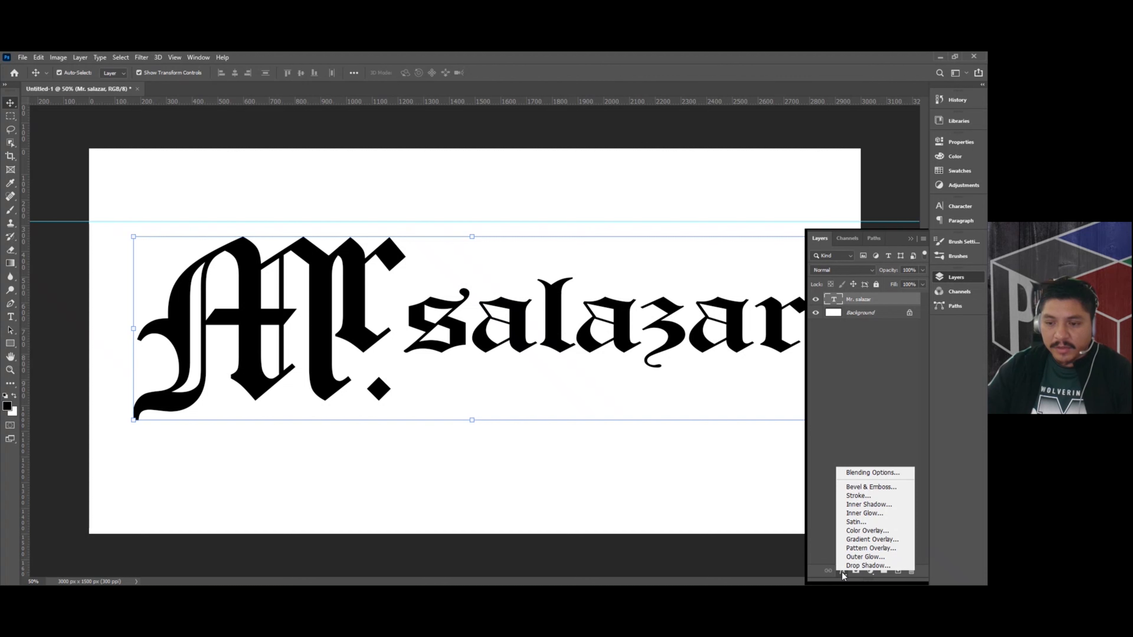
pyautogui.click(861, 487)
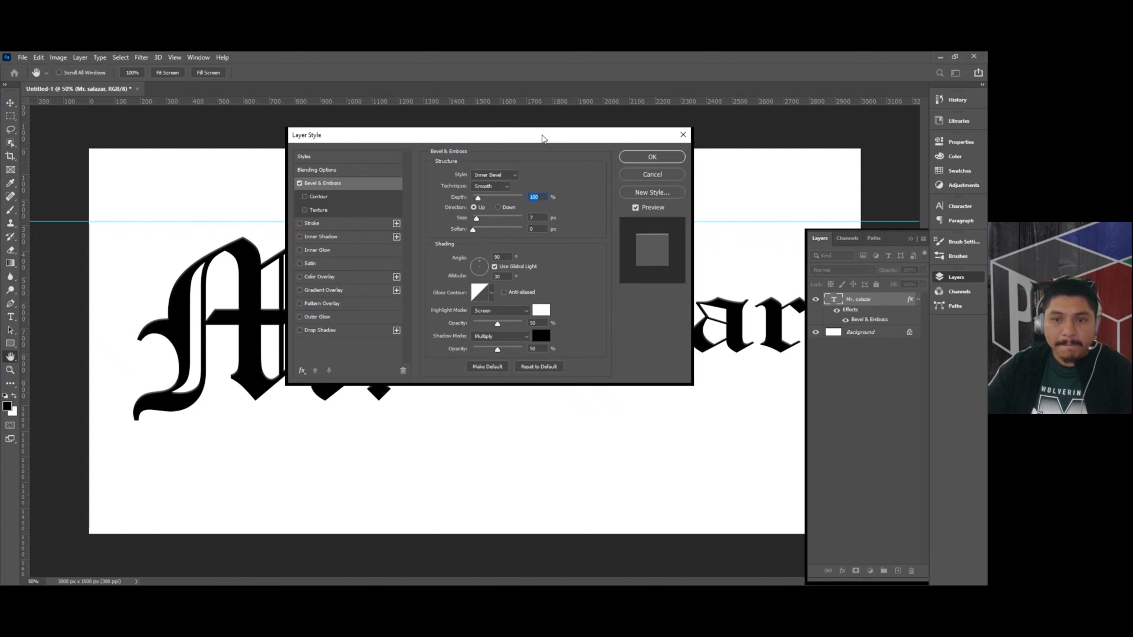
pyautogui.moveTo(543, 139); pyautogui.dragTo(918, 164)
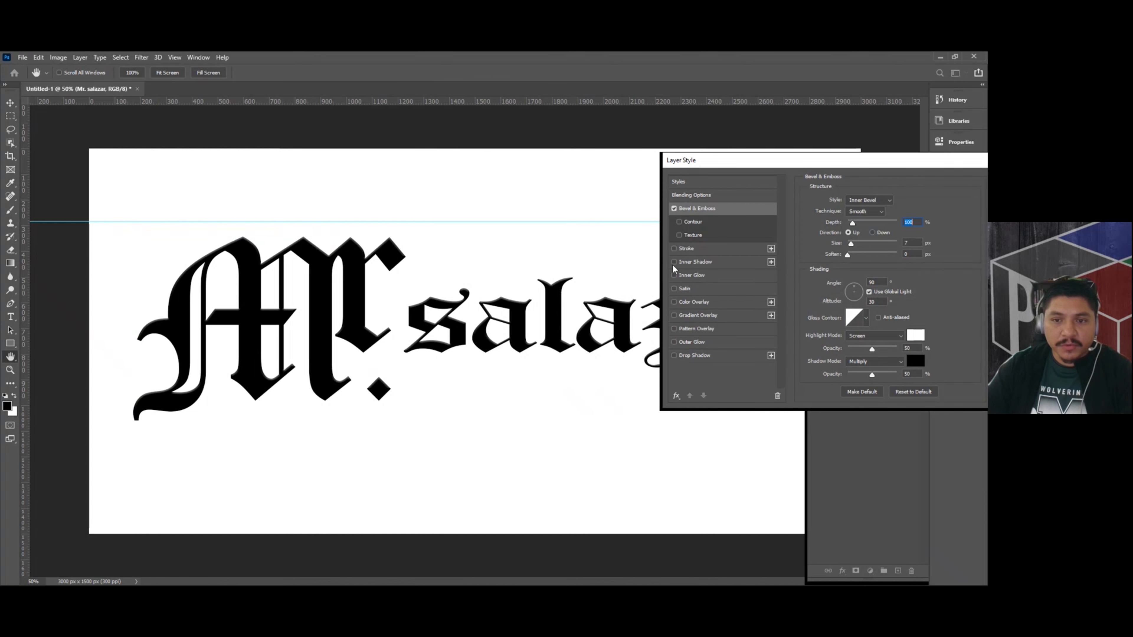
# Toggle Bevel & Emboss off and on for comparison, and preview a Stroke on the text before switching it off.
pyautogui.click(673, 208)
pyautogui.click(674, 209)
pyautogui.click(674, 208)
pyautogui.click(674, 208)
pyautogui.click(674, 249)
pyautogui.click(674, 249)
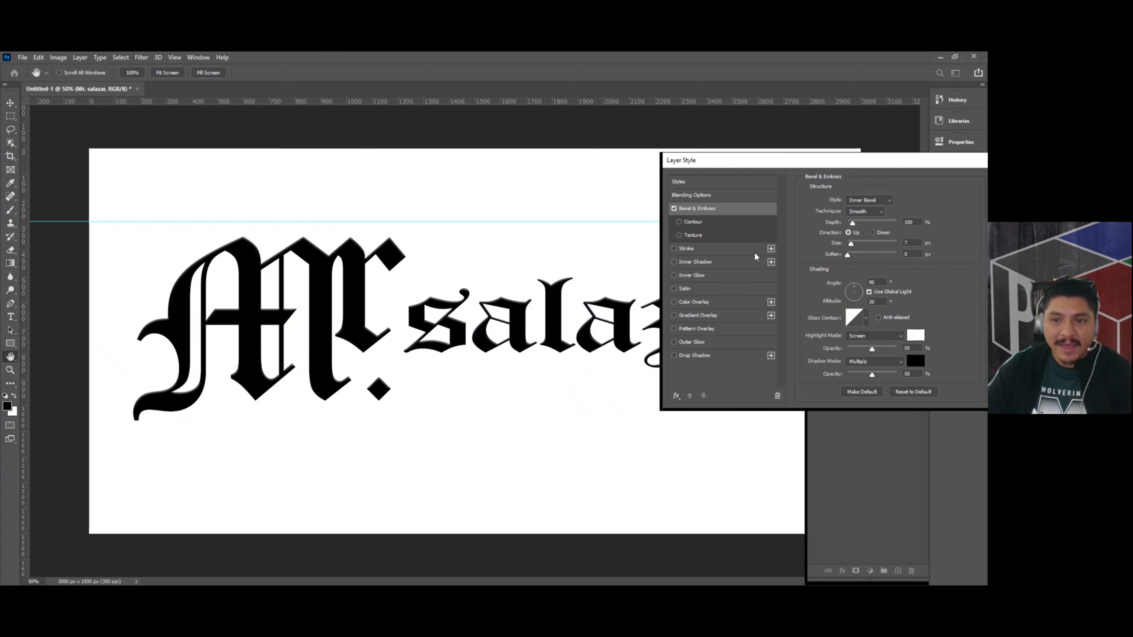
pyautogui.click(734, 251)
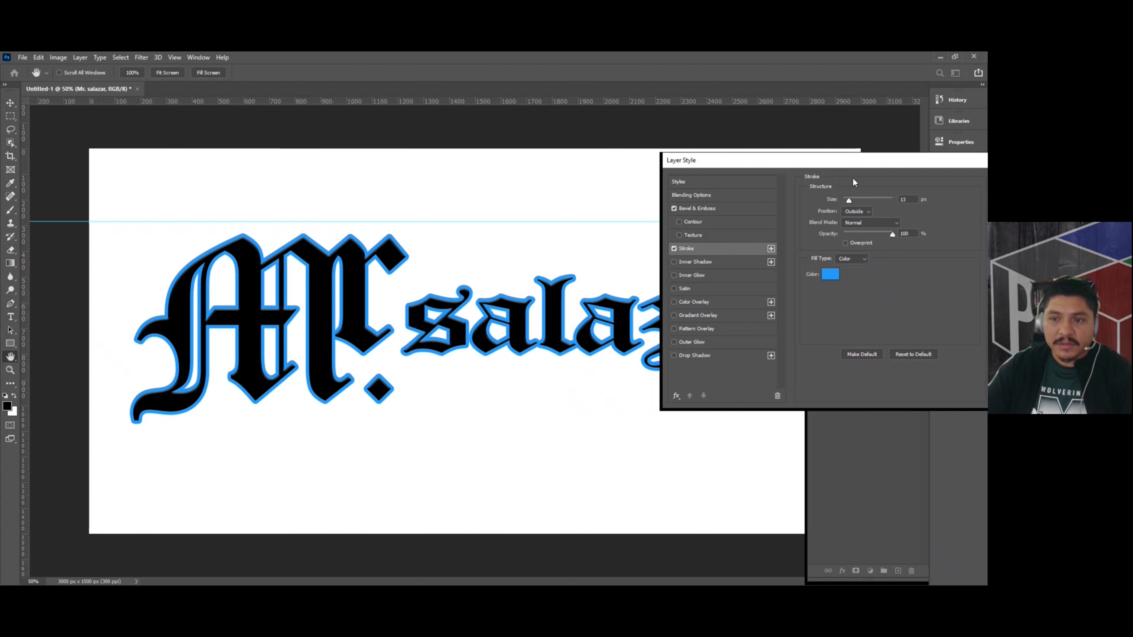
pyautogui.click(674, 248)
# Set the bevel to about 480% depth, 51 px size and 4 px soften, and enable its Texture at about 148% scale.
pyautogui.click(689, 209)
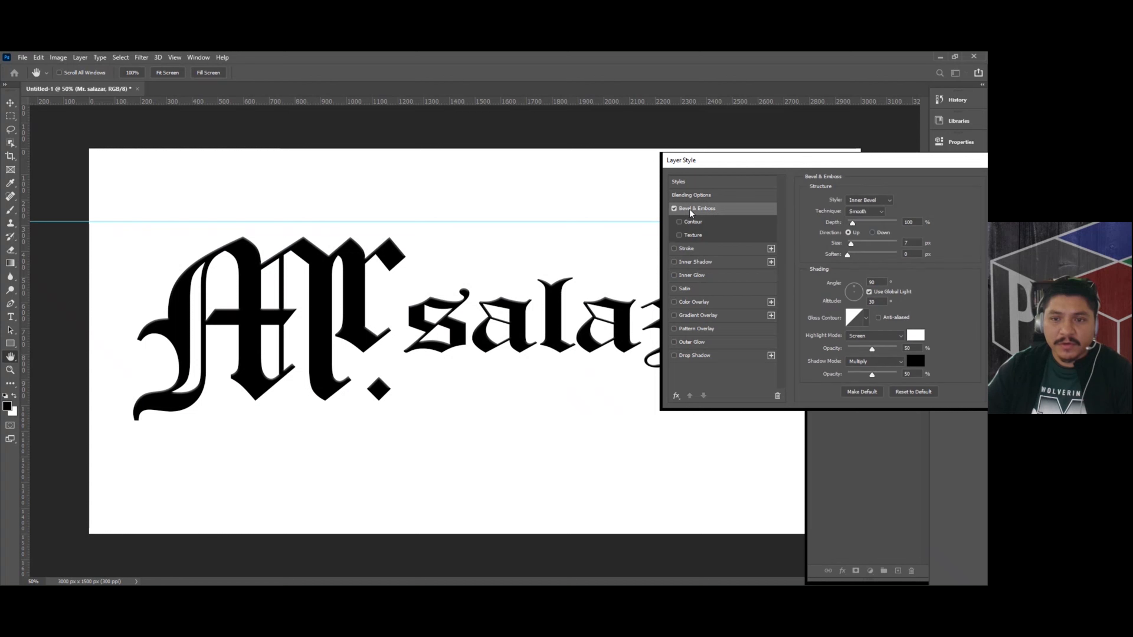
pyautogui.moveTo(854, 224); pyautogui.dragTo(859, 258)
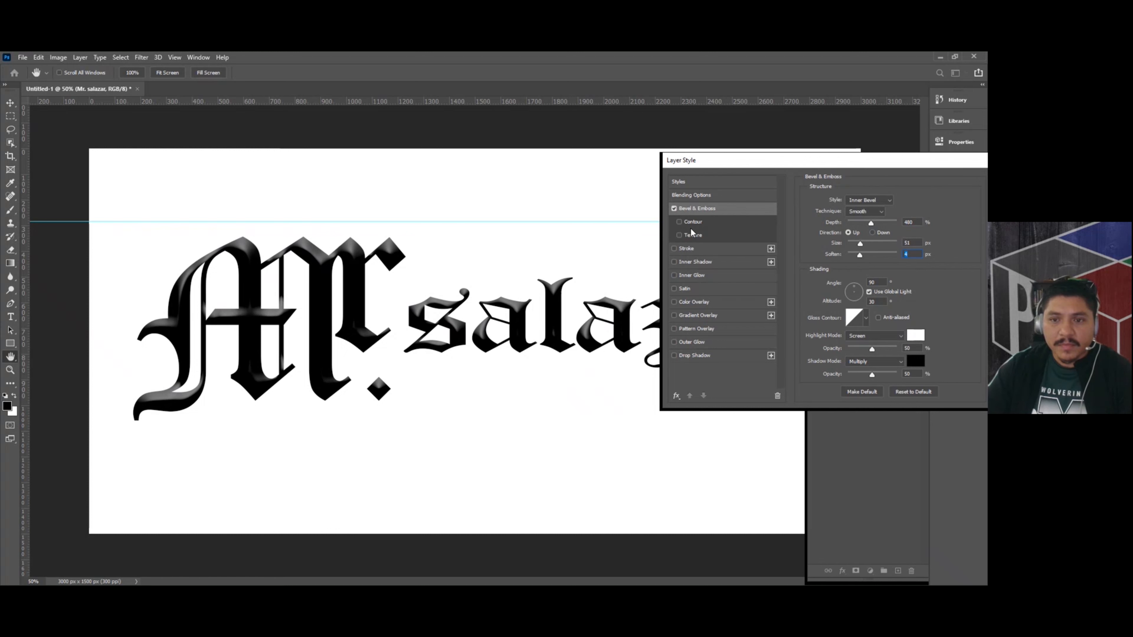
pyautogui.click(680, 234)
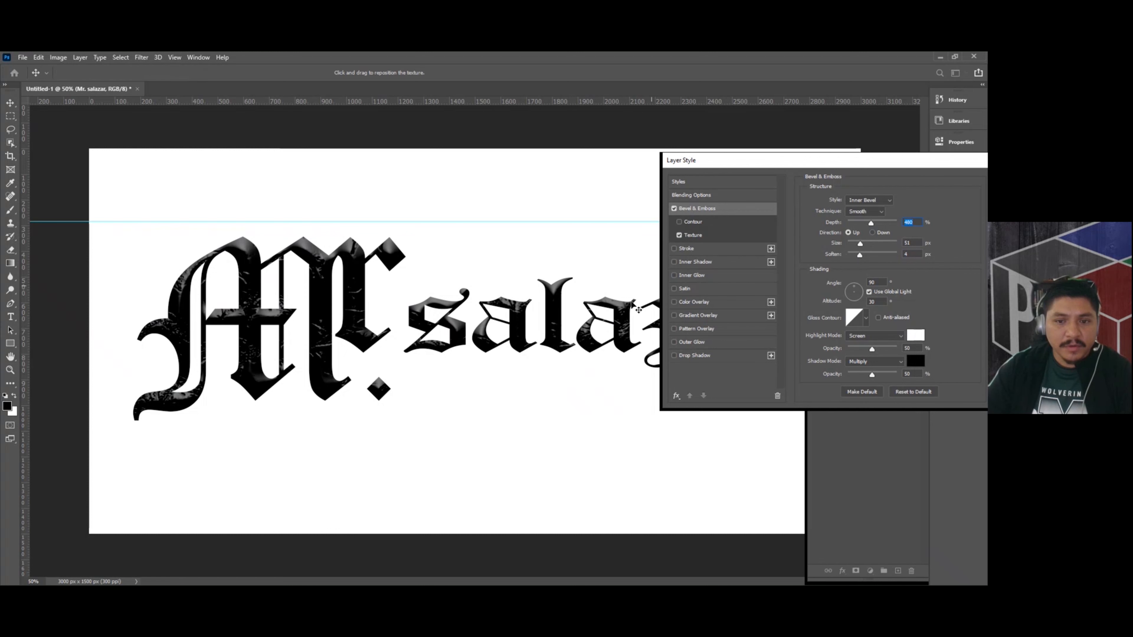
pyautogui.click(700, 237)
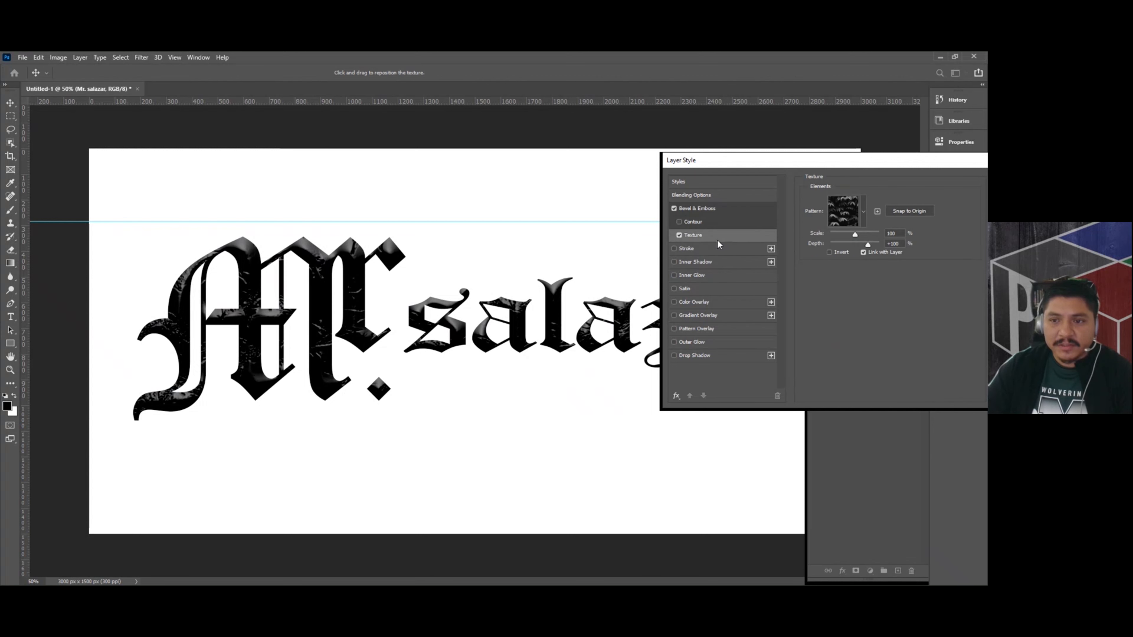
pyautogui.moveTo(855, 234)
pyautogui.mouseDown()
pyautogui.moveTo(871, 233)
pyautogui.moveTo(857, 237)
pyautogui.mouseUp()
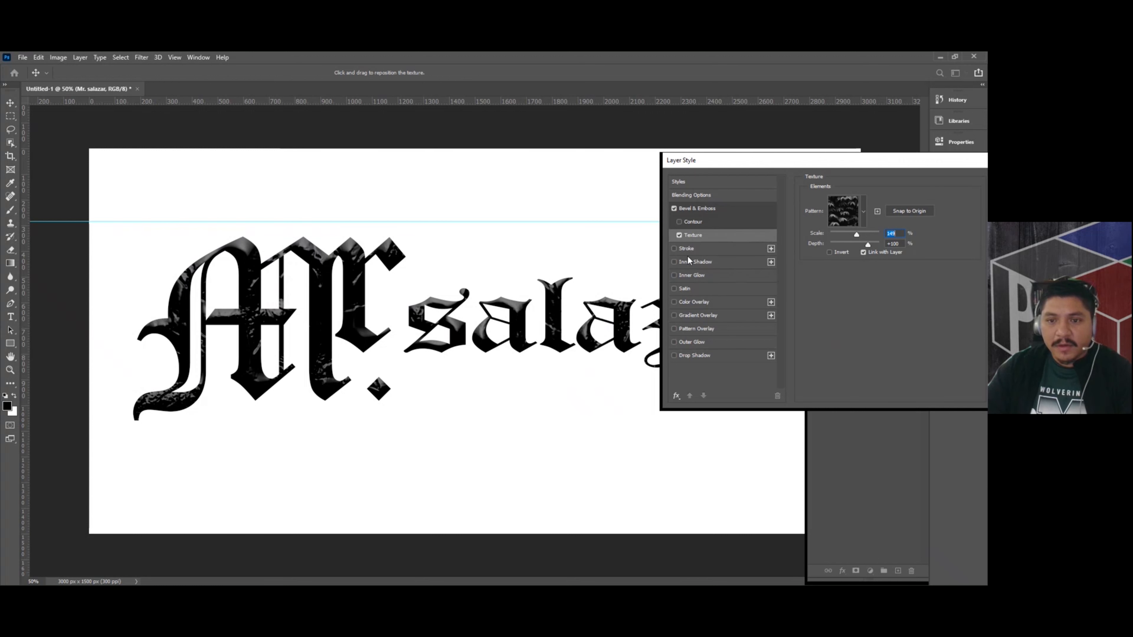
# Enable the blue Stroke, try its Inside position, and set it to Outside with a size of 9 px.
pyautogui.click(674, 249)
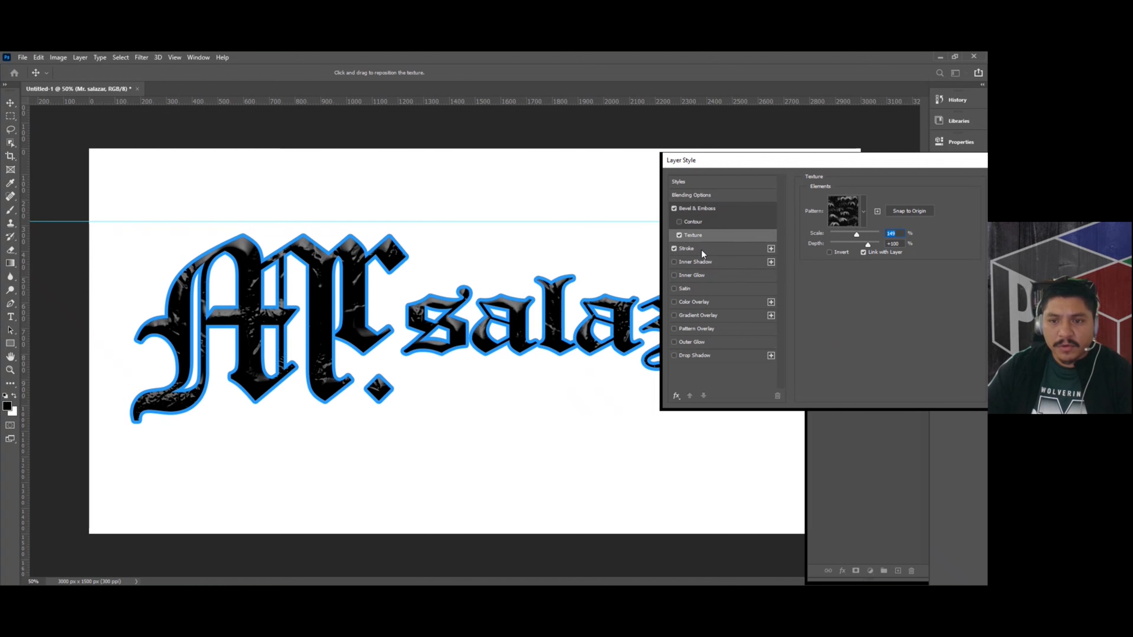
pyautogui.click(702, 249)
pyautogui.click(856, 212)
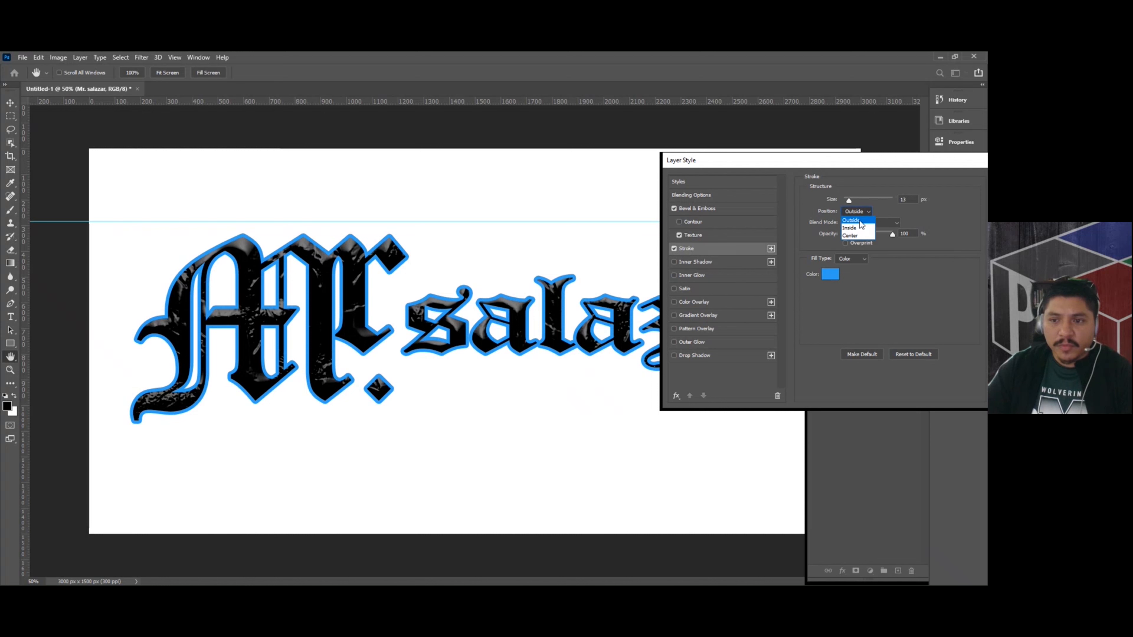
pyautogui.click(851, 228)
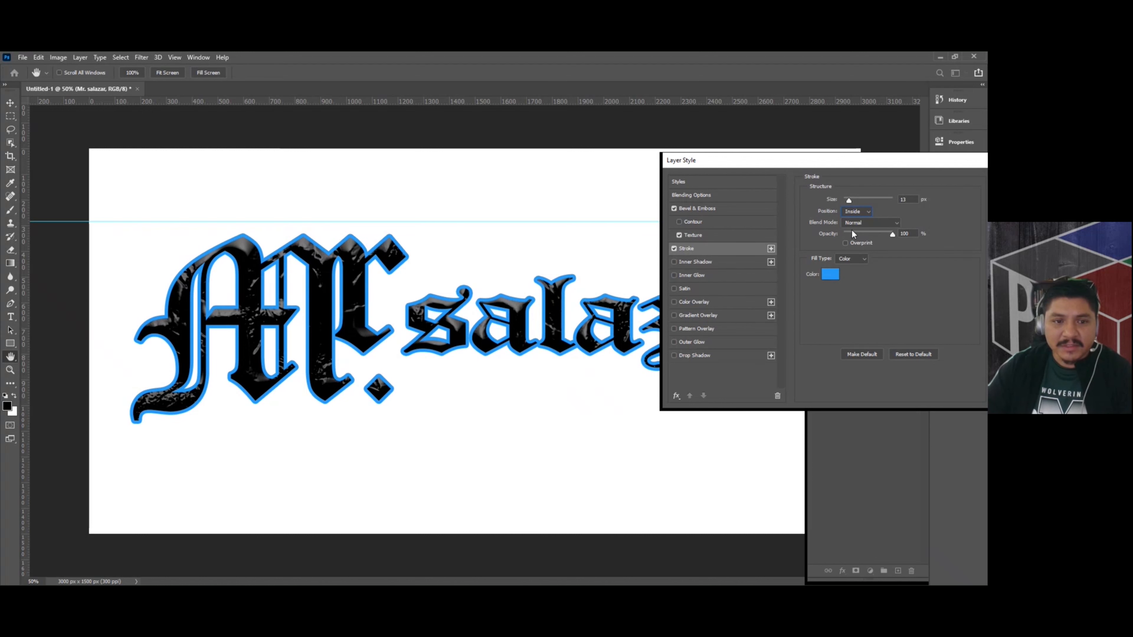
pyautogui.click(860, 213)
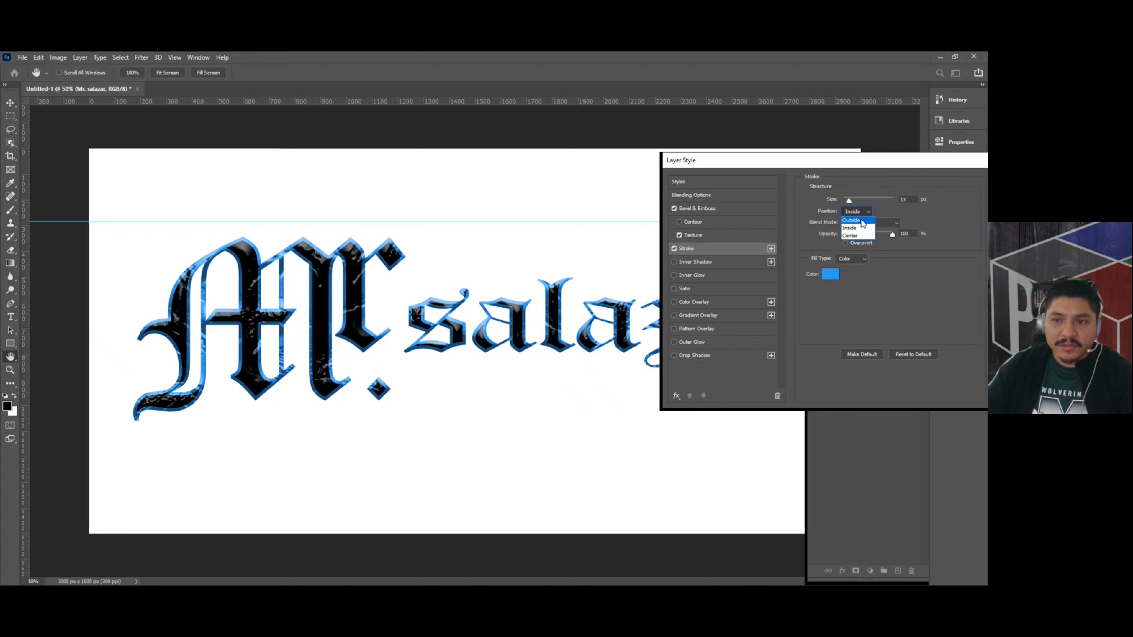
pyautogui.click(852, 221)
pyautogui.moveTo(848, 203); pyautogui.dragTo(847, 202)
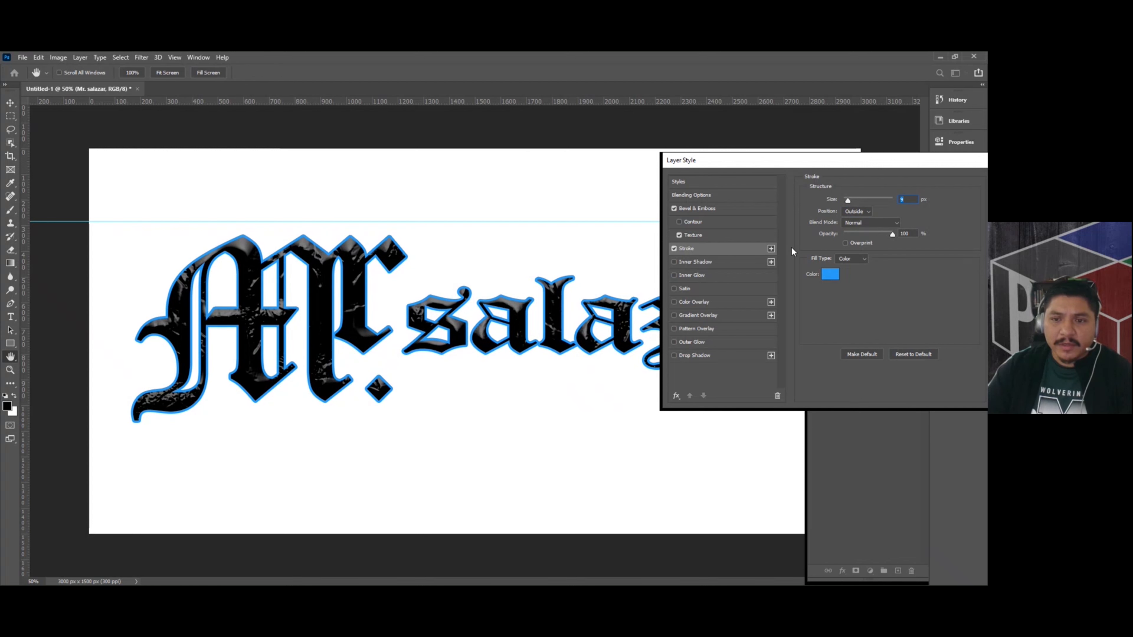
# Add a second Stroke to the text, colour it green and enlarge it to about 18 px.
pyautogui.click(770, 249)
pyautogui.click(704, 262)
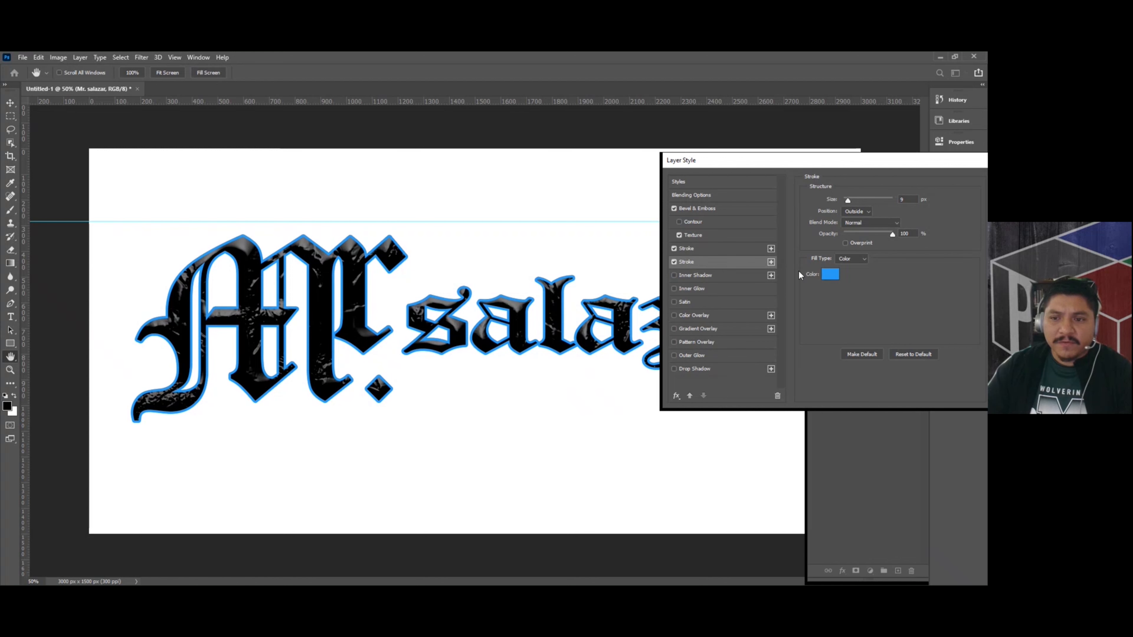
pyautogui.click(829, 275)
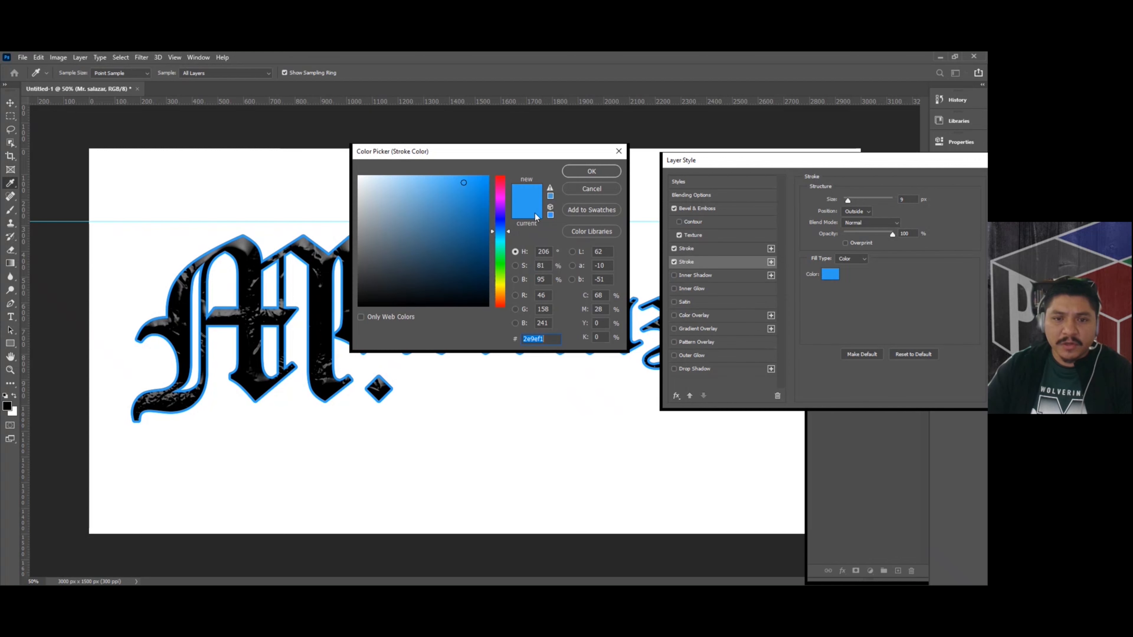
pyautogui.click(500, 258)
pyautogui.click(592, 174)
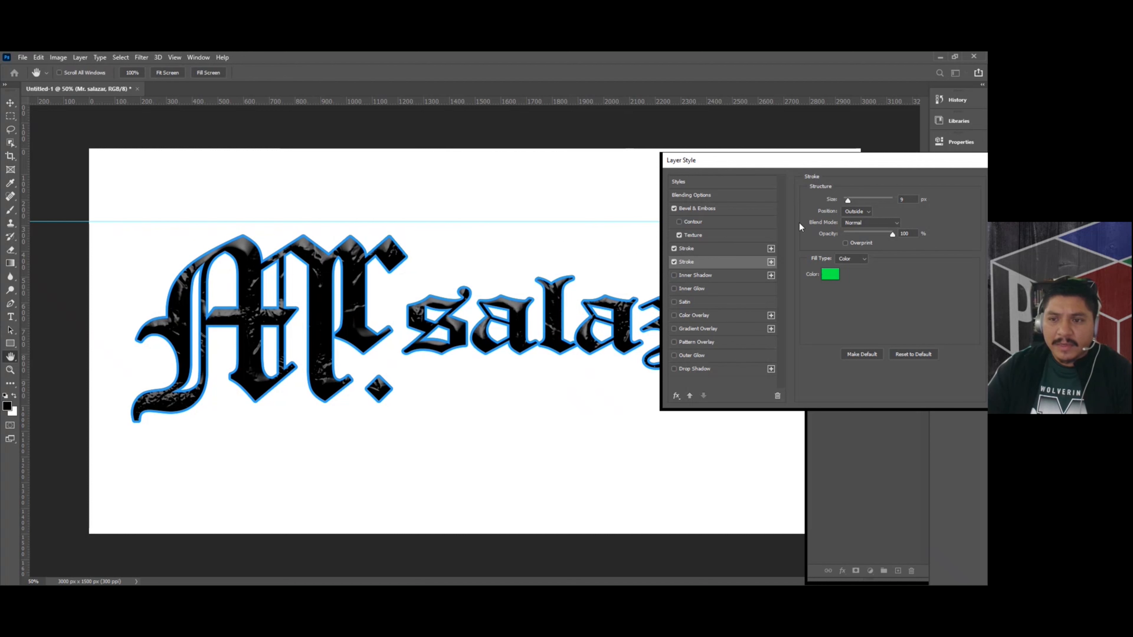
pyautogui.moveTo(849, 200); pyautogui.dragTo(851, 200)
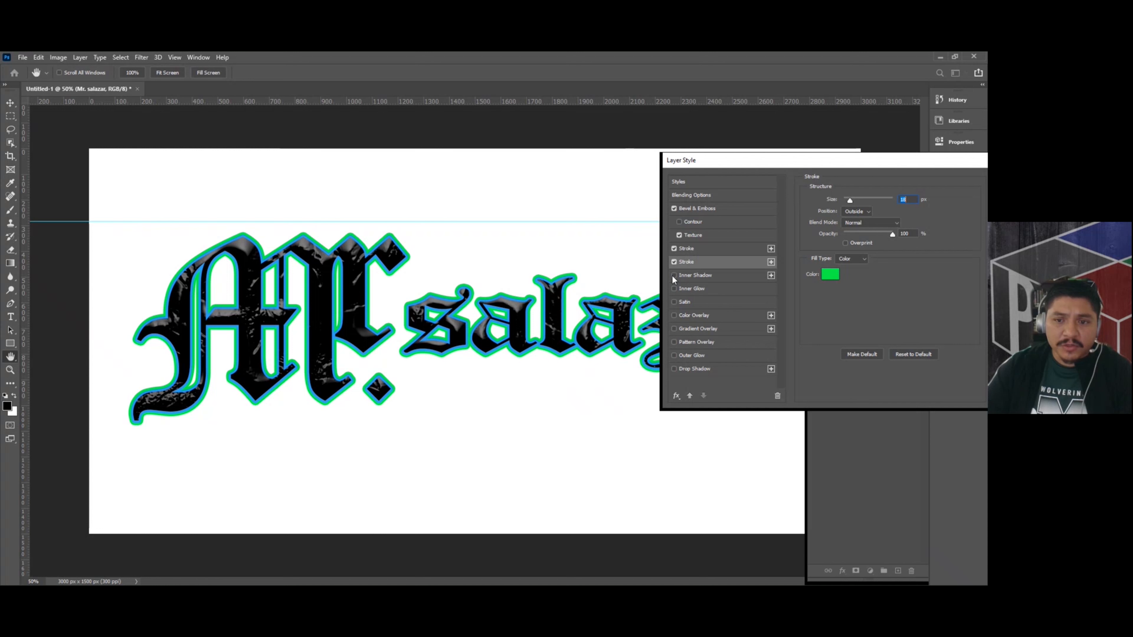
# Preview the Gradient Overlay, then enable a Color Overlay on the text and set its colour to white.
pyautogui.click(675, 328)
pyautogui.click(674, 328)
pyautogui.click(674, 316)
pyautogui.click(698, 315)
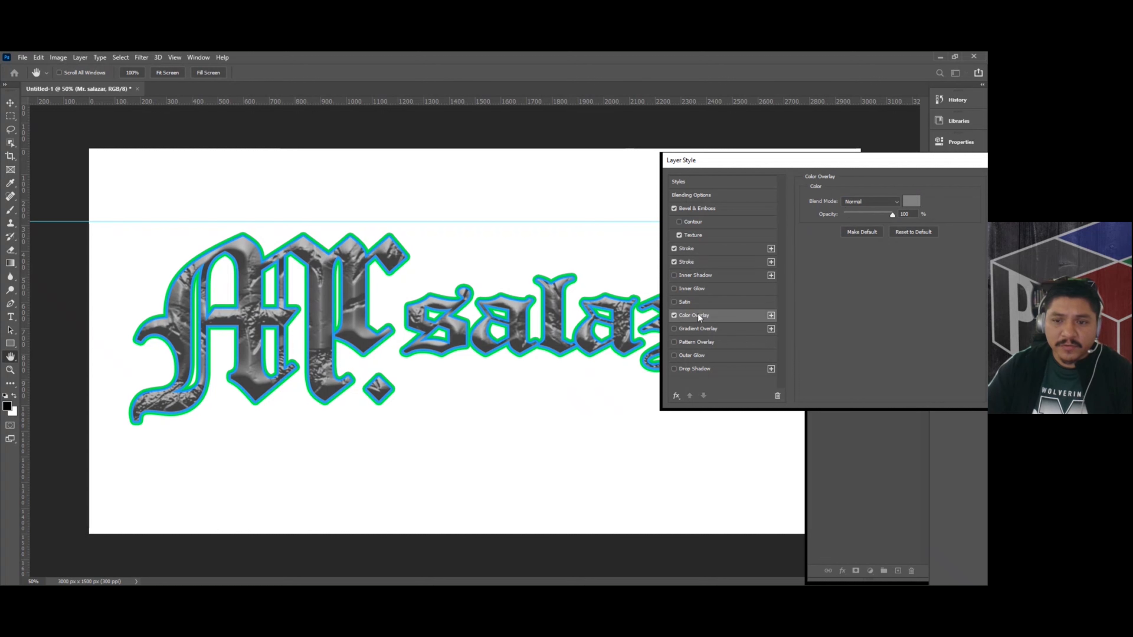
pyautogui.click(913, 201)
pyautogui.moveTo(388, 187); pyautogui.dragTo(328, 153)
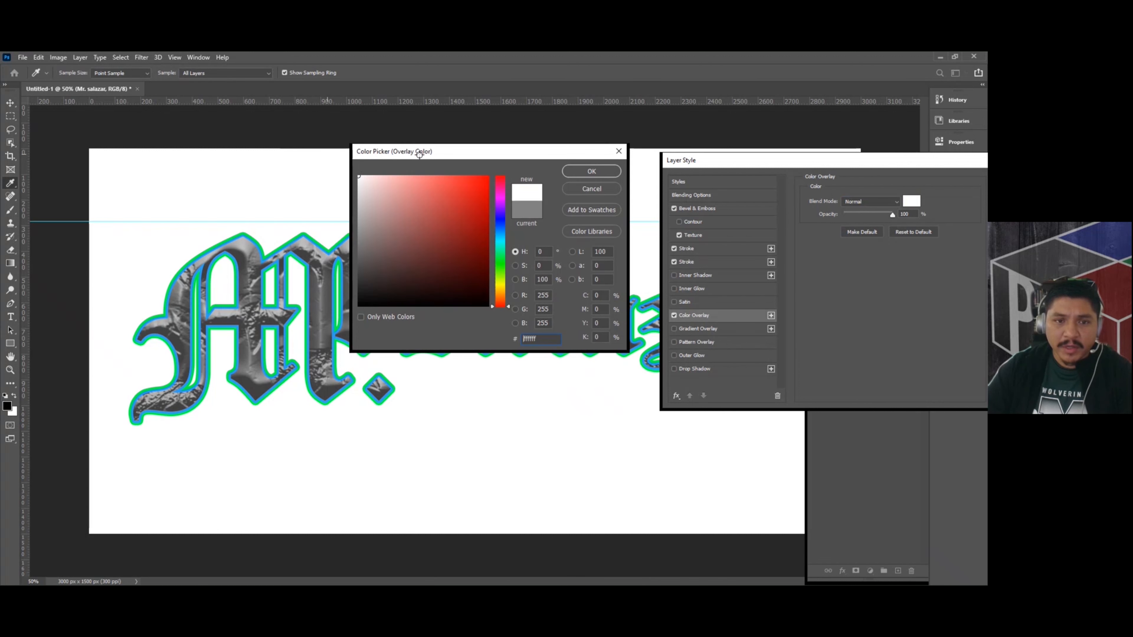
pyautogui.click(575, 171)
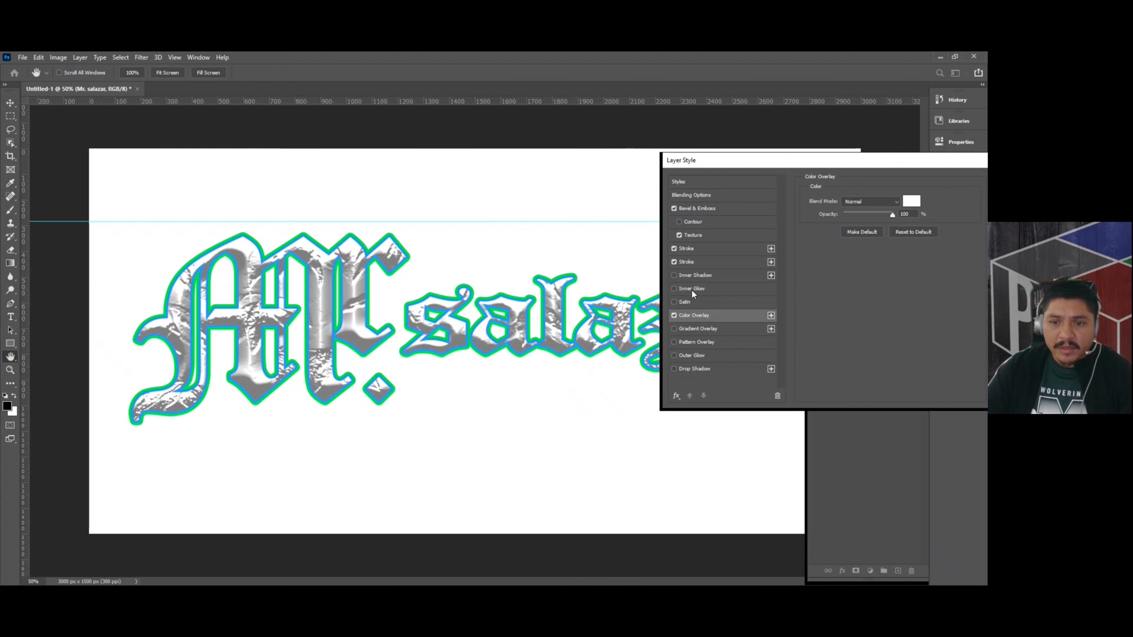
# Try an Inner Shadow on the text at 100% opacity and about 17 px distance, and switch it off.
pyautogui.click(685, 275)
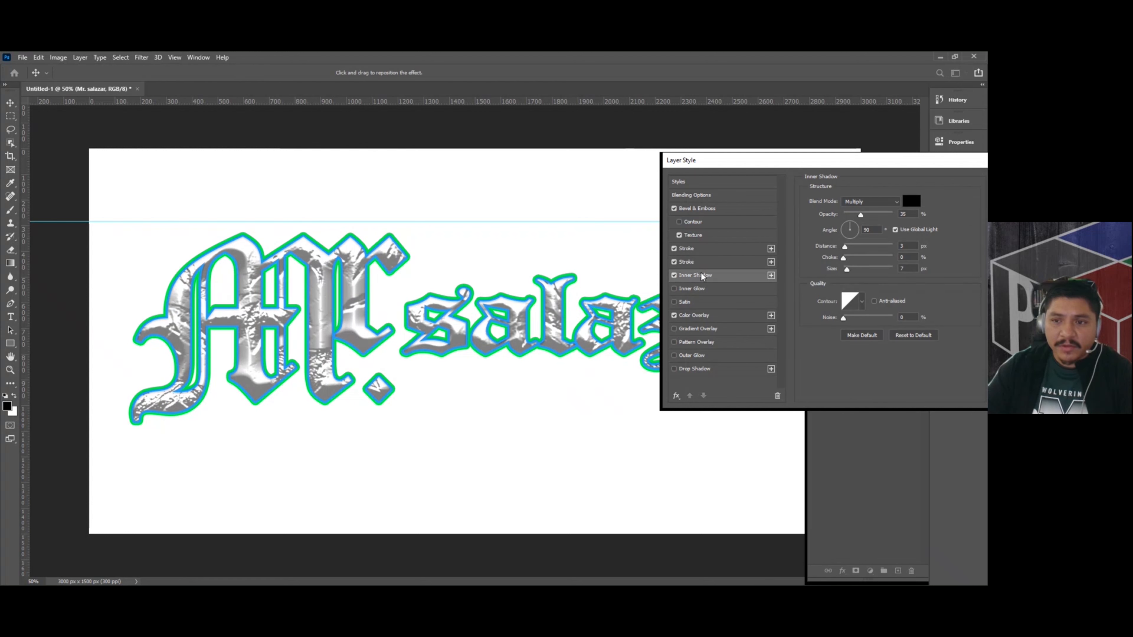
pyautogui.moveTo(861, 215); pyautogui.dragTo(894, 215)
pyautogui.moveTo(845, 246); pyautogui.dragTo(852, 246)
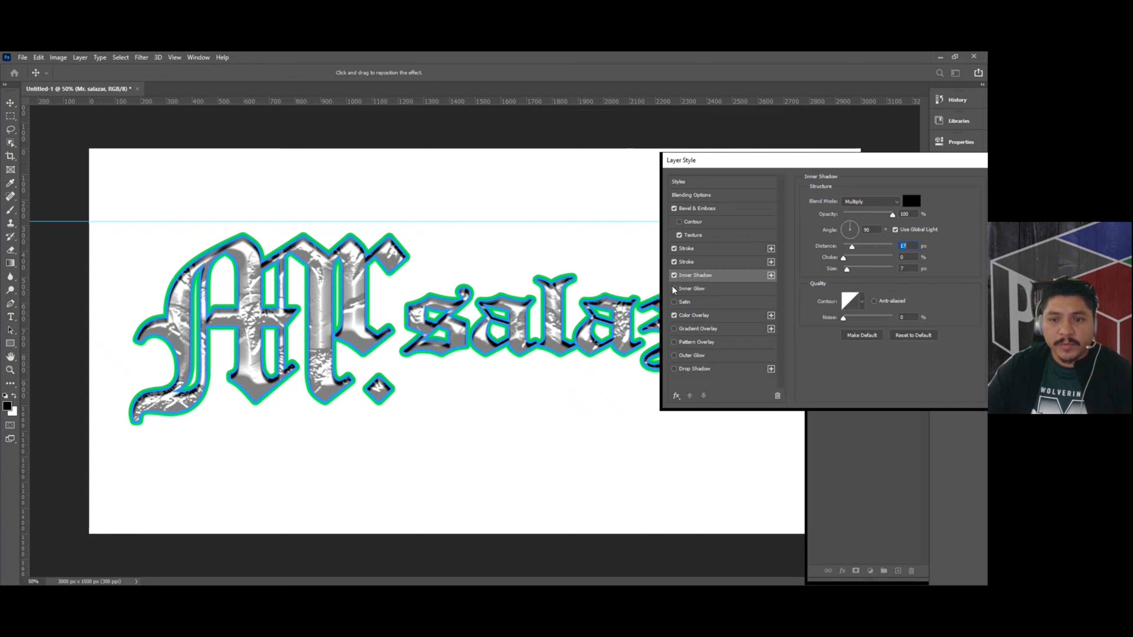
pyautogui.click(674, 275)
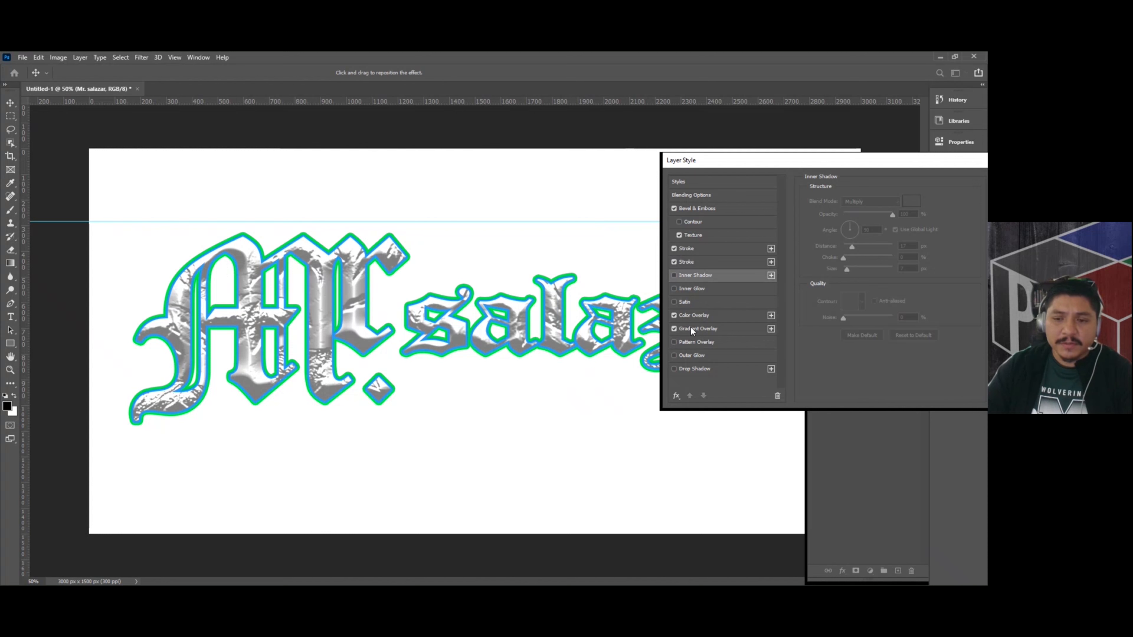
# Switch off the Color Overlay in favour of the Gradient Overlay and show the gradient's settings.
pyautogui.click(674, 315)
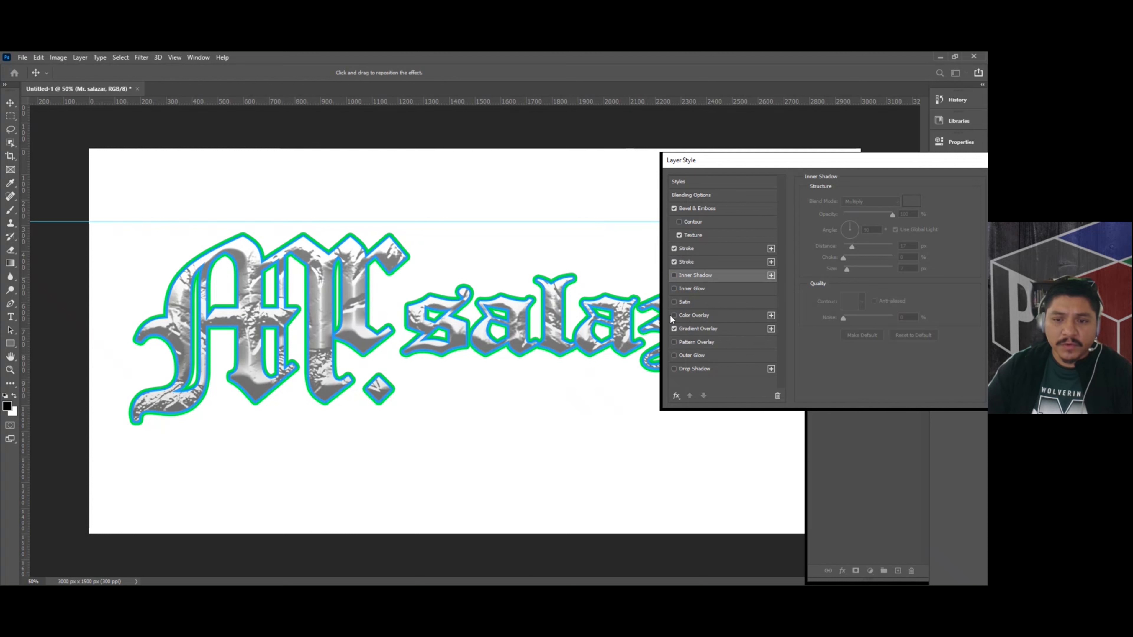
pyautogui.click(675, 315)
pyautogui.click(675, 315)
pyautogui.click(698, 329)
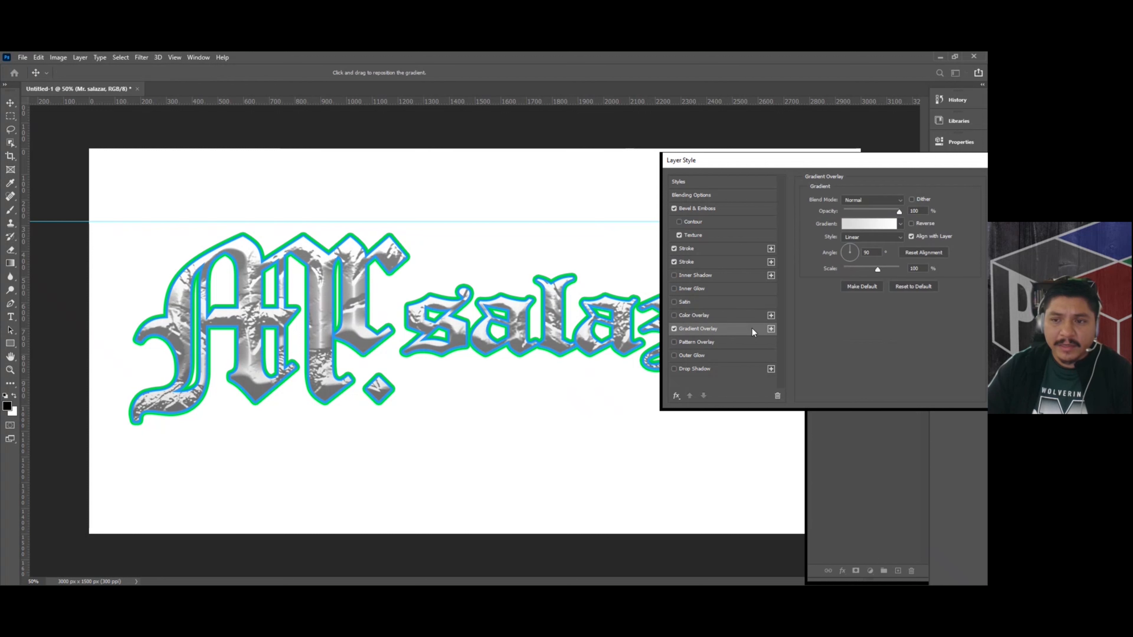
# Try the Color Overlay in blue (1c6ddb) in place of the gradient, and switch back to the Gradient Overlay.
pyautogui.click(694, 315)
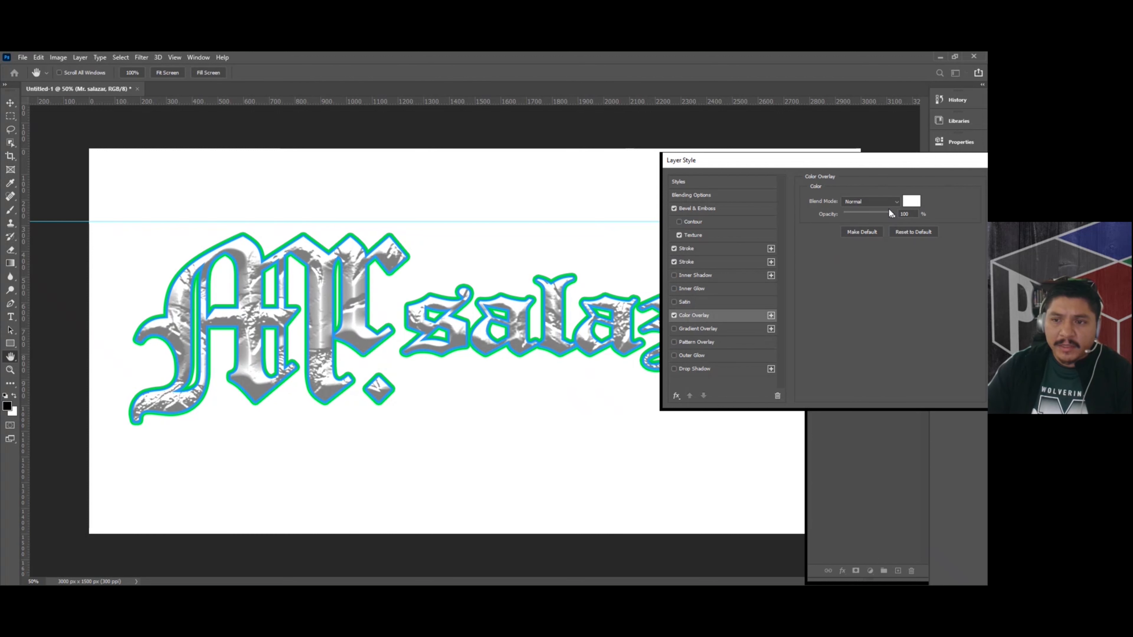
pyautogui.click(914, 203)
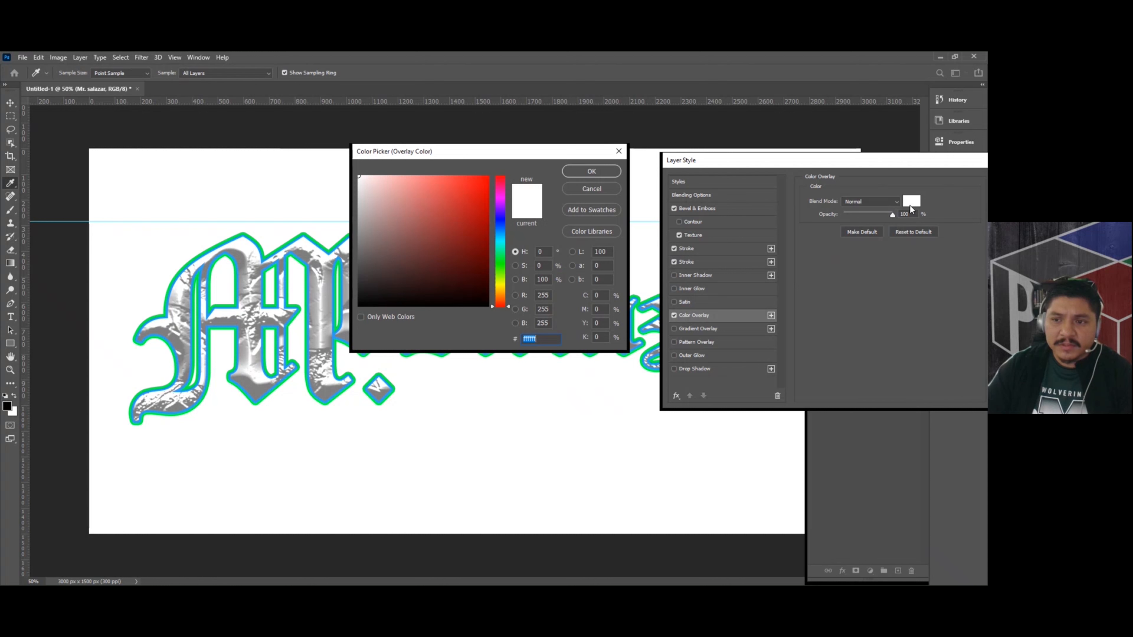
pyautogui.click(471, 194)
pyautogui.click(501, 202)
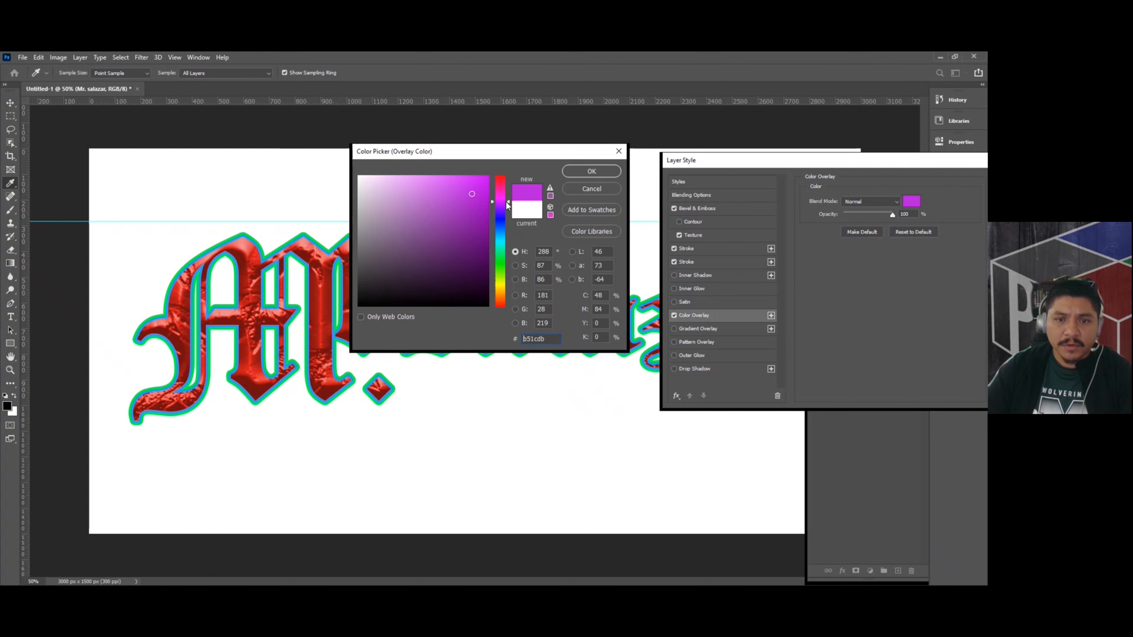
pyautogui.click(500, 232)
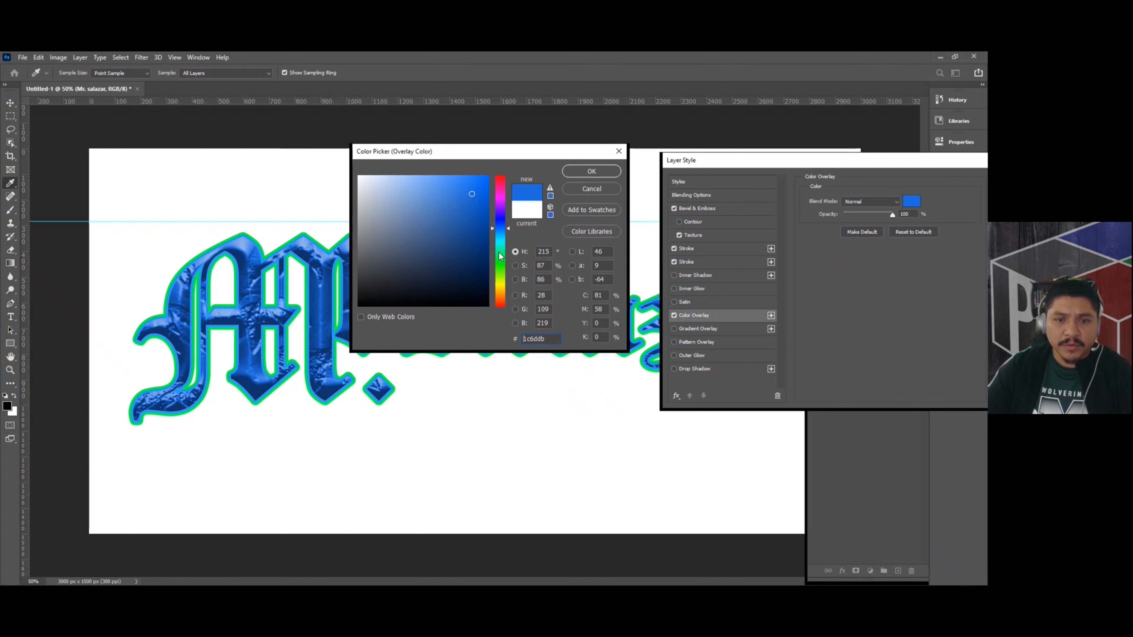
pyautogui.click(590, 172)
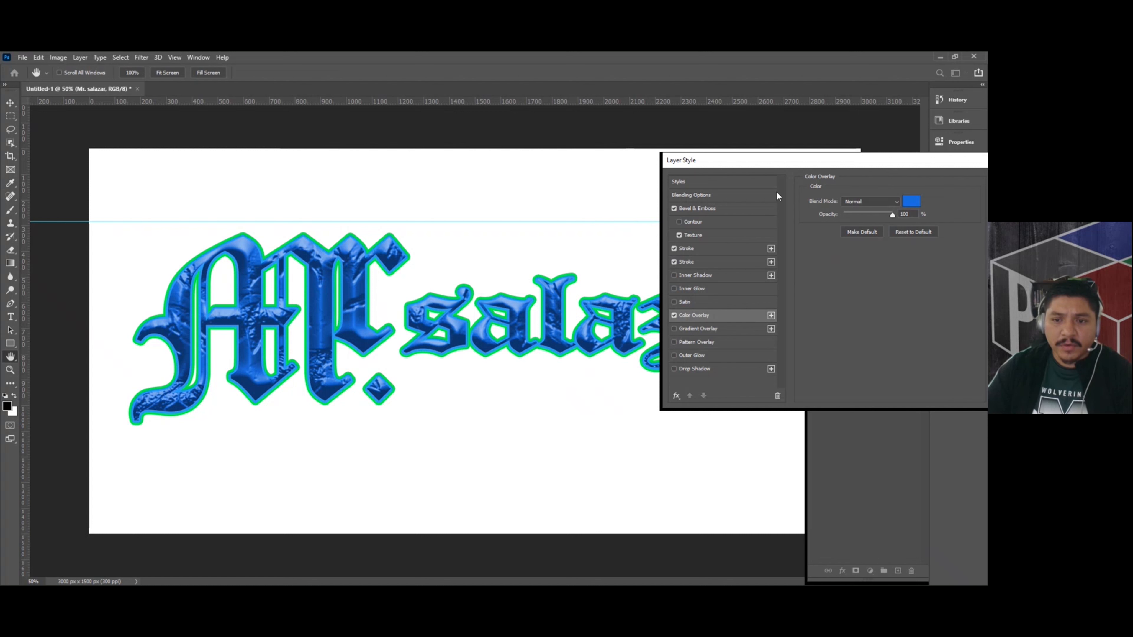
pyautogui.click(674, 316)
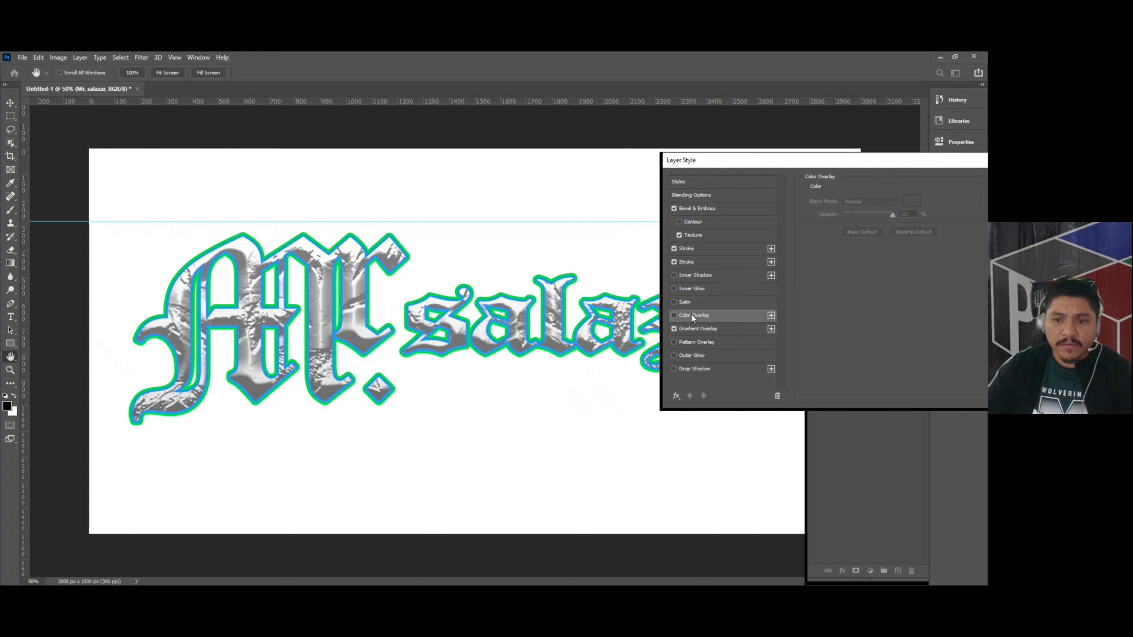
# Open the Gradient Overlay's gradient for editing and try 0% opacity on its starting stop before restoring 100%.
pyautogui.click(696, 329)
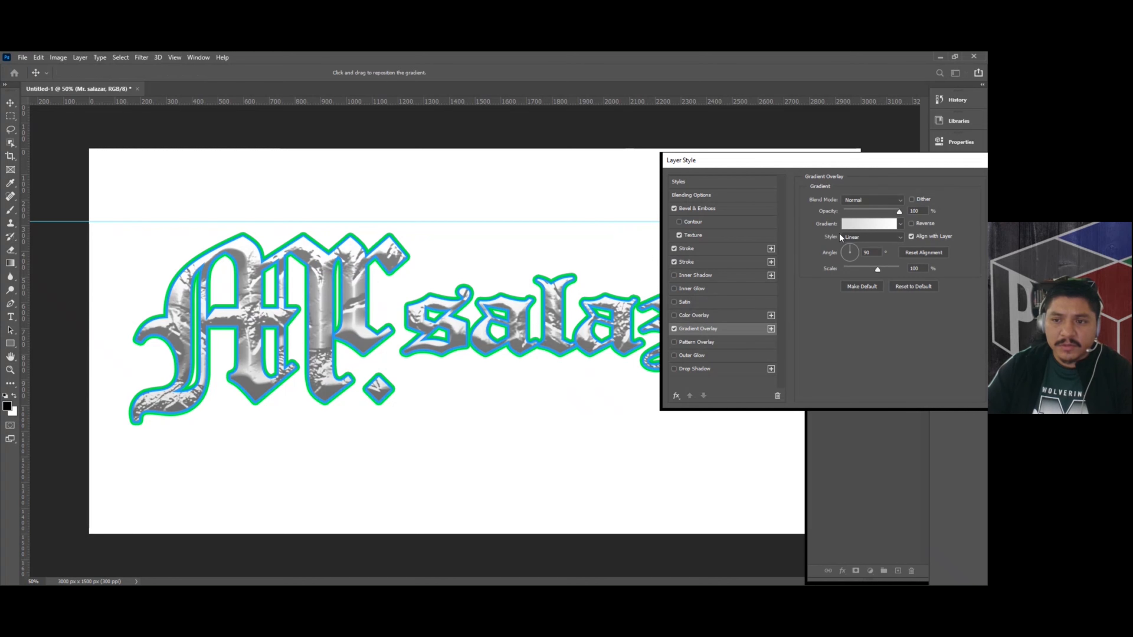
pyautogui.click(863, 224)
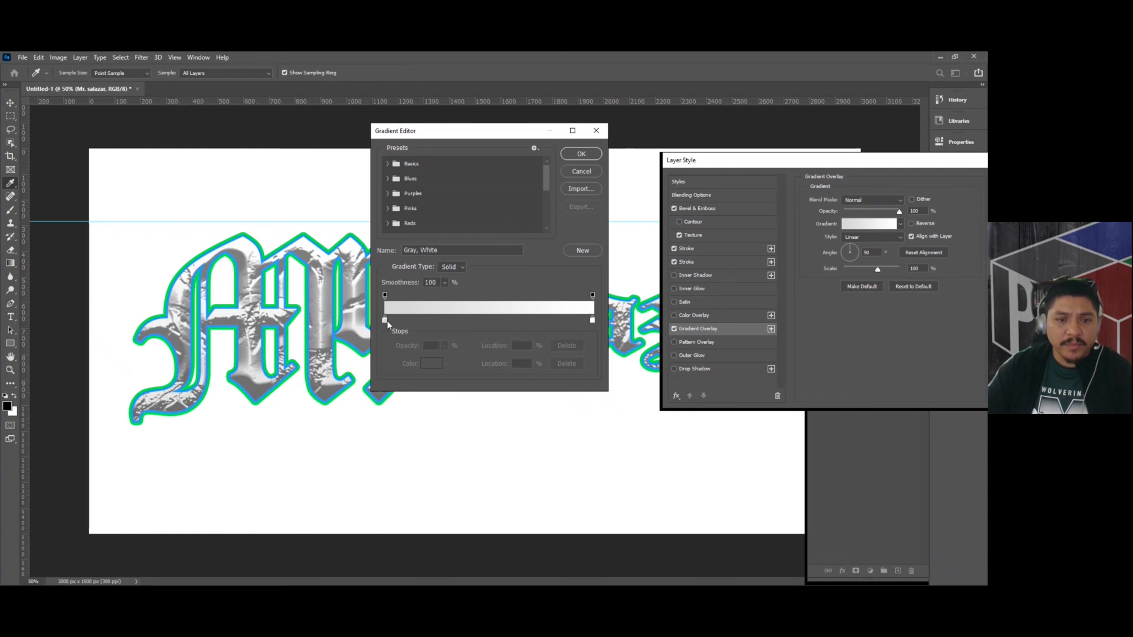
pyautogui.click(386, 296)
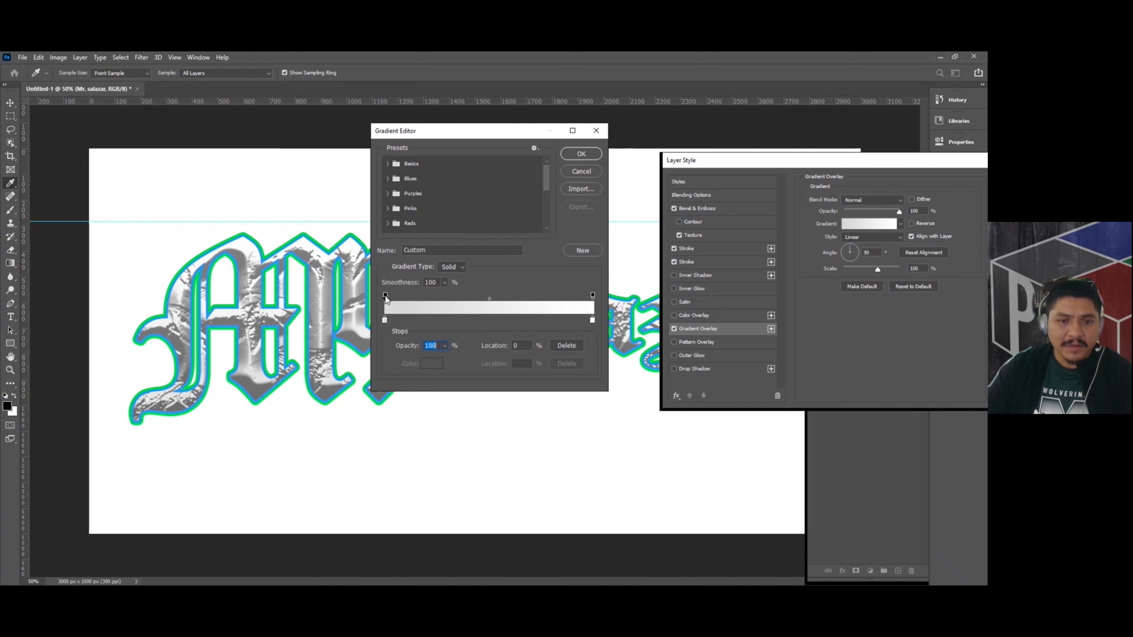
pyautogui.click(444, 346)
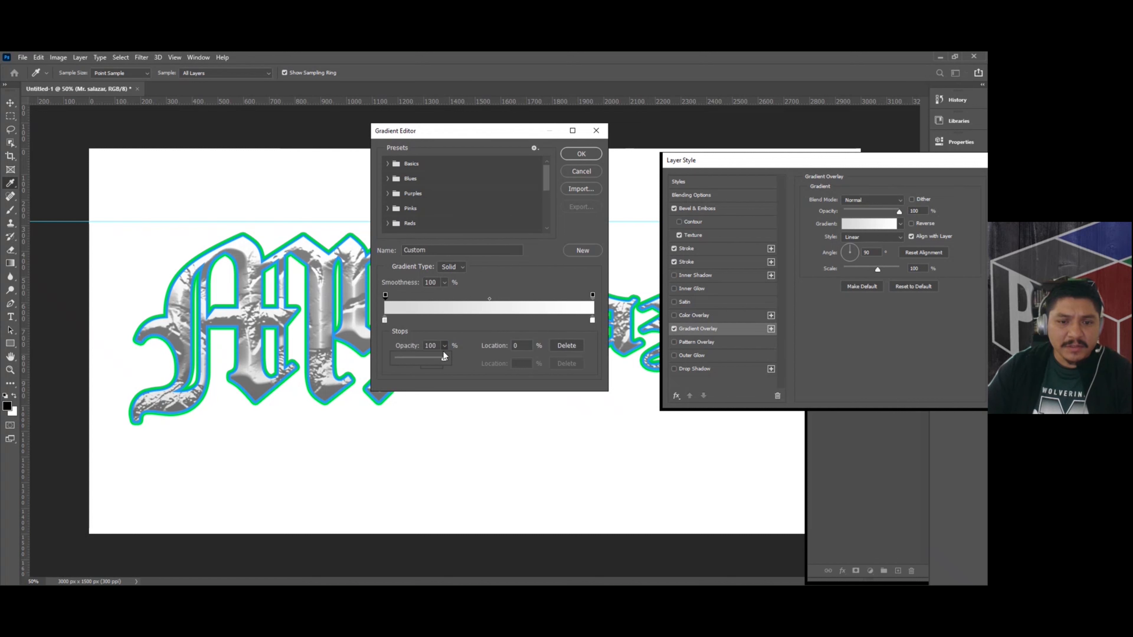
pyautogui.moveTo(403, 360); pyautogui.dragTo(395, 359)
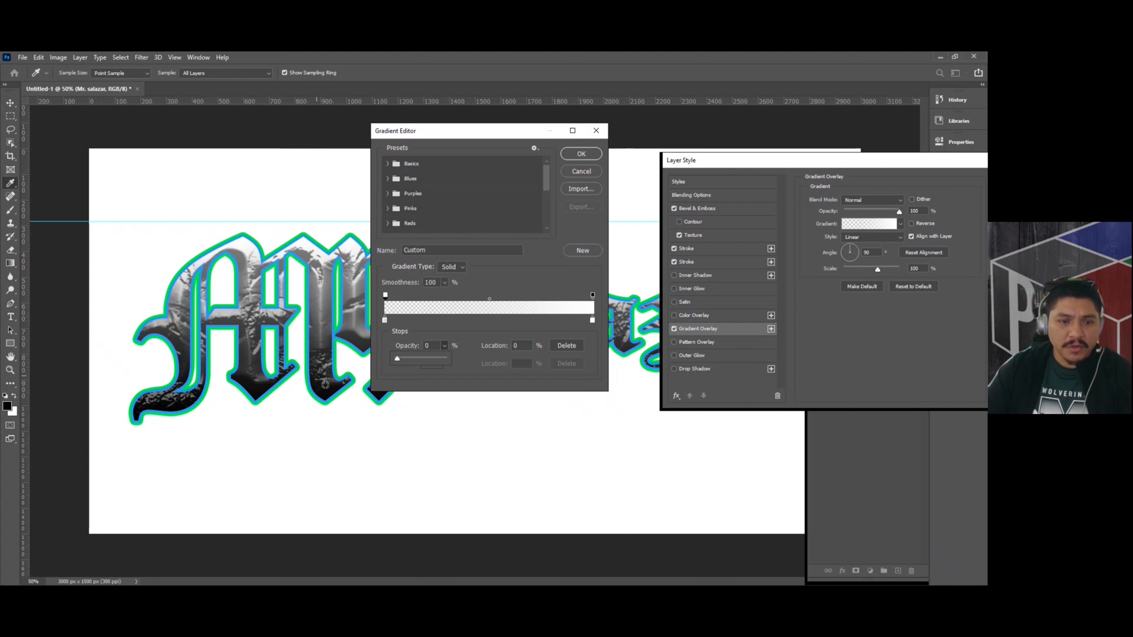
pyautogui.moveTo(397, 359); pyautogui.dragTo(449, 362)
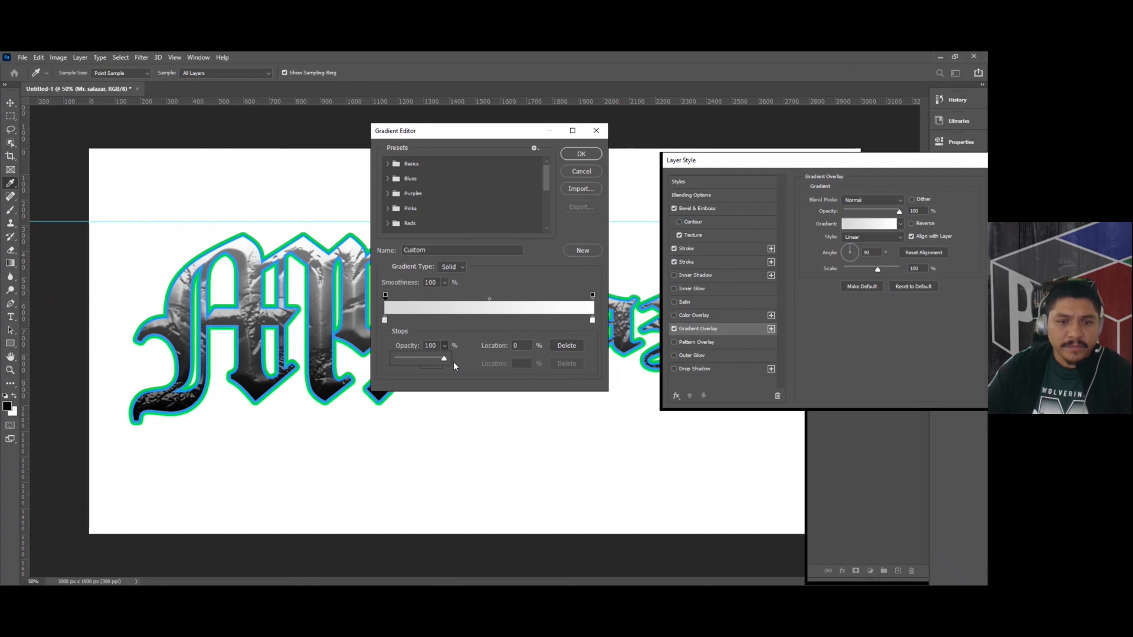
# Try bright red as the colour of the gradient's starting stop.
pyautogui.doubleClick(385, 320)
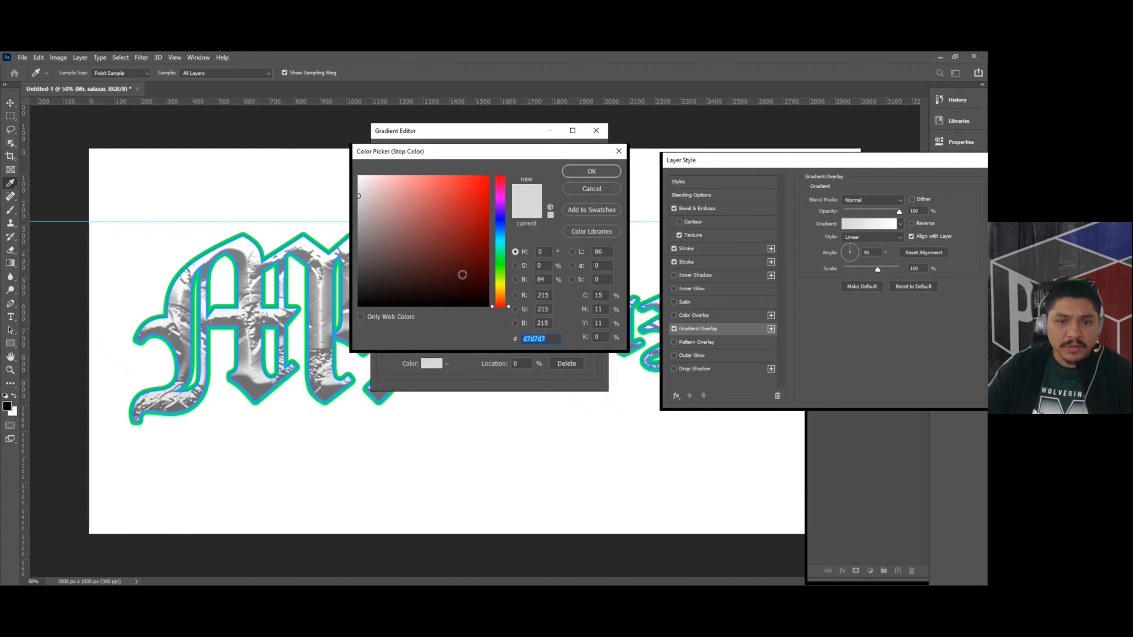
pyautogui.click(487, 203)
pyautogui.click(603, 174)
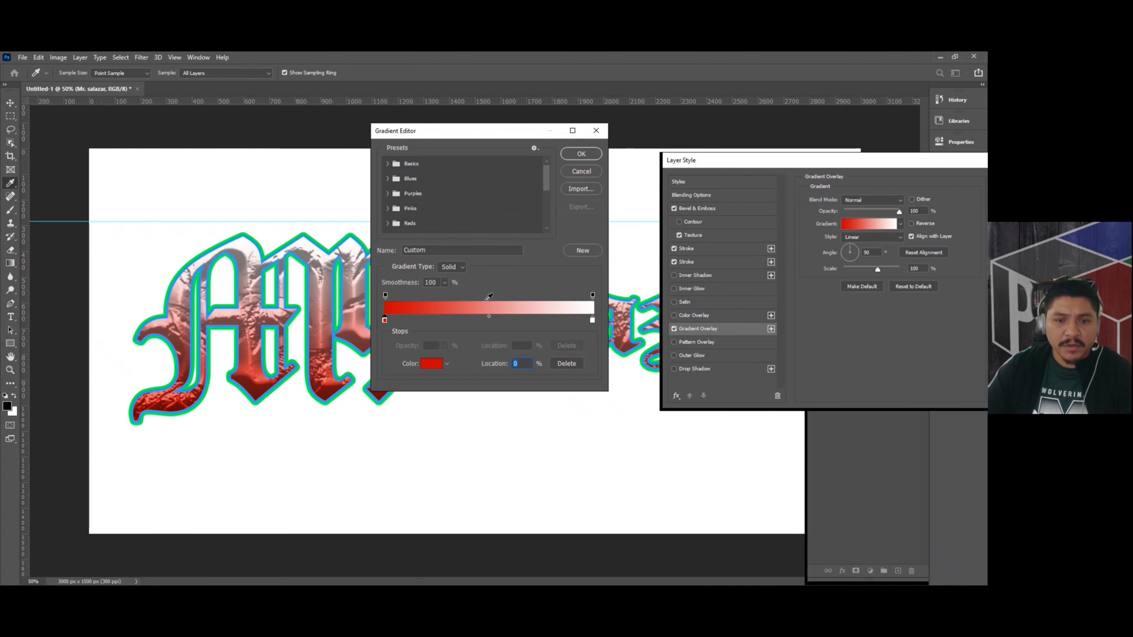
# Set the colour of the gradient's end stop to bright blue (002aff).
pyautogui.click(591, 321)
pyautogui.doubleClick(593, 320)
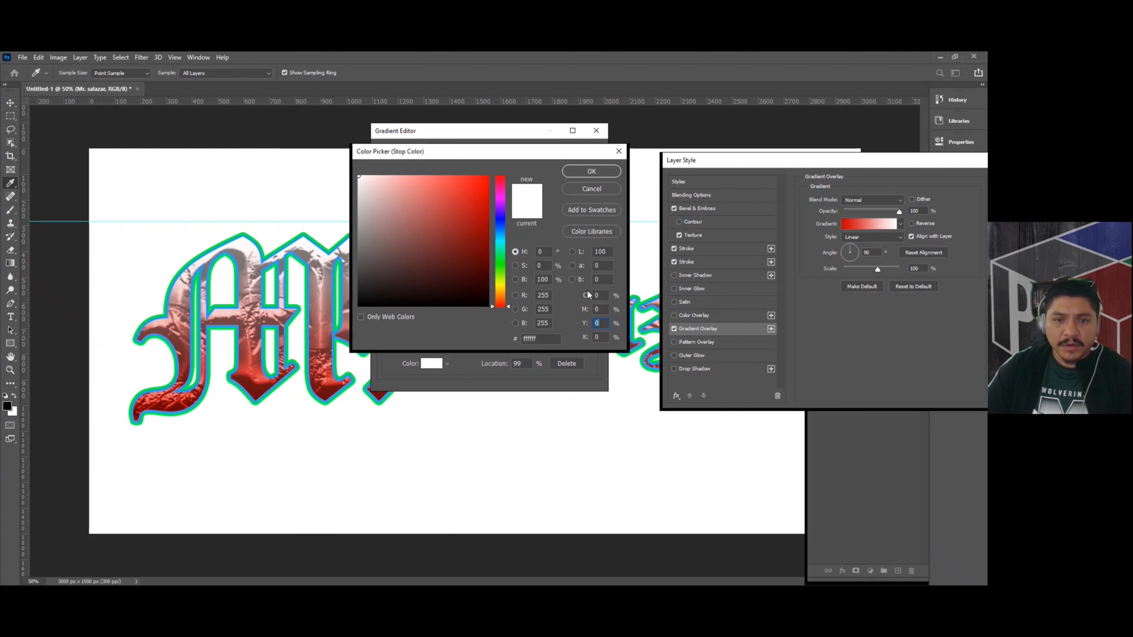
pyautogui.click(500, 223)
pyautogui.click(489, 176)
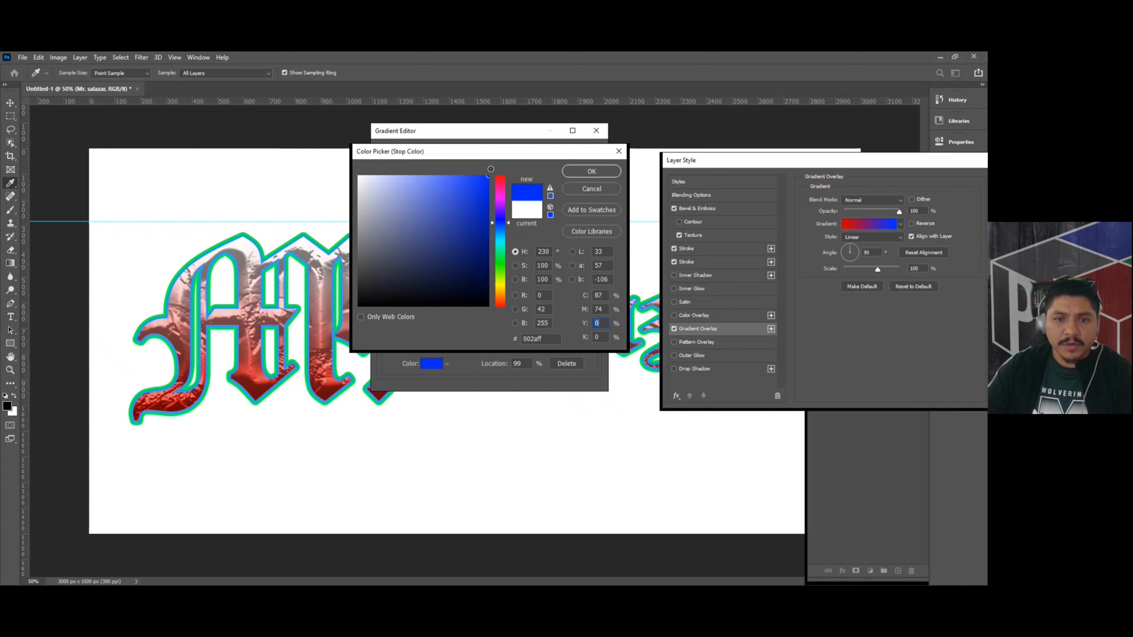
pyautogui.click(589, 172)
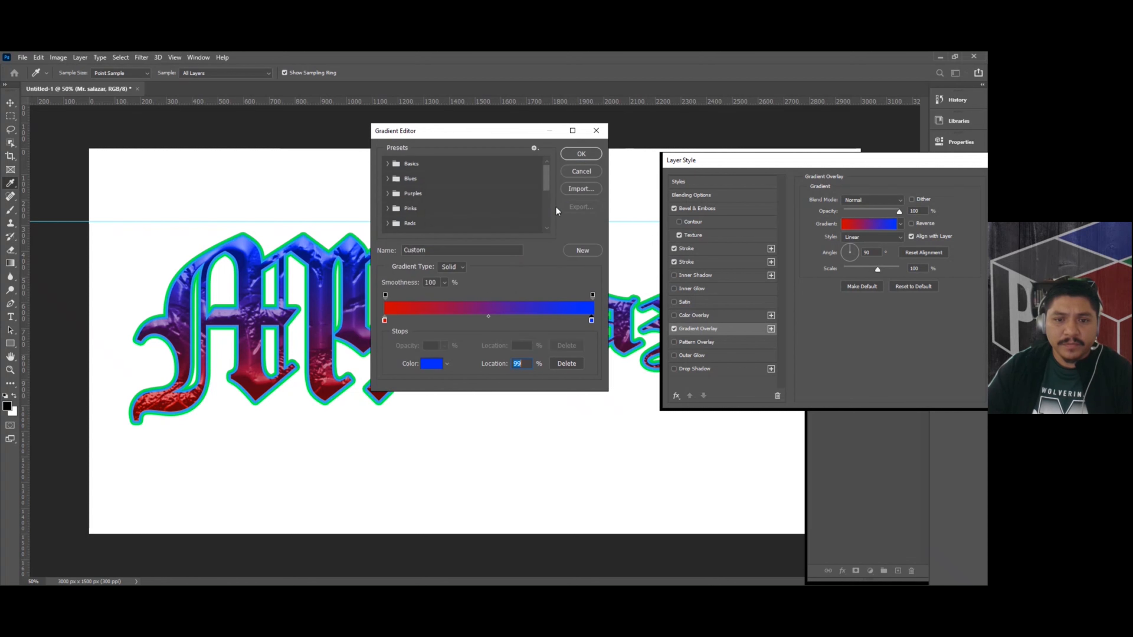
# Change the gradient's starting stop to a lighter cyan blue and accept the edited gradient.
pyautogui.doubleClick(387, 322)
pyautogui.moveTo(500, 288); pyautogui.dragTo(504, 236)
pyautogui.click(588, 172)
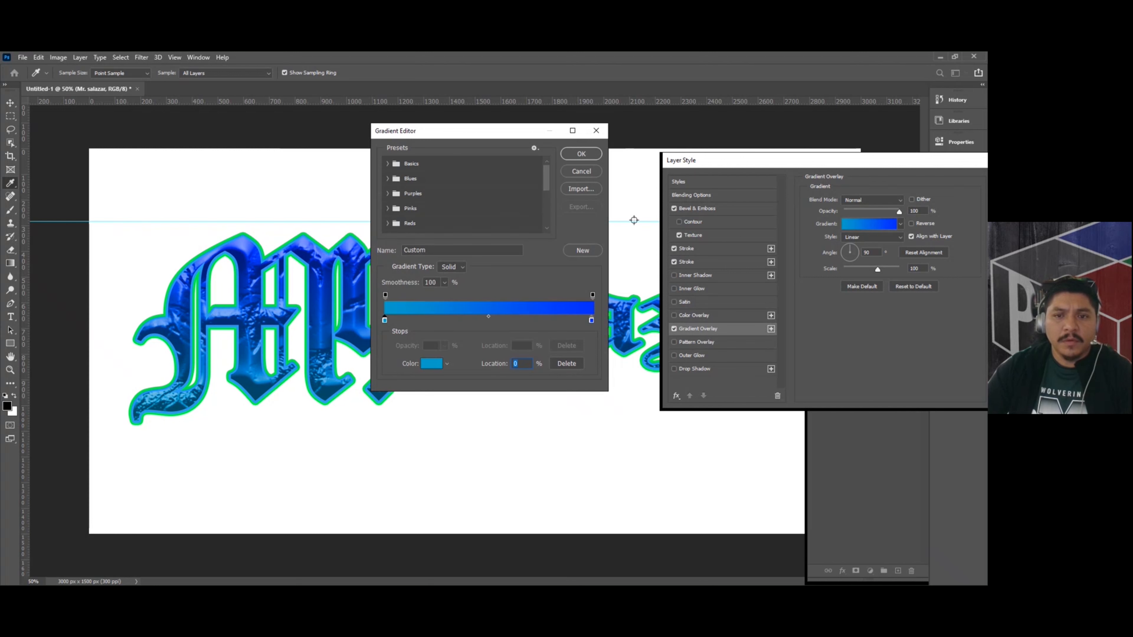
pyautogui.click(580, 154)
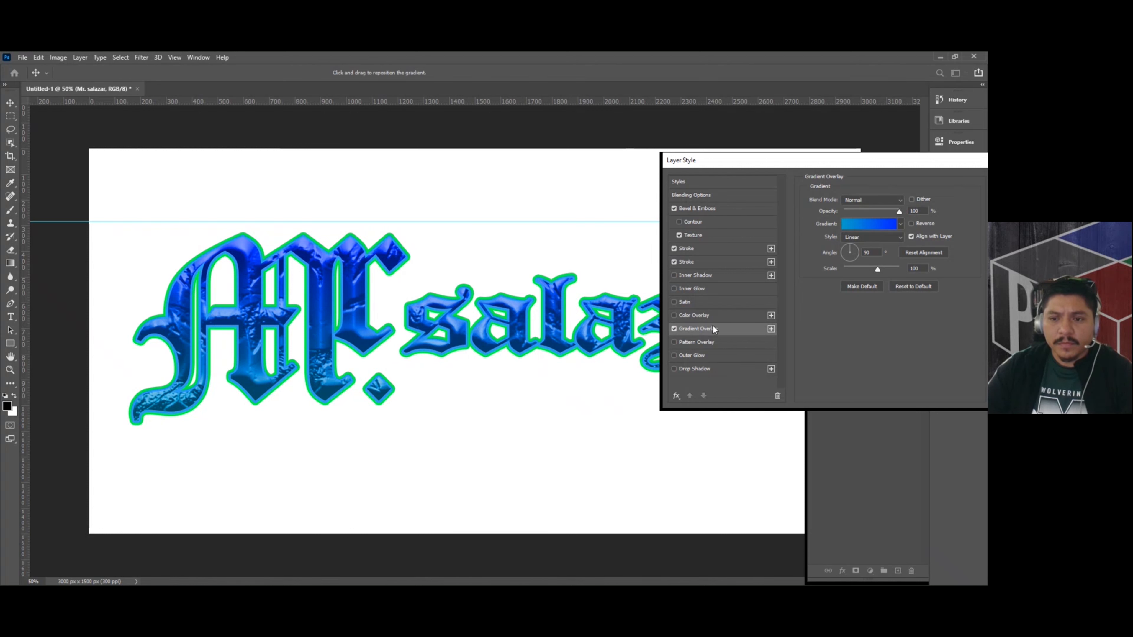
# Try a Pattern Overlay with the green pattern from the Grass group, scaled to about 826%.
pyautogui.click(691, 342)
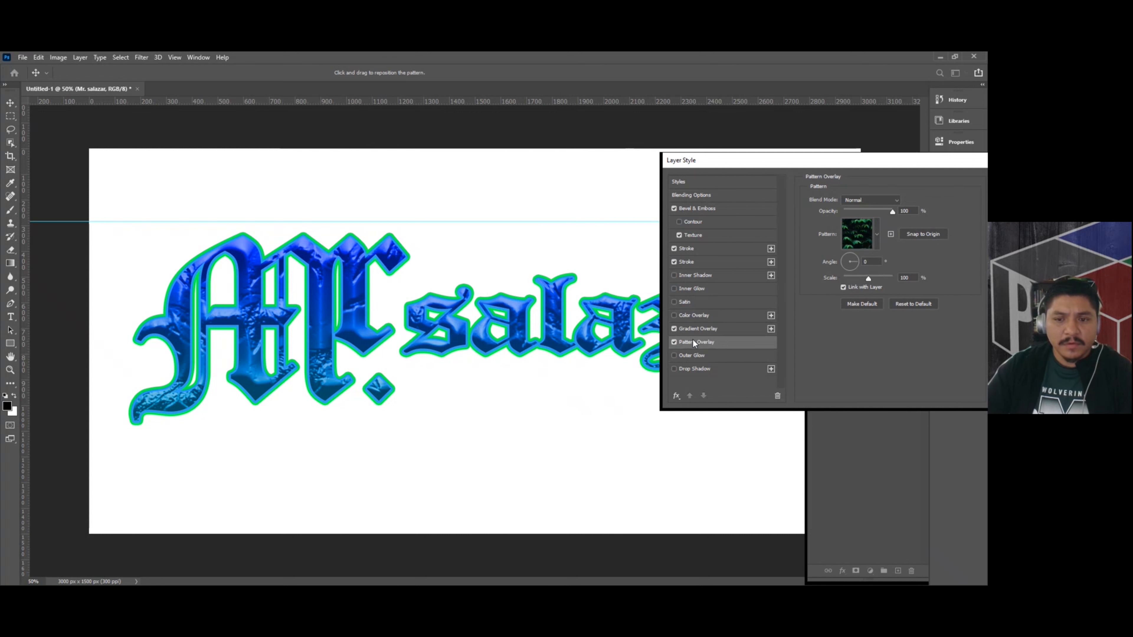
pyautogui.click(875, 232)
pyautogui.click(805, 279)
pyautogui.click(818, 295)
pyautogui.click(834, 295)
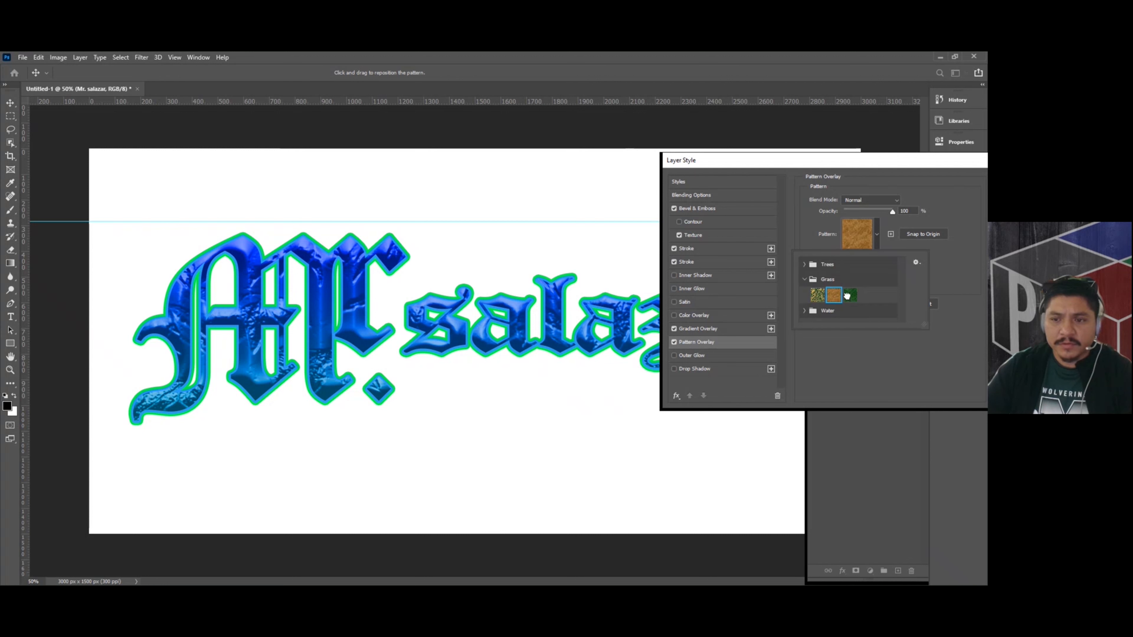
pyautogui.click(851, 295)
pyautogui.click(893, 221)
pyautogui.moveTo(868, 278); pyautogui.dragTo(889, 278)
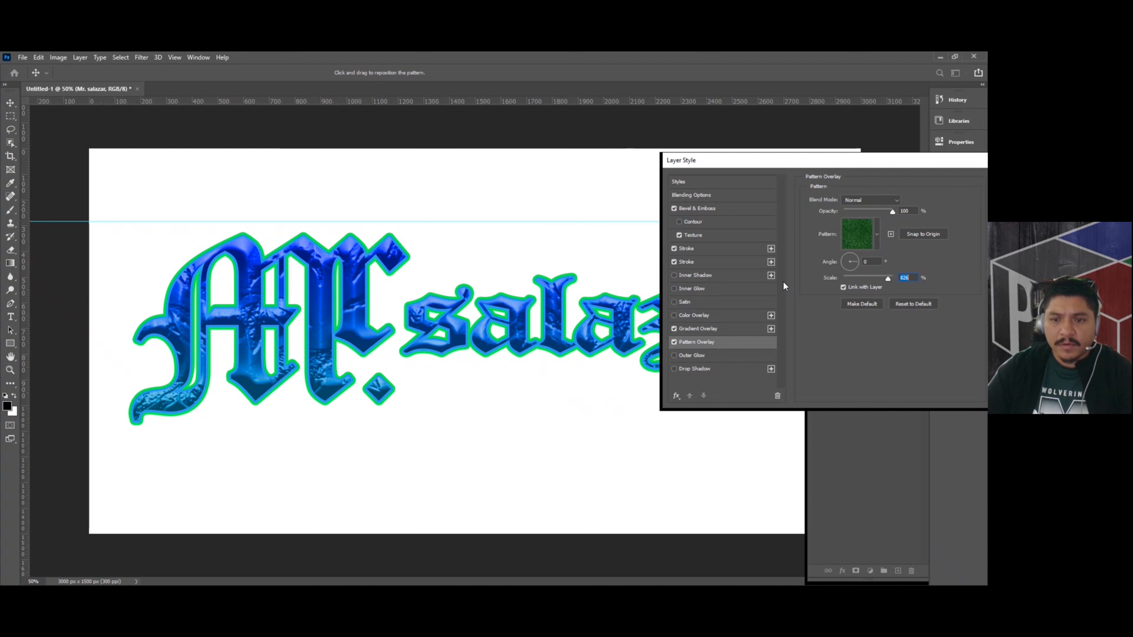
# Switch the Gradient Overlay off to preview the grass pattern on the text, and turn it on again.
pyautogui.click(674, 330)
pyautogui.click(674, 329)
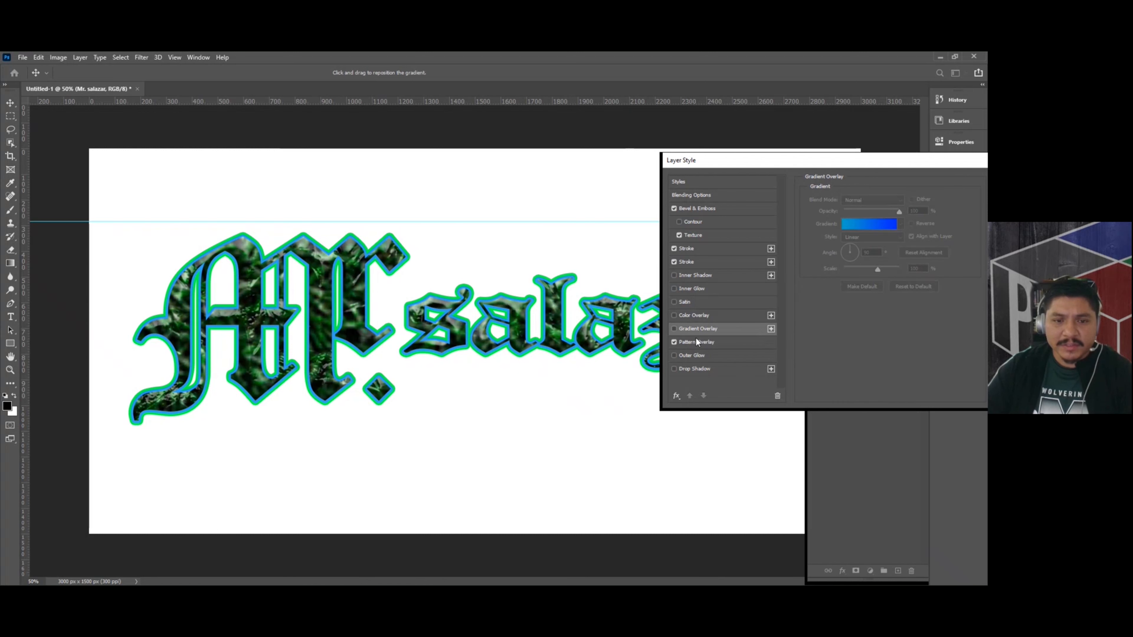
pyautogui.click(698, 329)
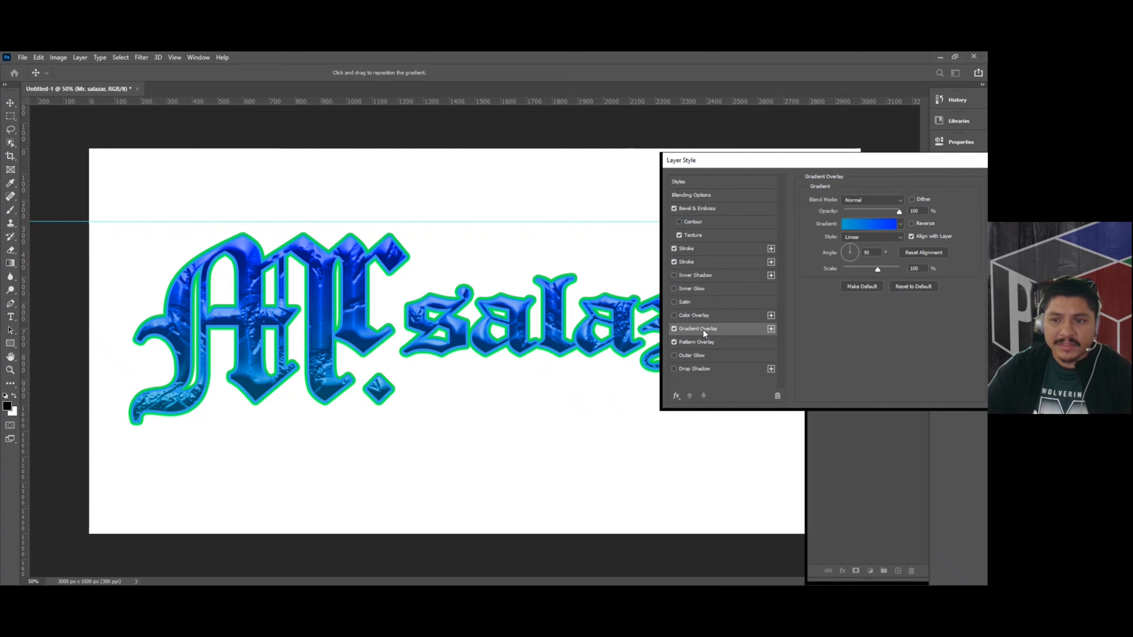
# Try the Color Dodge blend mode on the Gradient Overlay over the pattern, switch the pattern off and restore Normal mode.
pyautogui.click(865, 199)
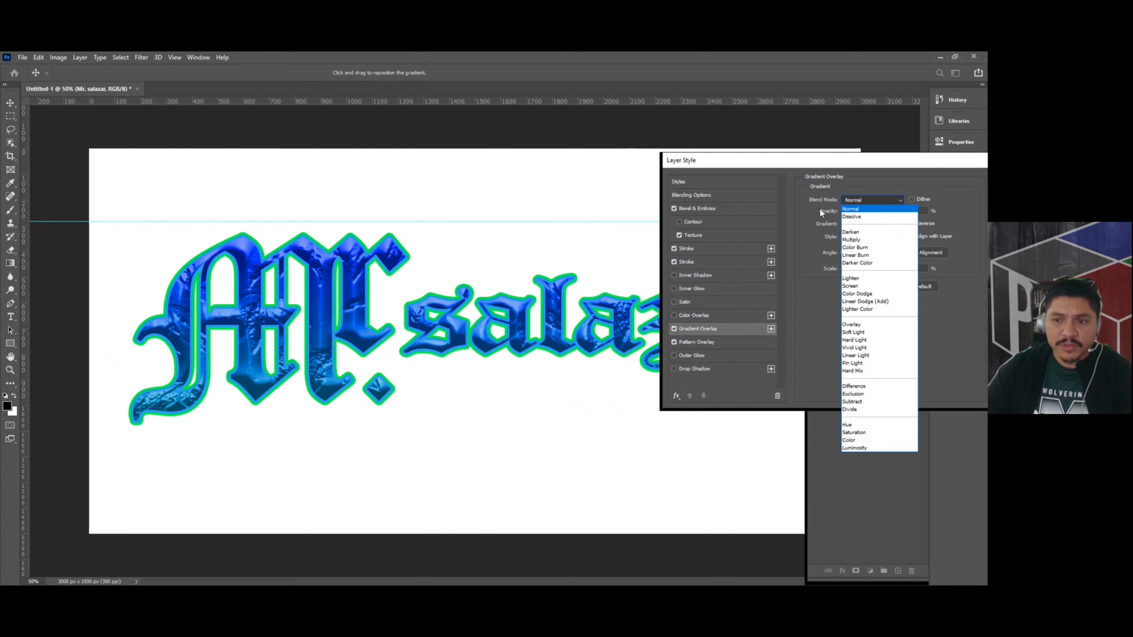
pyautogui.click(853, 241)
pyautogui.scroll(-5, 856, 199)
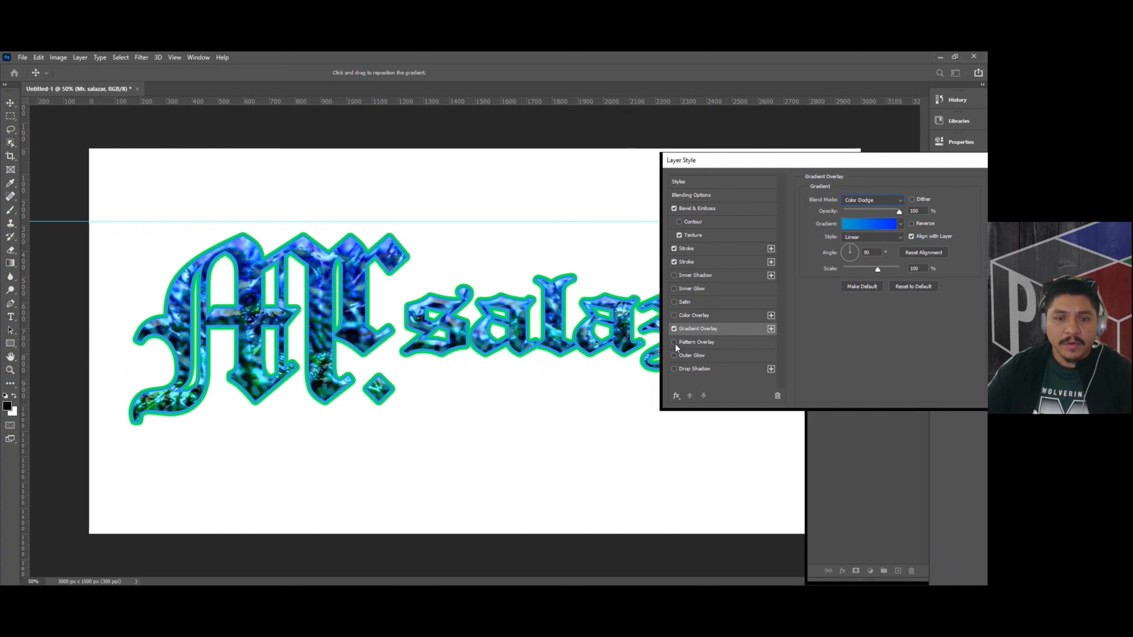
pyautogui.click(674, 329)
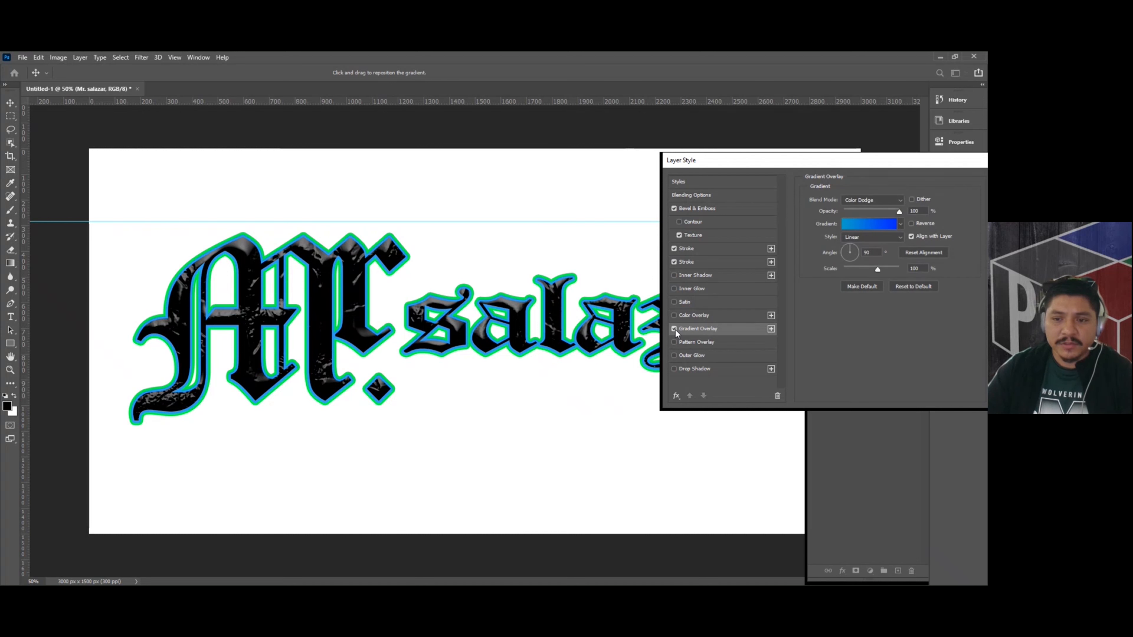
pyautogui.click(877, 201)
pyautogui.click(860, 211)
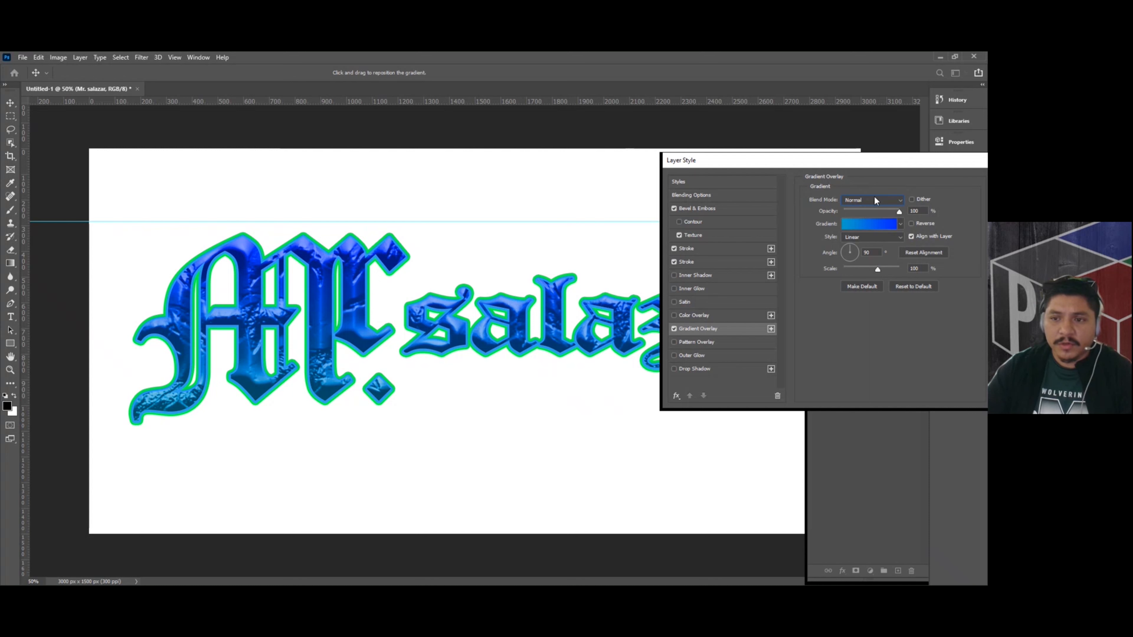
# Preview the Gradient Overlay's other blend modes, return to Normal, and toggle the Pattern Overlay on and off again.
pyautogui.scroll(-3, 868, 205)
pyautogui.scroll(-4, 869, 201)
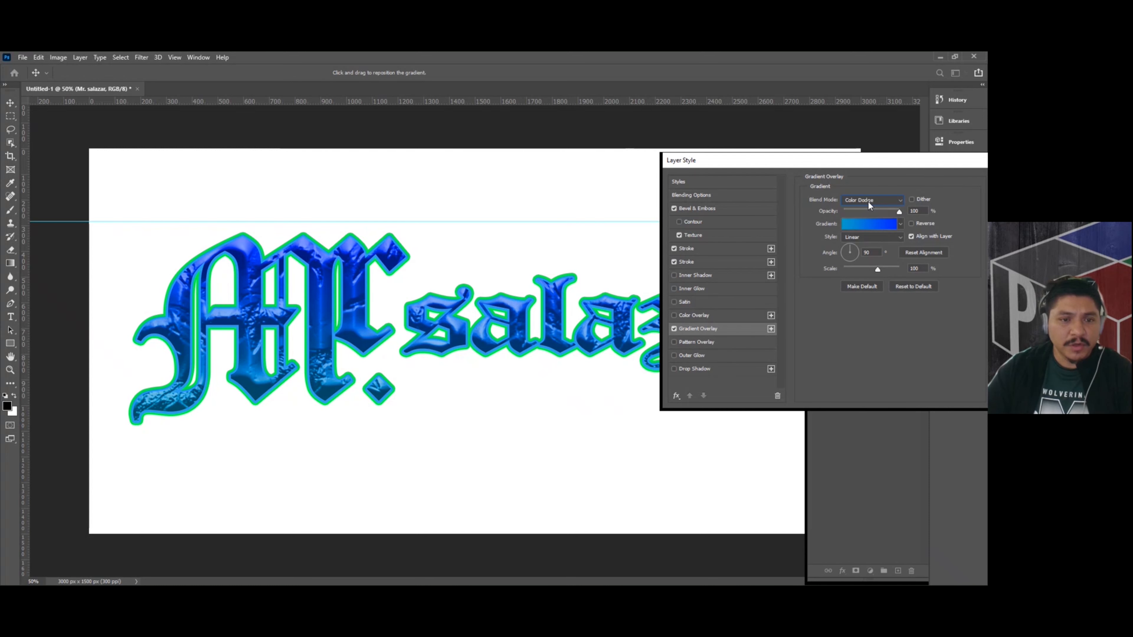
pyautogui.scroll(-6, 869, 201)
pyautogui.scroll(-6, 868, 201)
pyautogui.scroll(-4, 869, 201)
pyautogui.scroll(5, 868, 199)
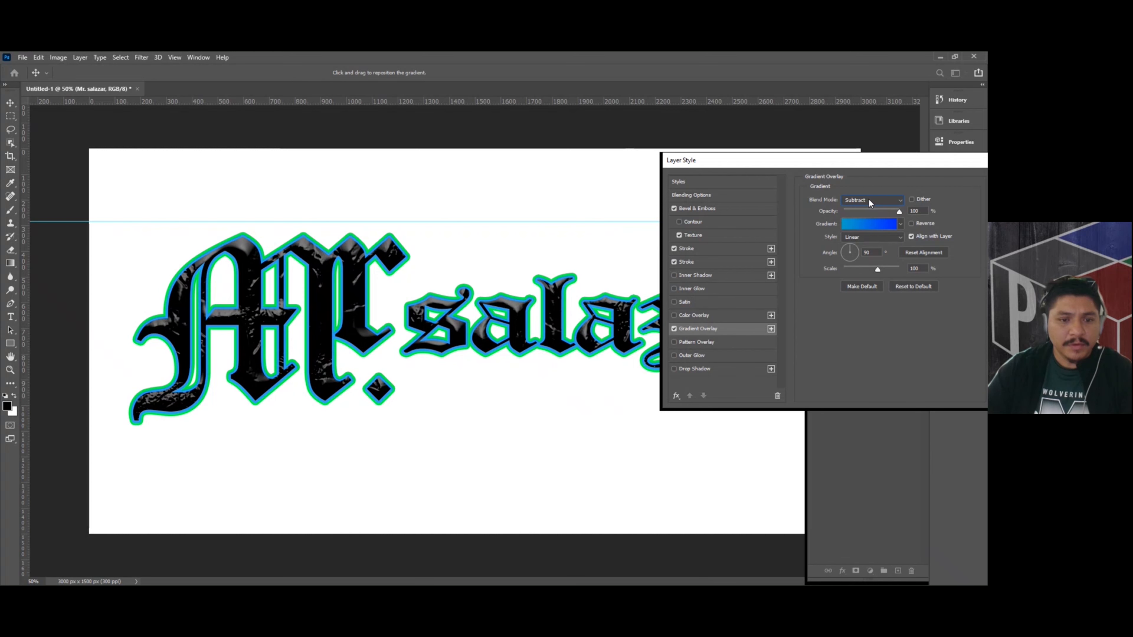
pyautogui.scroll(13, 868, 200)
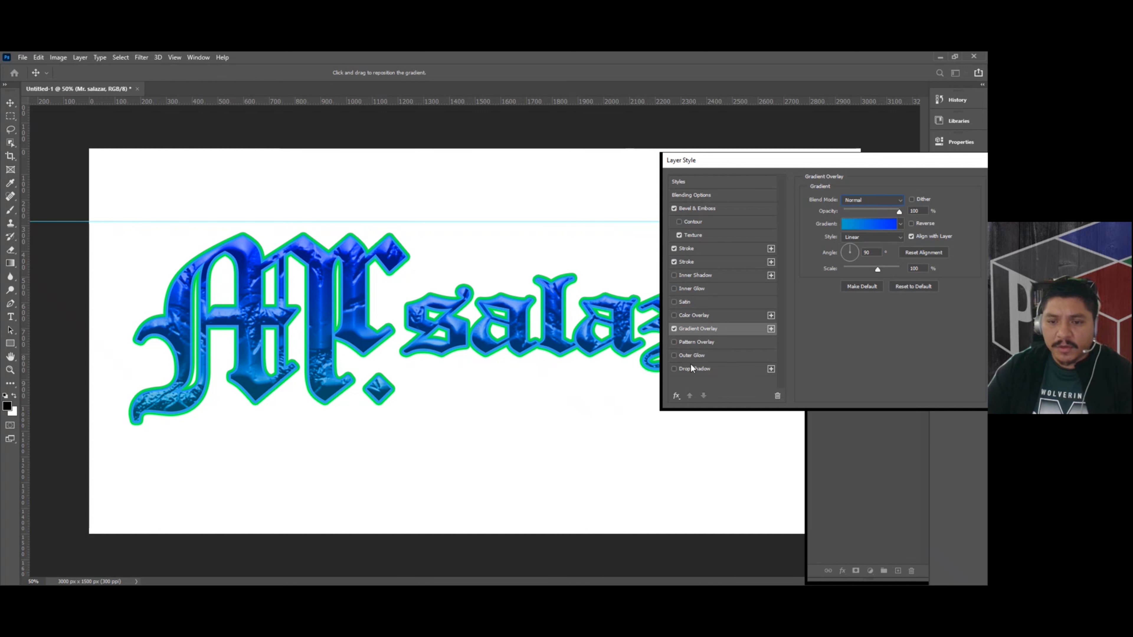
pyautogui.click(684, 341)
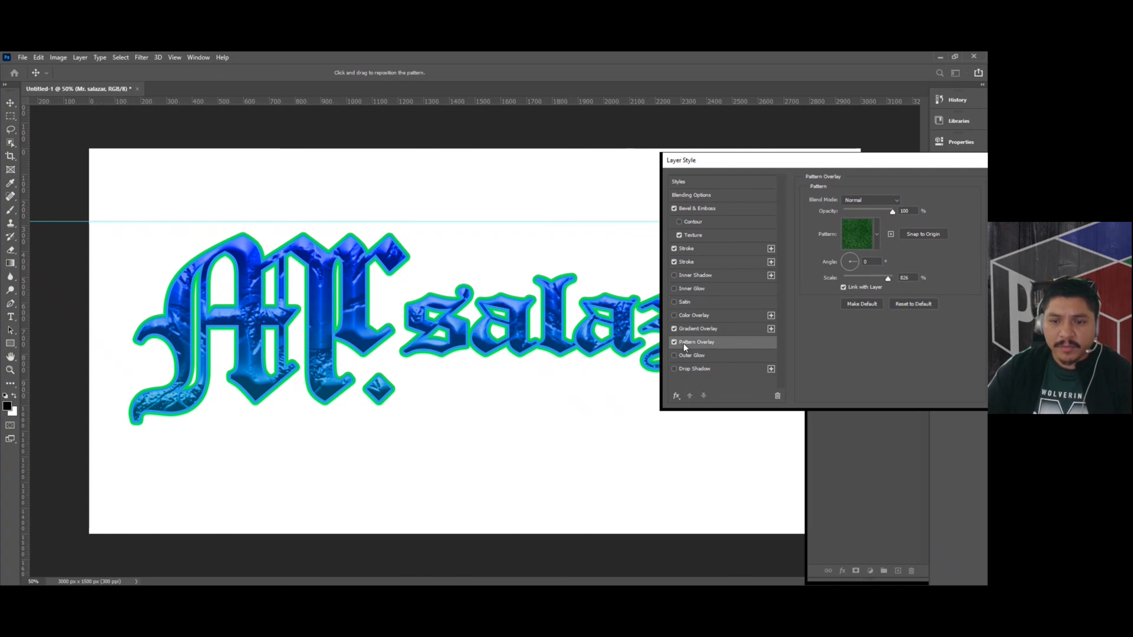
pyautogui.click(674, 343)
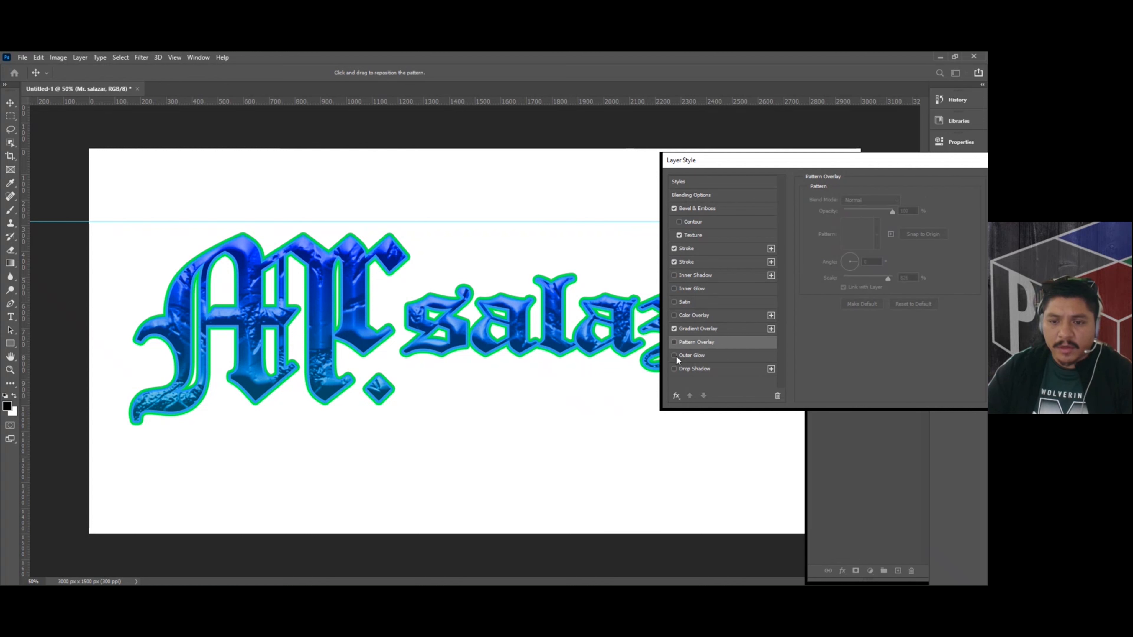
# Enable an Outer Glow on the text and set its colour to bright magenta.
pyautogui.click(678, 355)
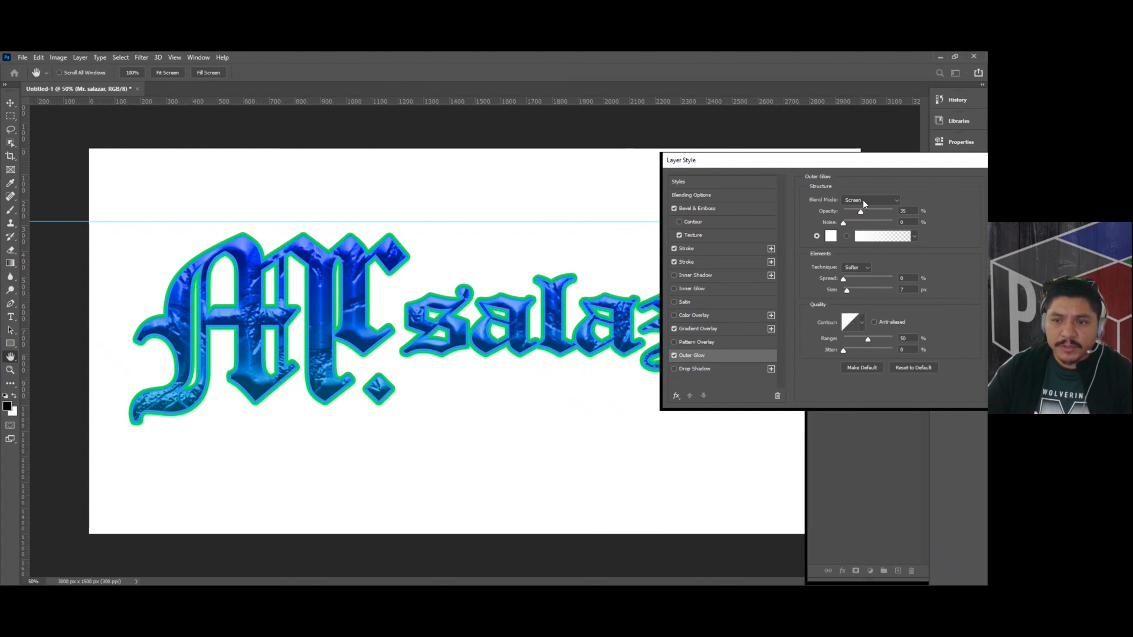
pyautogui.click(831, 236)
pyautogui.click(497, 195)
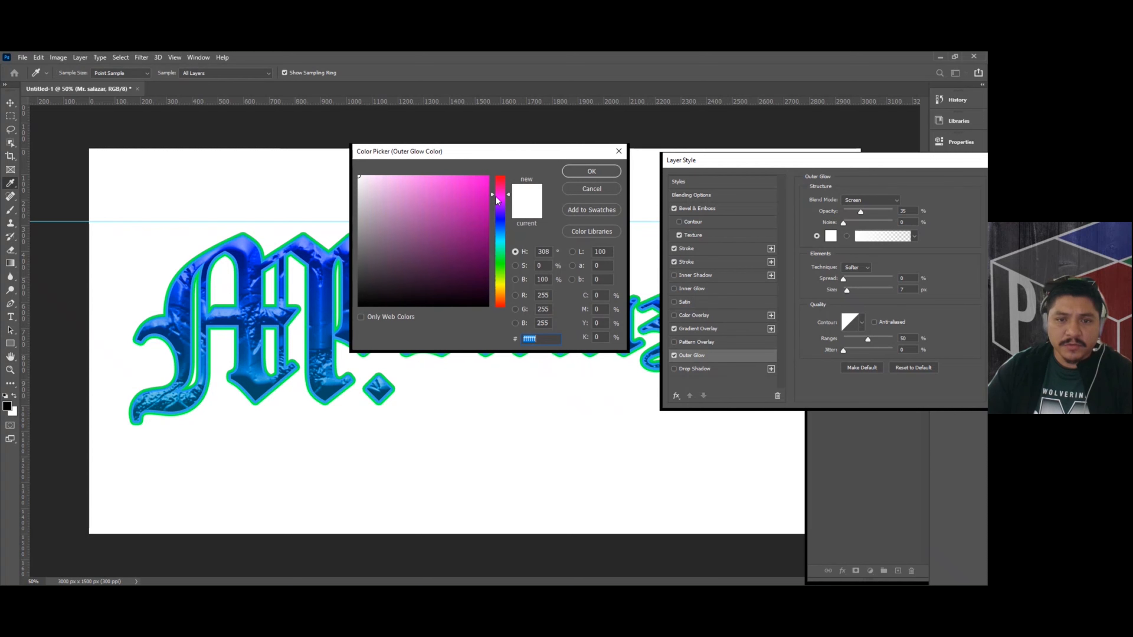
pyautogui.click(487, 177)
pyautogui.click(591, 171)
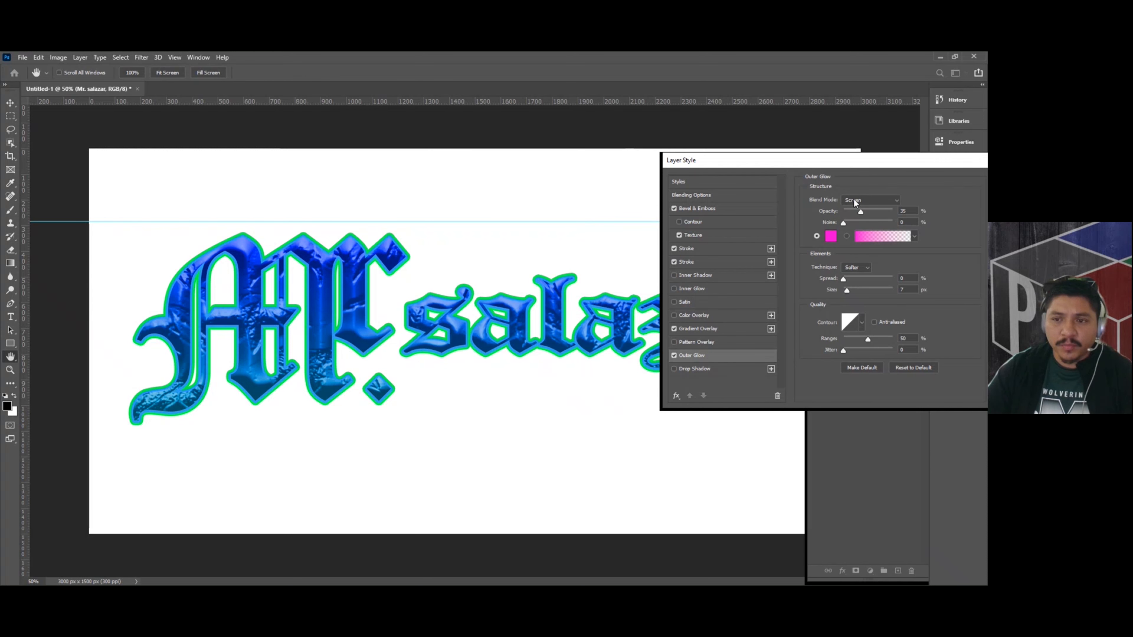
# Set the Outer Glow to Normal blend mode, 100% opacity and a size of about 117 px.
pyautogui.click(844, 199)
pyautogui.click(853, 207)
pyautogui.moveTo(862, 211); pyautogui.dragTo(905, 206)
pyautogui.click(722, 356)
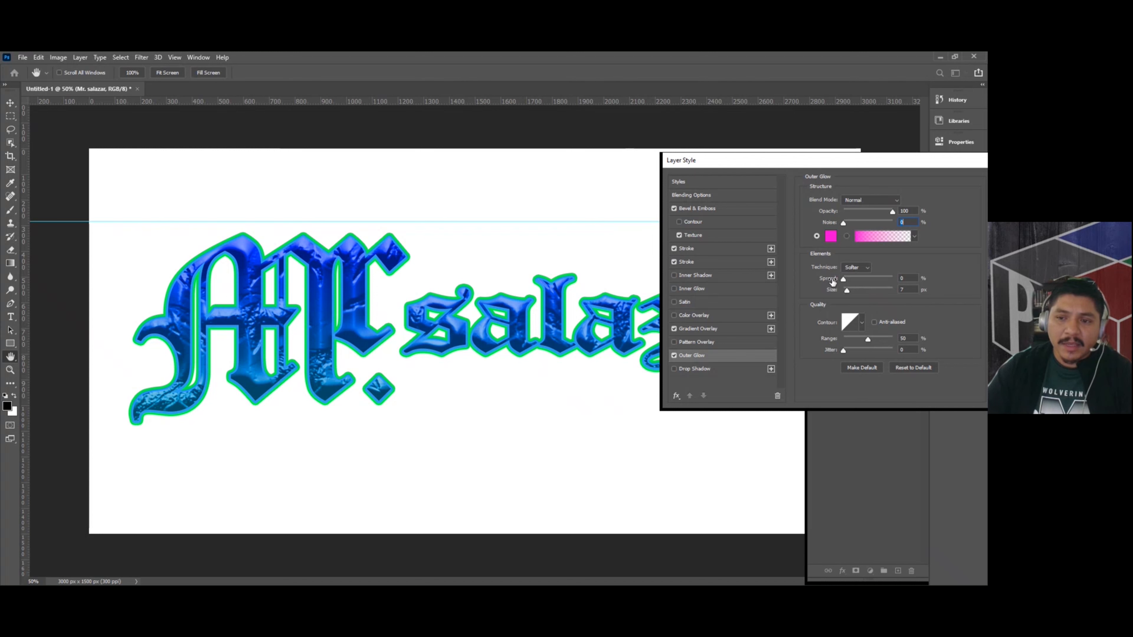
pyautogui.moveTo(846, 290)
pyautogui.mouseDown()
pyautogui.moveTo(870, 287)
pyautogui.moveTo(843, 279)
pyautogui.mouseUp()
# Try green, orange, red and light blue for the Outer Glow colour and apply bright green.
pyautogui.click(831, 236)
pyautogui.click(500, 260)
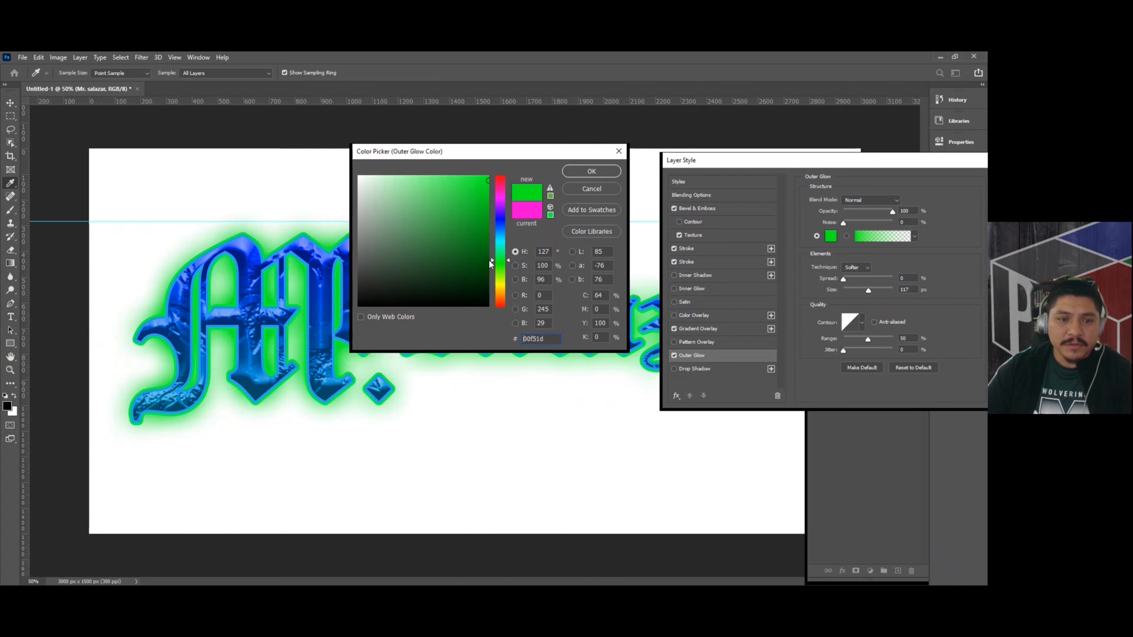
pyautogui.click(501, 294)
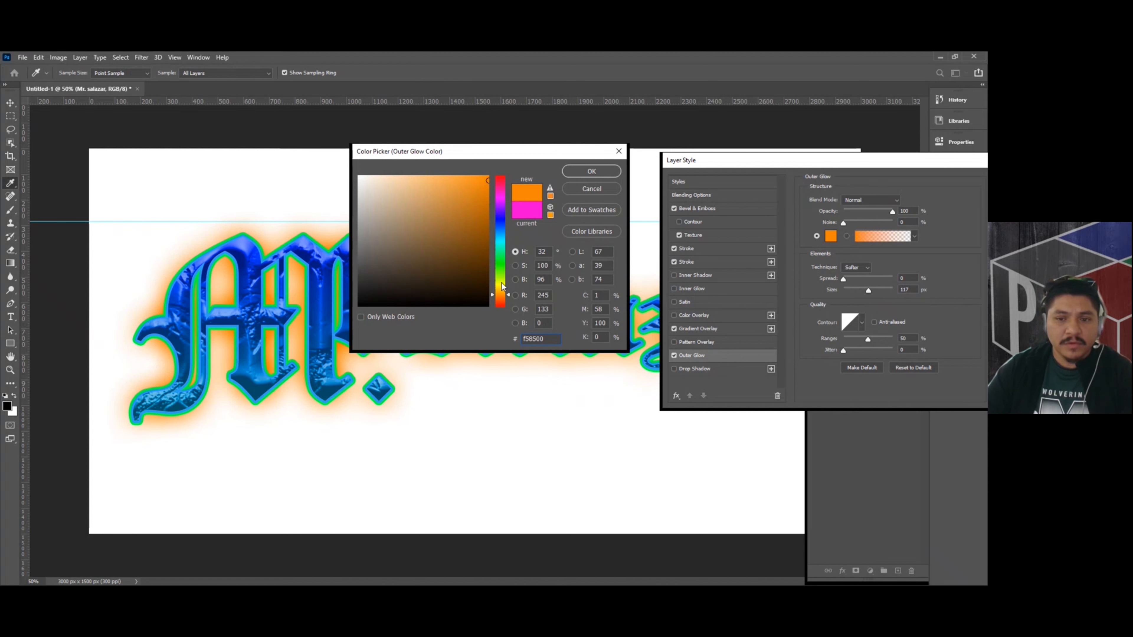
pyautogui.moveTo(500, 183); pyautogui.dragTo(500, 237)
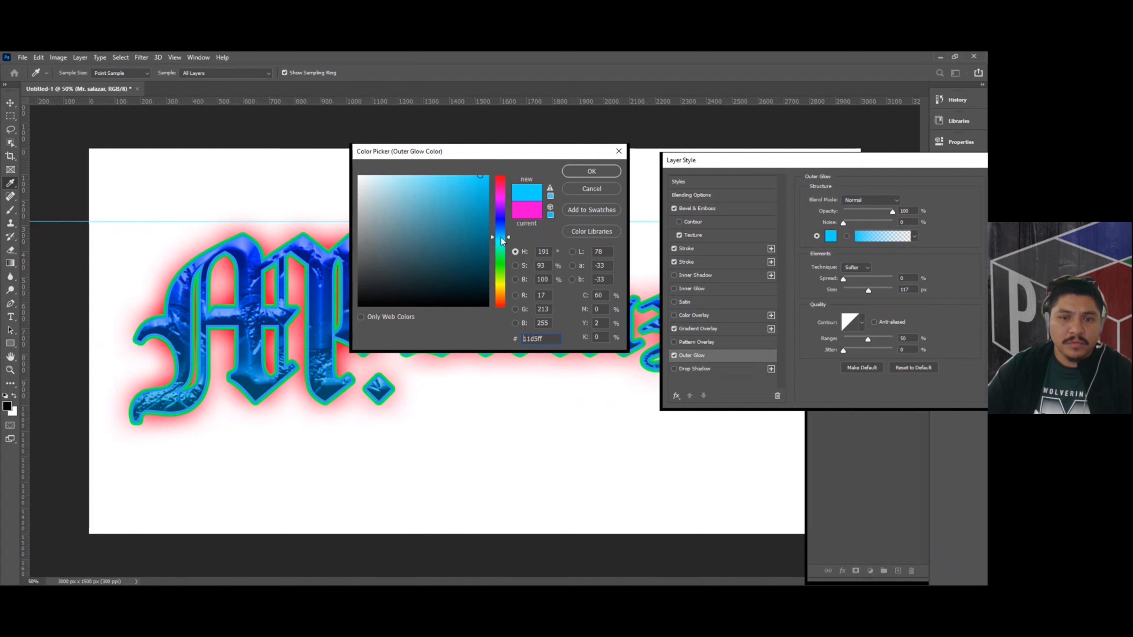
pyautogui.click(504, 264)
pyautogui.click(591, 173)
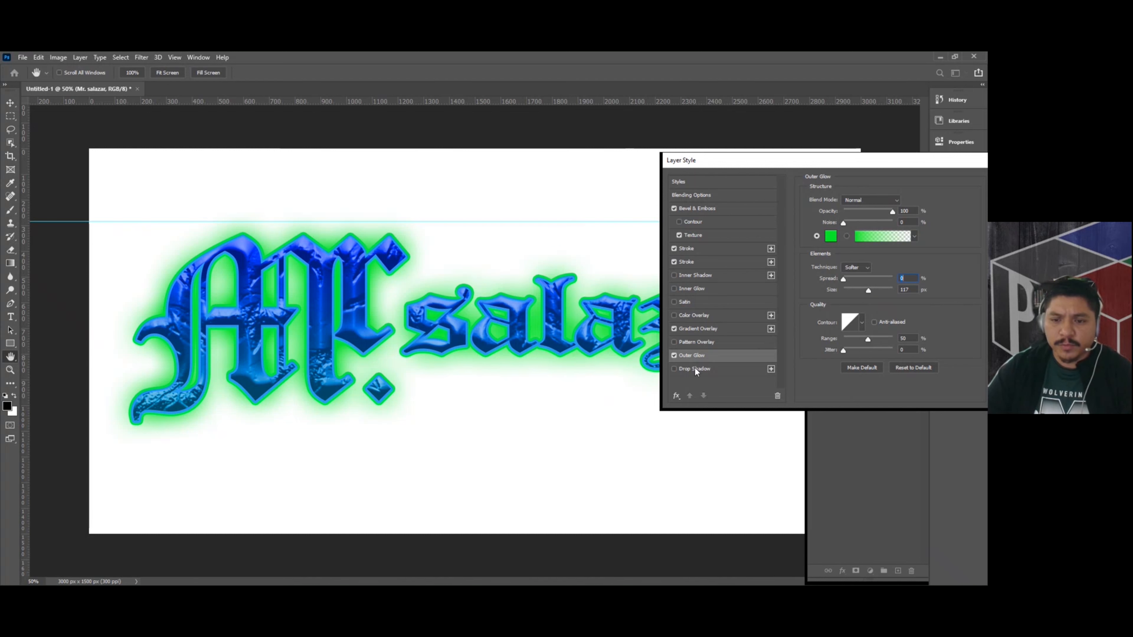
# Enable a Drop Shadow on the text with a distance of about 57 px, 5% spread and a size of 43 px.
pyautogui.click(674, 369)
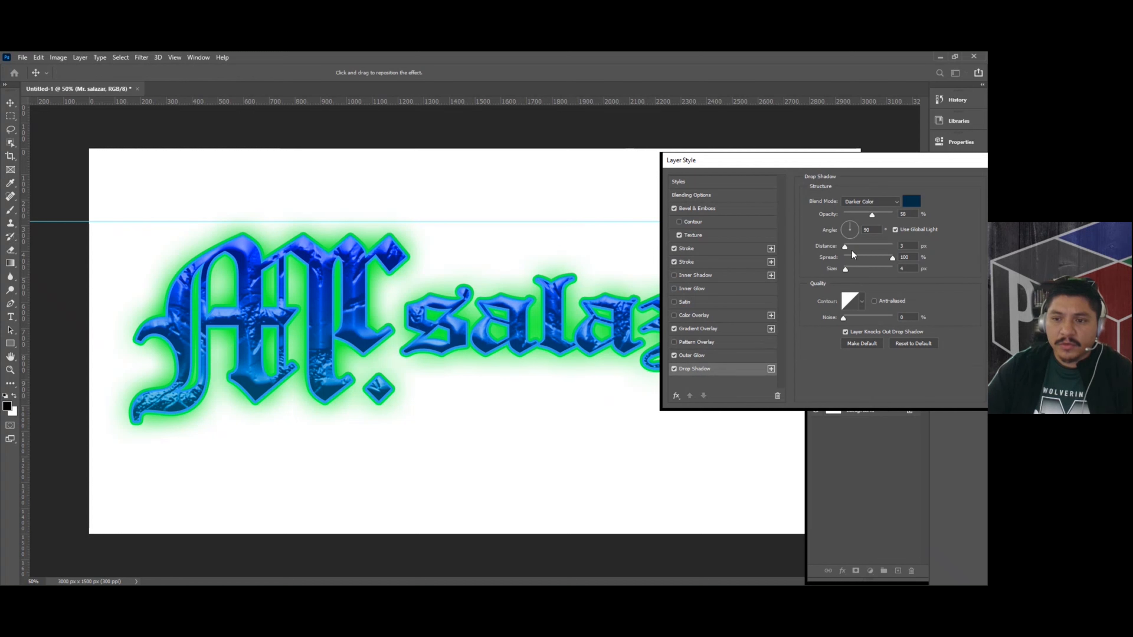
pyautogui.moveTo(846, 247); pyautogui.dragTo(871, 246)
pyautogui.click(980, 485)
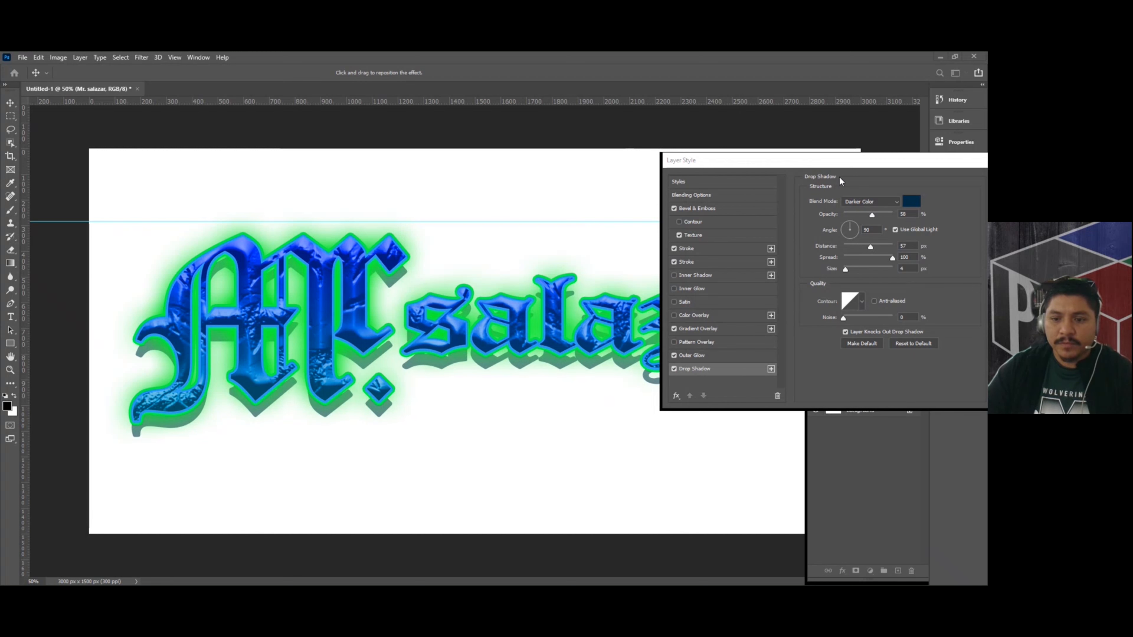
pyautogui.click(800, 124)
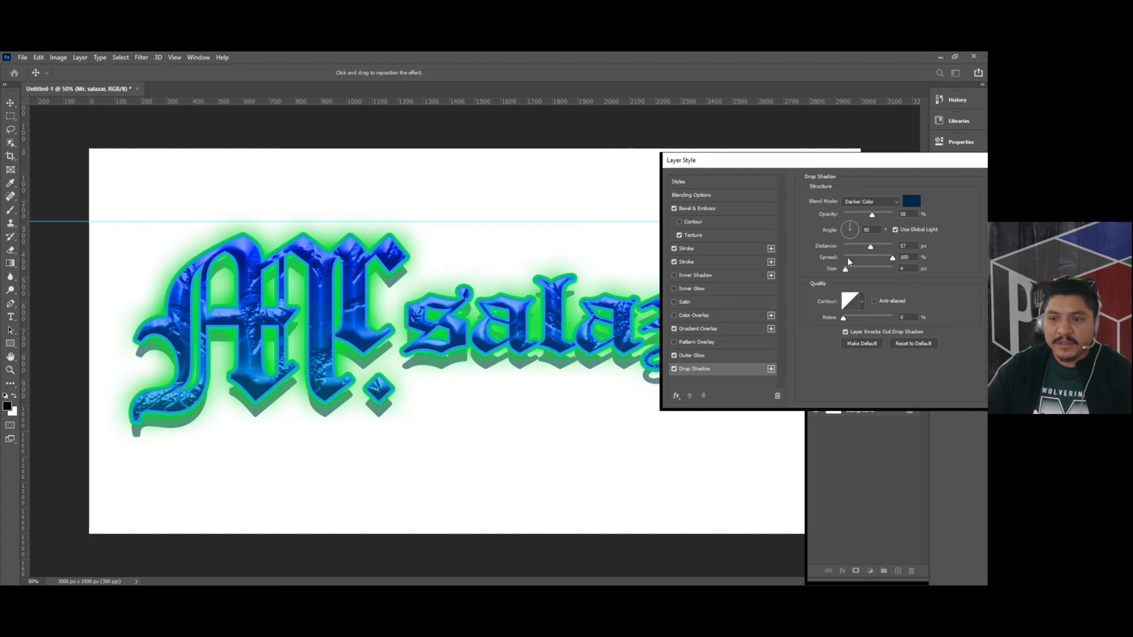
pyautogui.moveTo(844, 270)
pyautogui.mouseDown()
pyautogui.moveTo(865, 272)
pyautogui.moveTo(825, 271)
pyautogui.moveTo(846, 259)
pyautogui.moveTo(859, 274)
pyautogui.mouseUp()
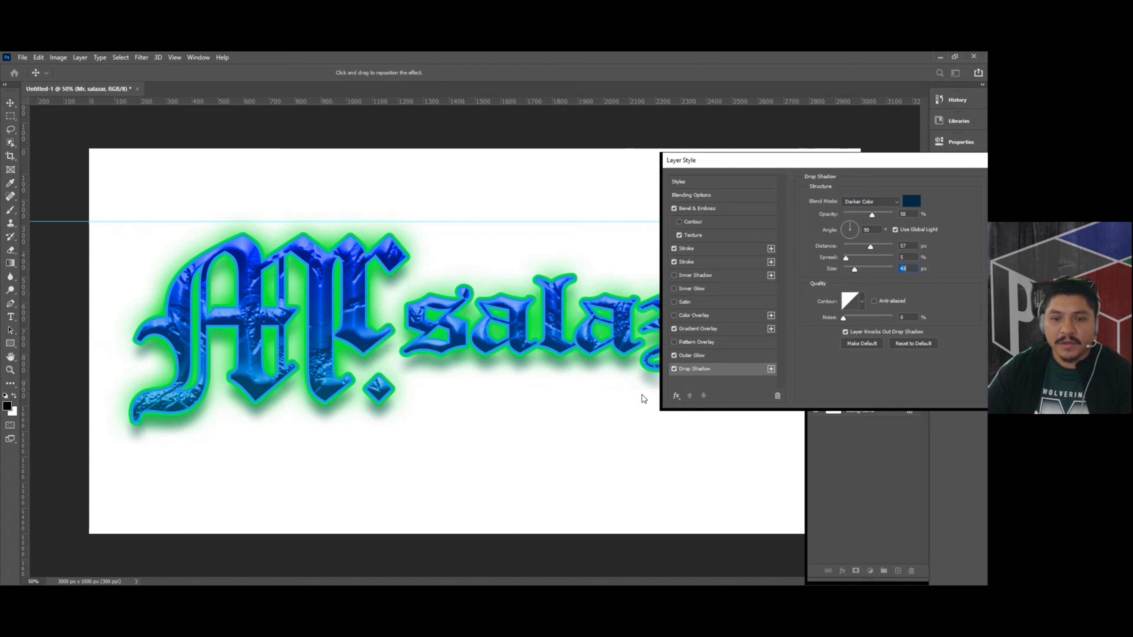
# Reposition the drop shadow on the canvas to a distance of about 72 px and apply the layer styles.
pyautogui.moveTo(472, 367)
pyautogui.mouseDown()
pyautogui.moveTo(477, 381)
pyautogui.moveTo(476, 354)
pyautogui.moveTo(464, 370)
pyautogui.mouseUp()
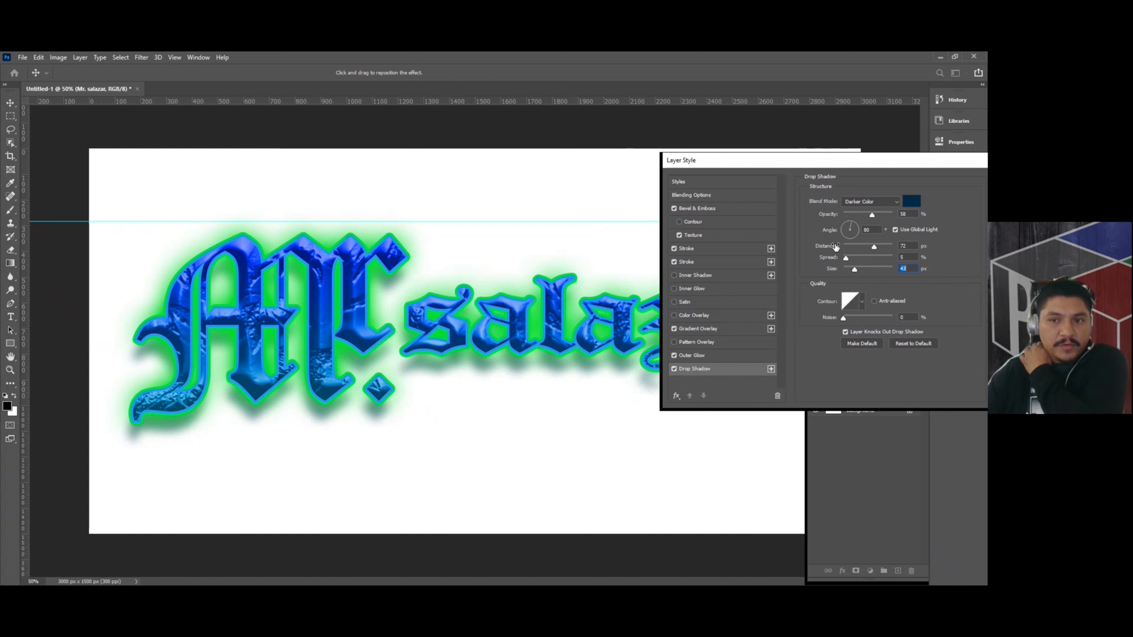
pyautogui.moveTo(818, 166); pyautogui.dragTo(651, 136)
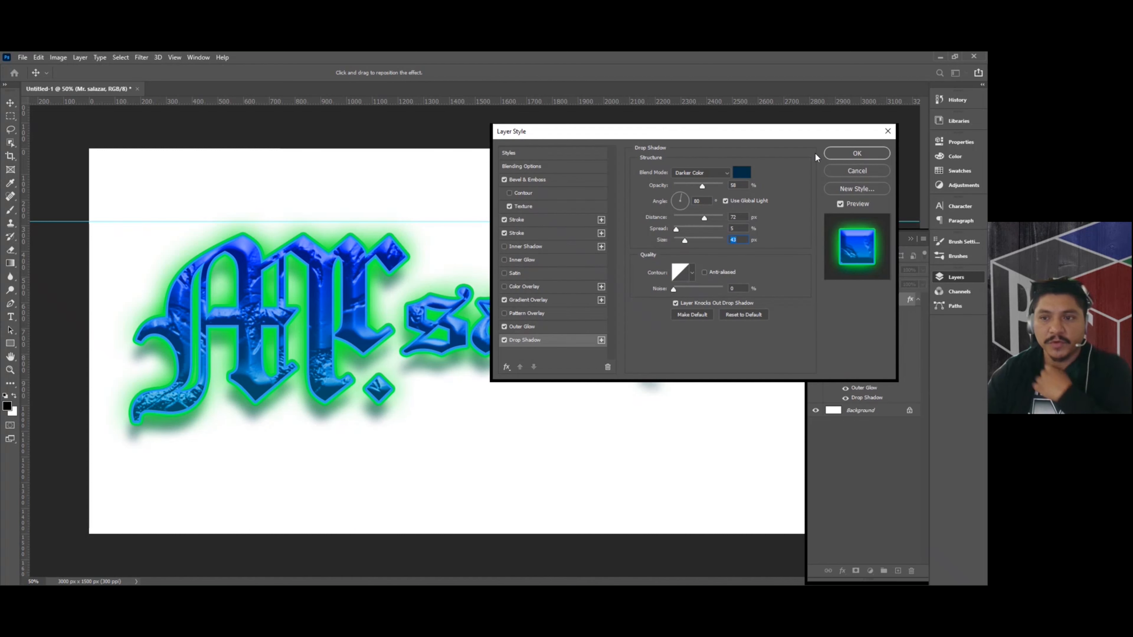
pyautogui.click(857, 155)
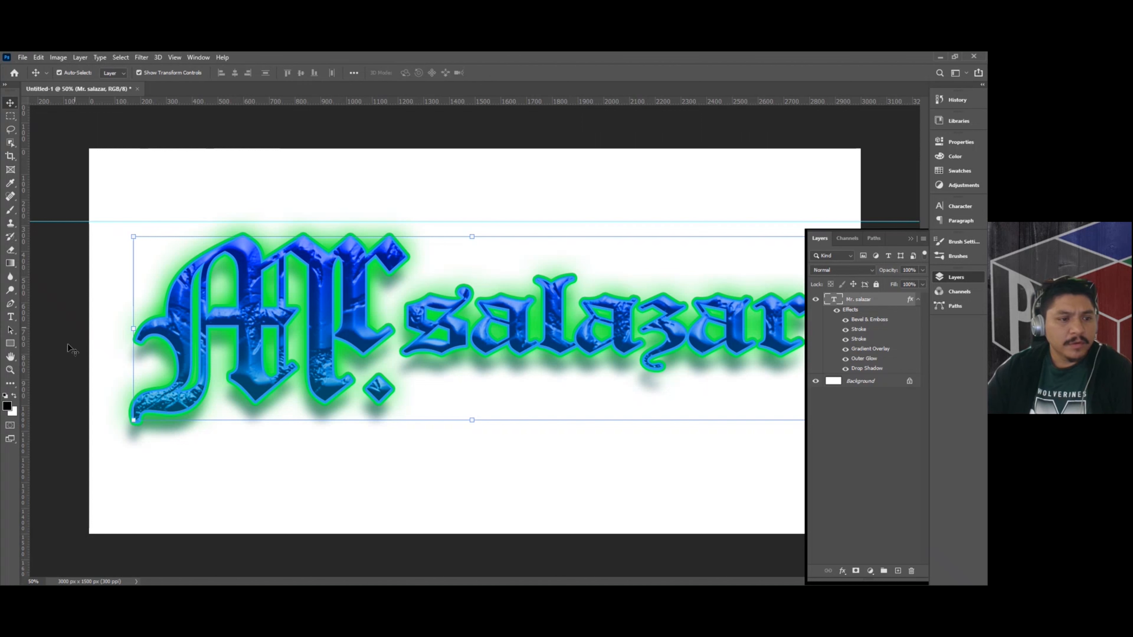
# Replace the lowercase s that begins the surname in the text with a capital S.
pyautogui.click(10, 317)
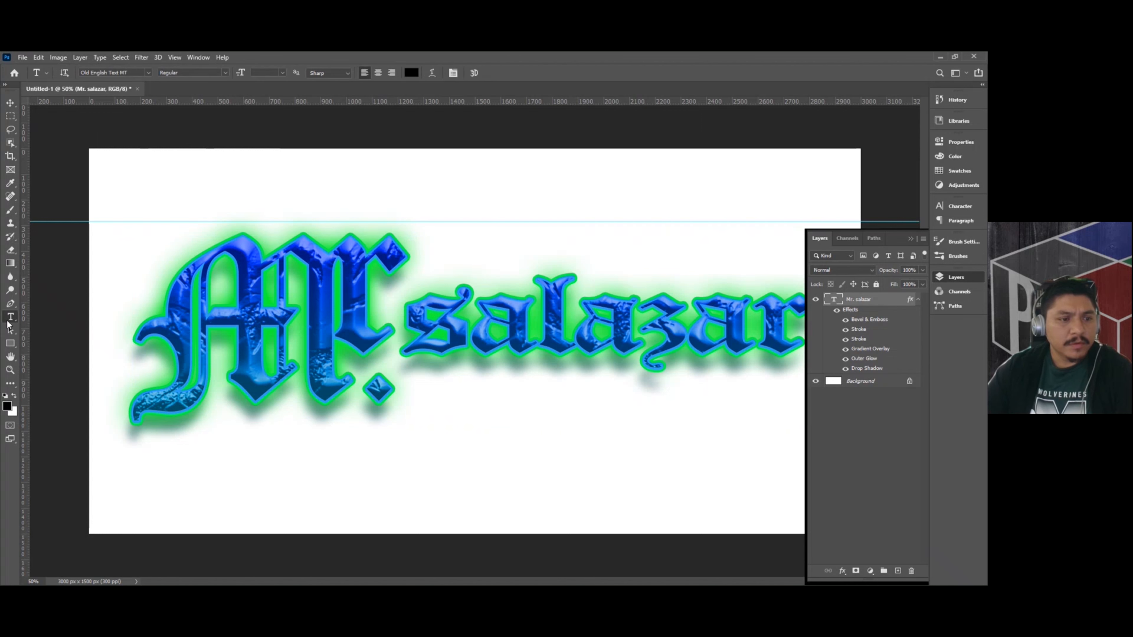
pyautogui.click(490, 316)
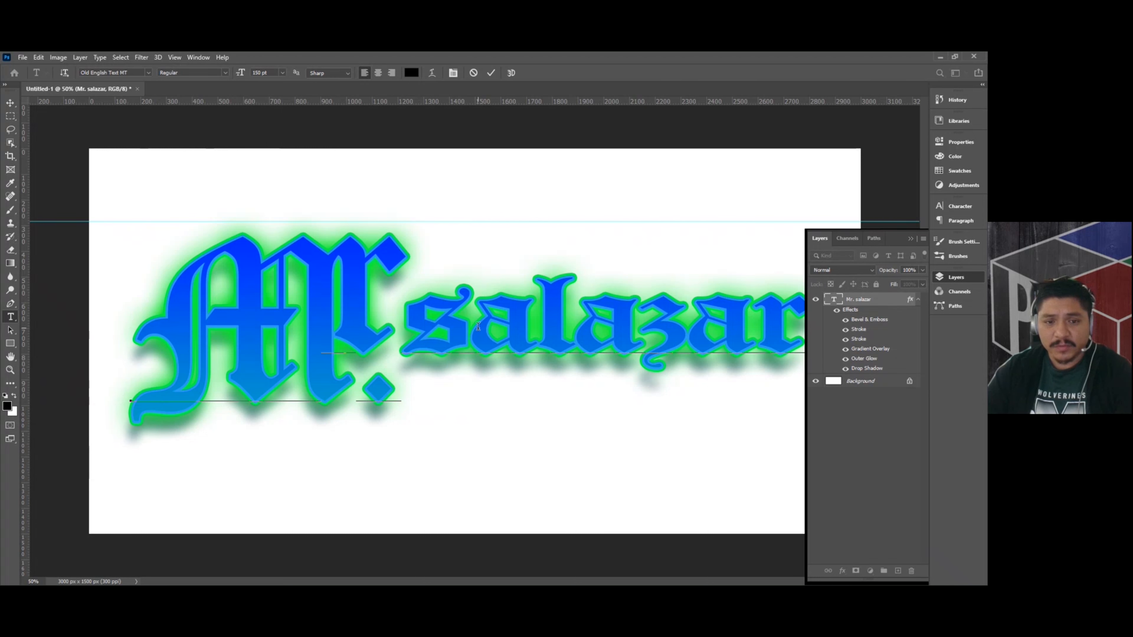
pyautogui.write('S')
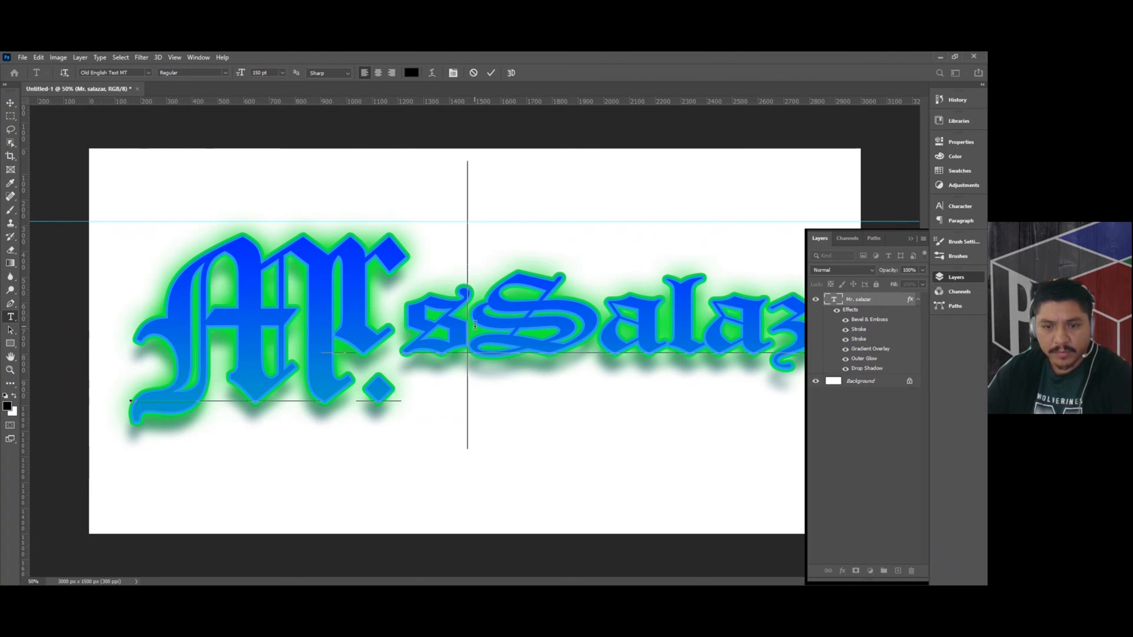
pyautogui.press('BackSpace')
pyautogui.hotkey('shift', 'Left')
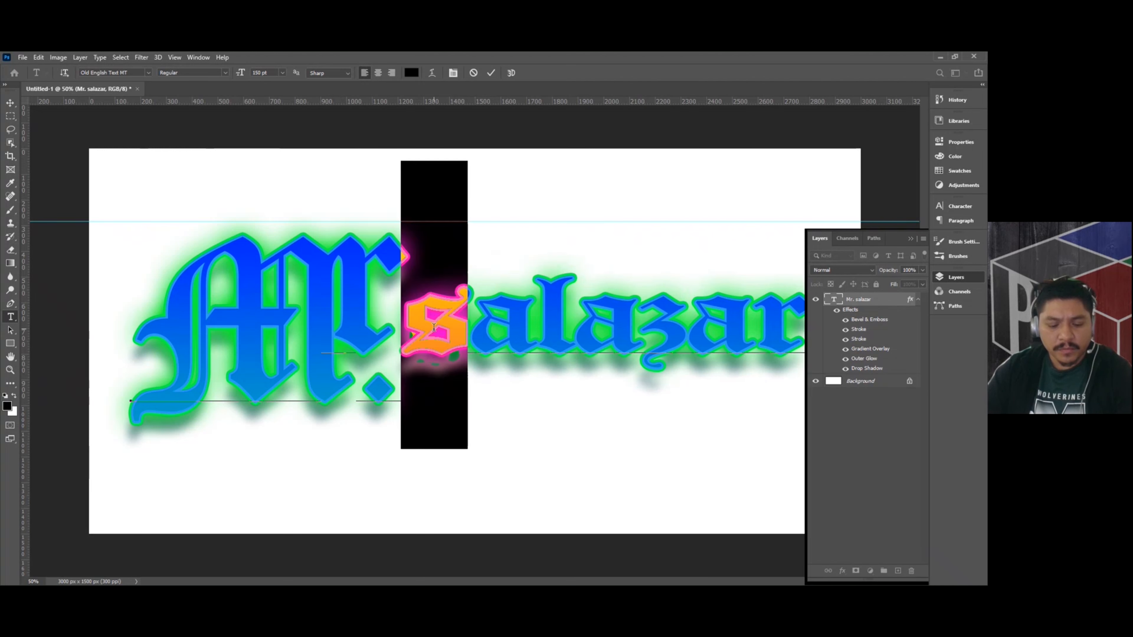
pyautogui.write('S')
pyautogui.click(597, 266)
pyautogui.click(547, 313)
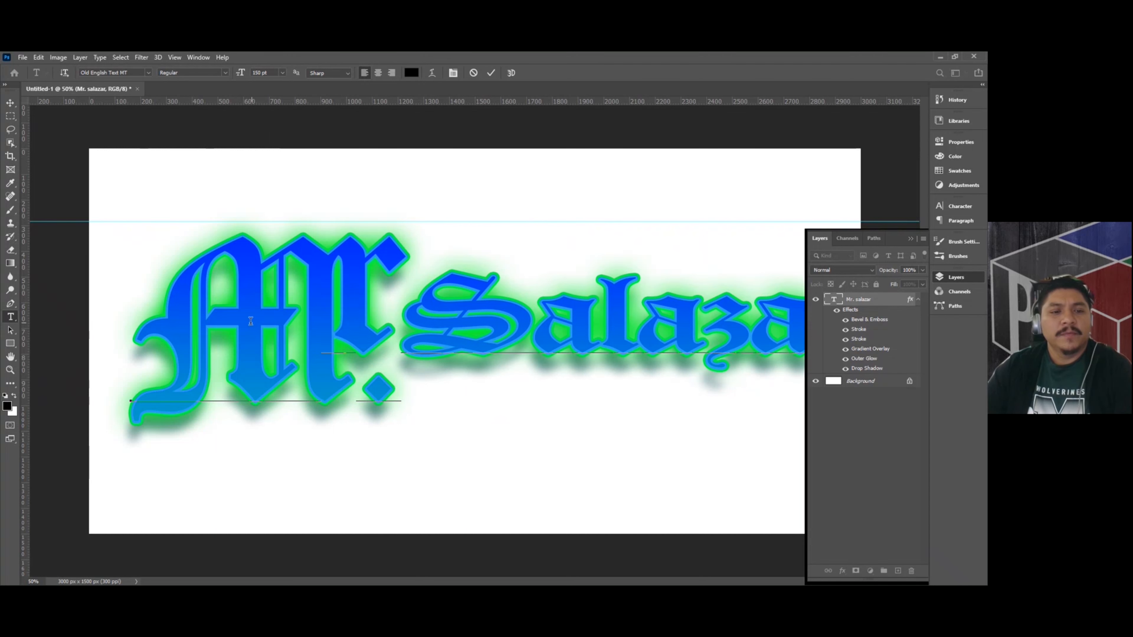
# Warp the text with a horizontal Arc style at about +12% bend and commit the text edit.
pyautogui.click(188, 324)
pyautogui.moveTo(189, 325); pyautogui.dragTo(298, 330)
pyautogui.click(409, 316)
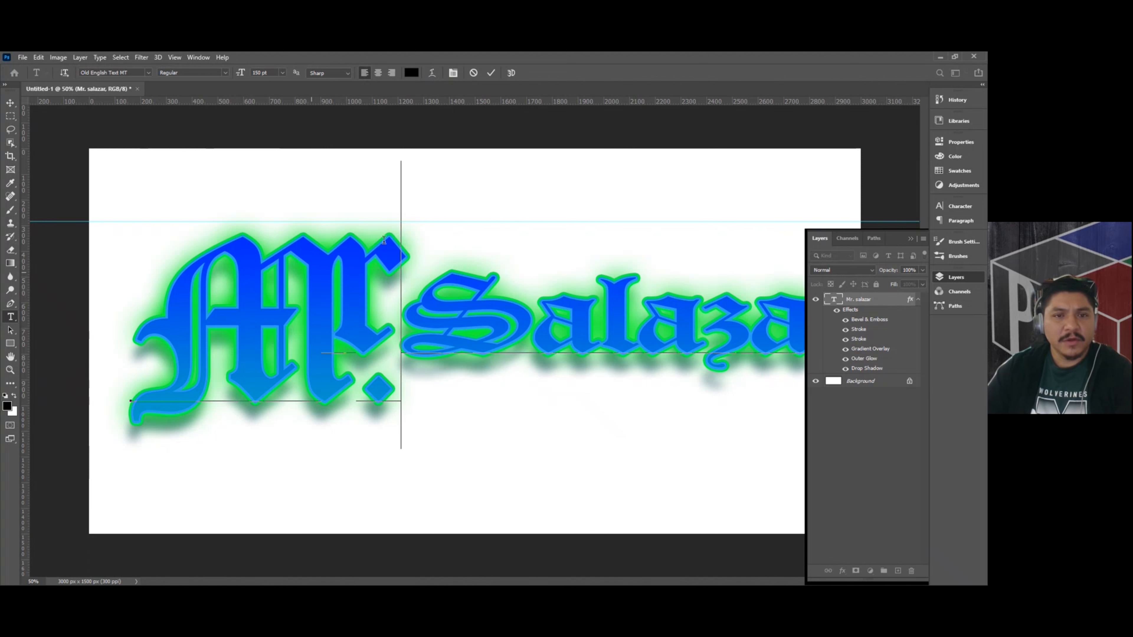
pyautogui.click(430, 74)
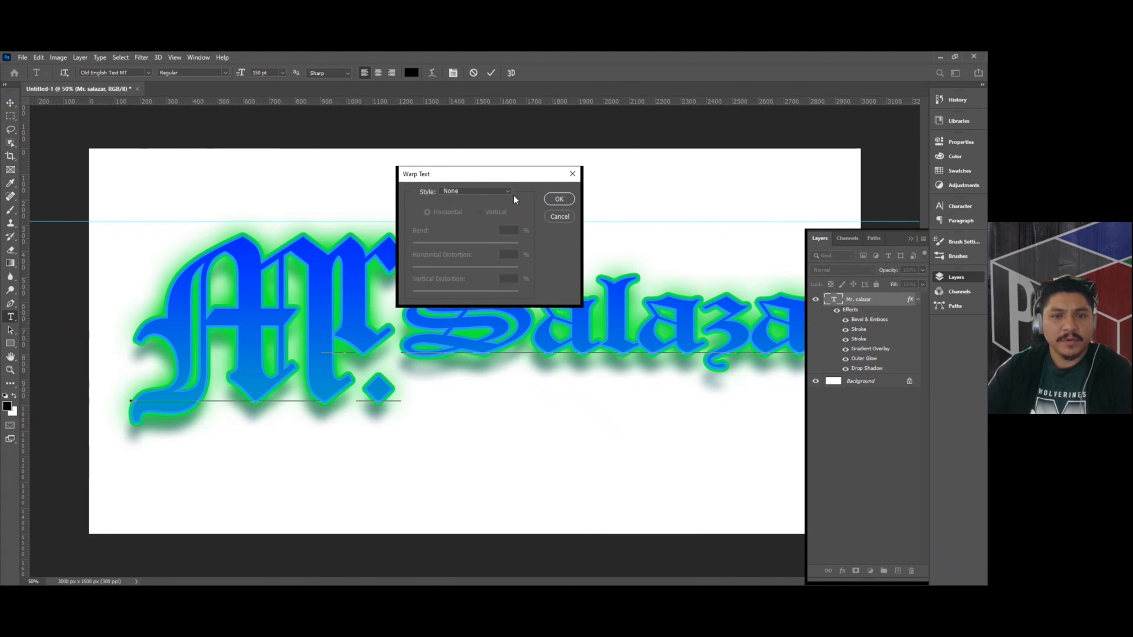
pyautogui.click(489, 191)
pyautogui.click(482, 205)
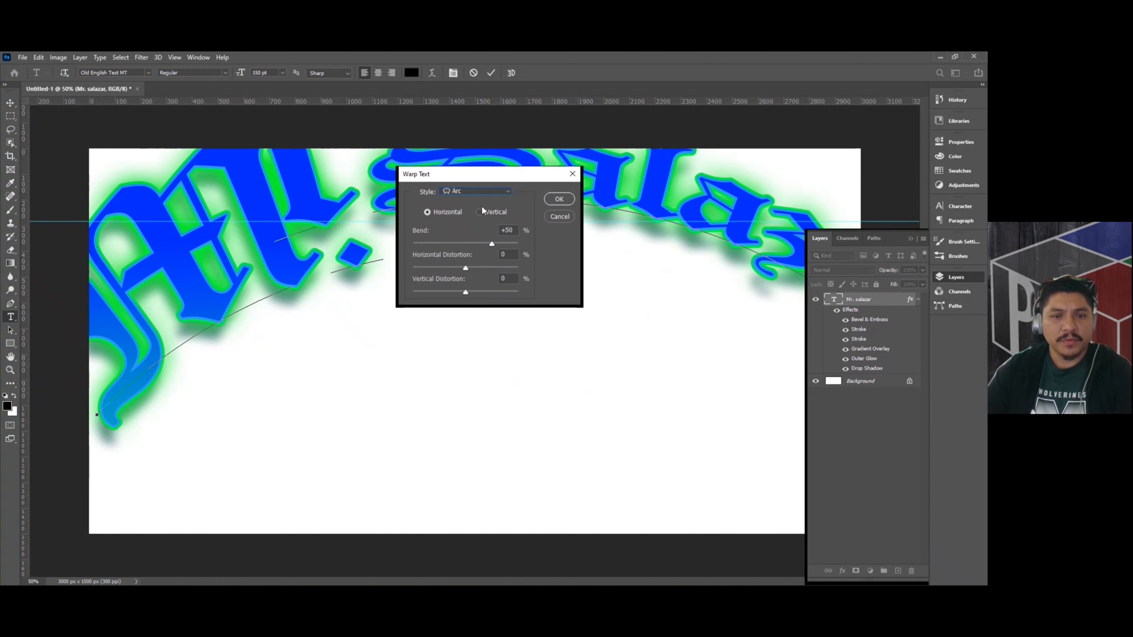
pyautogui.moveTo(469, 242); pyautogui.dragTo(471, 243)
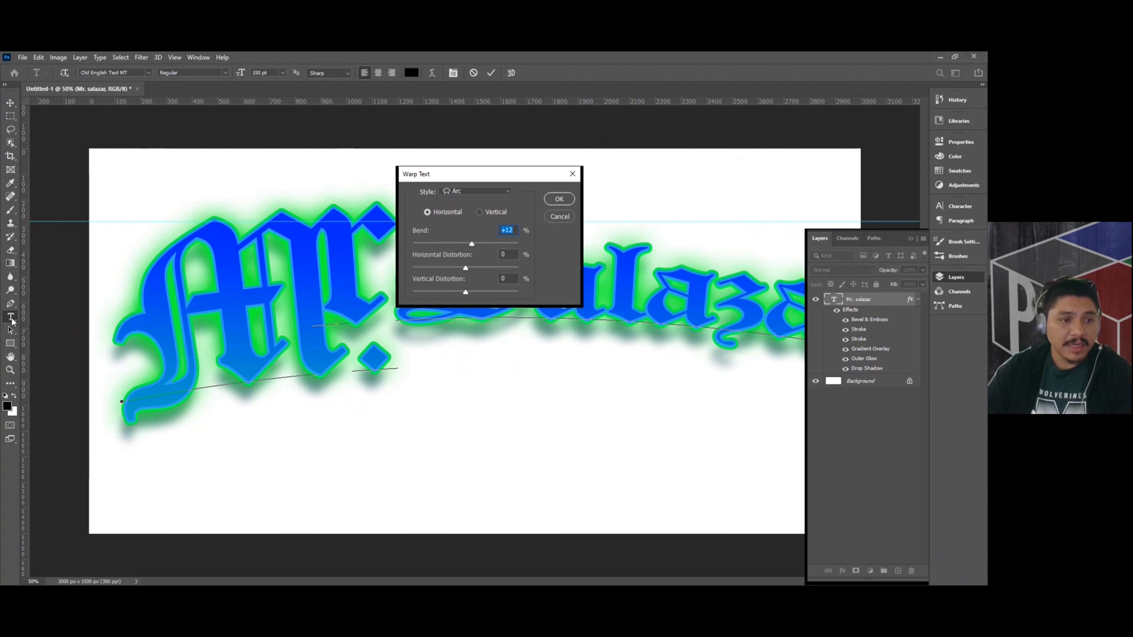
pyautogui.click(559, 199)
pyautogui.click(491, 72)
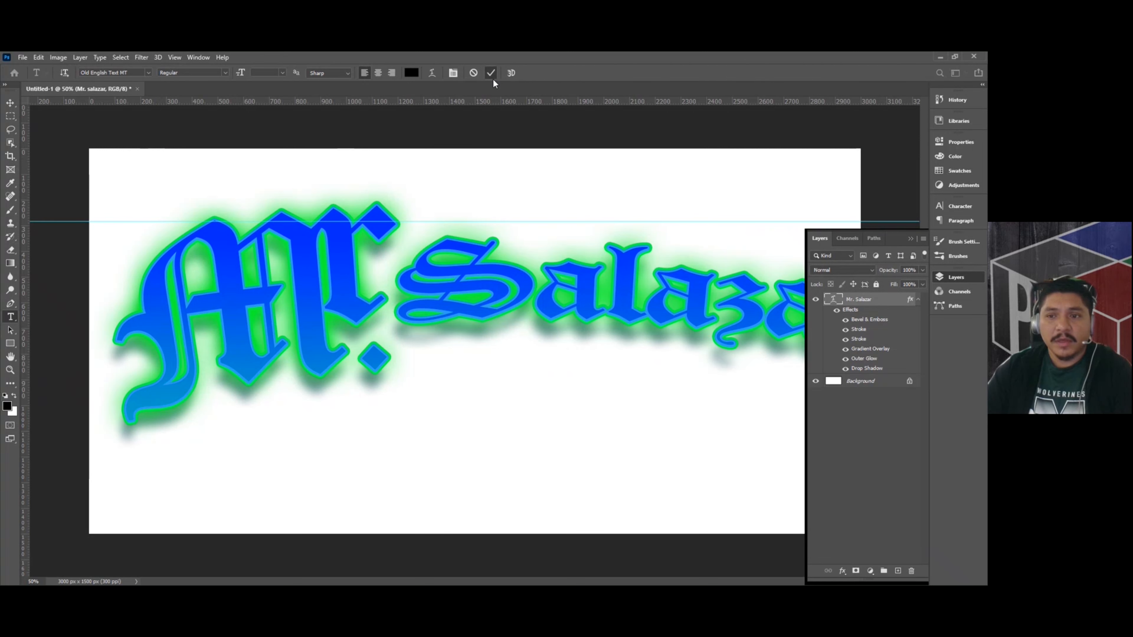
# Scale the warped text down to fit inside the canvas, reposition it, commit the transform and deselect the layer.
pyautogui.click(911, 240)
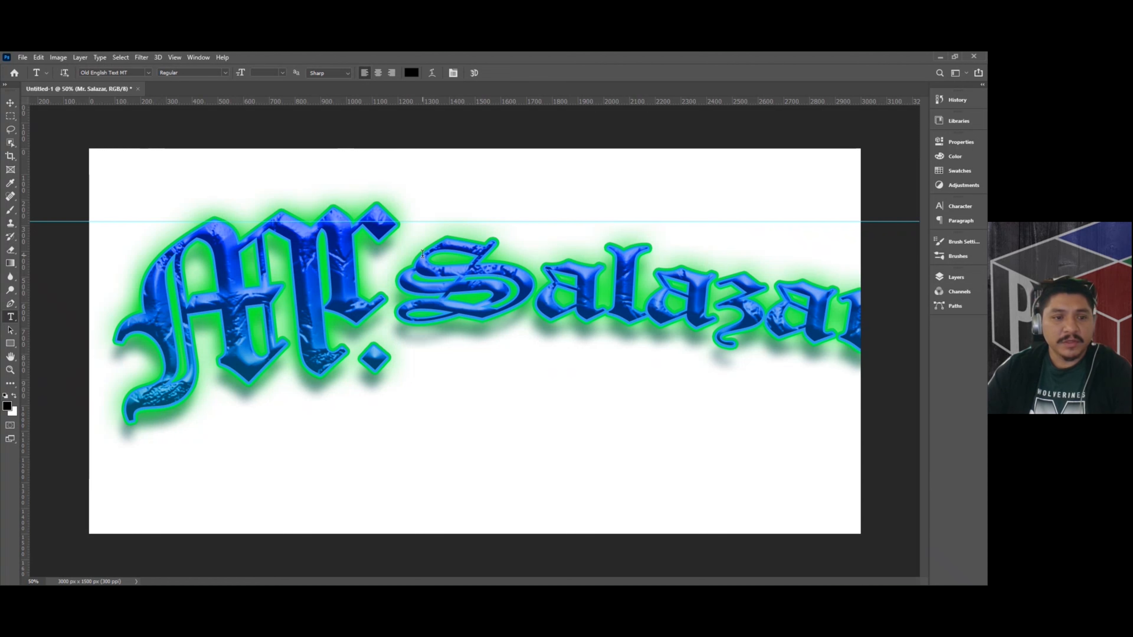
pyautogui.click(176, 284)
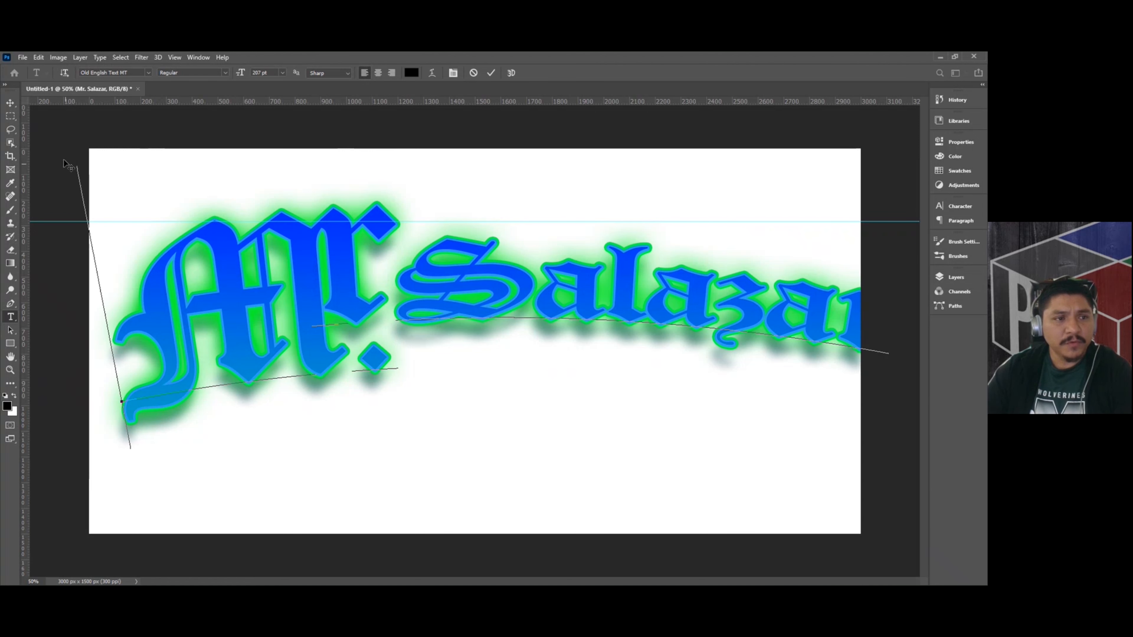
pyautogui.click(9, 103)
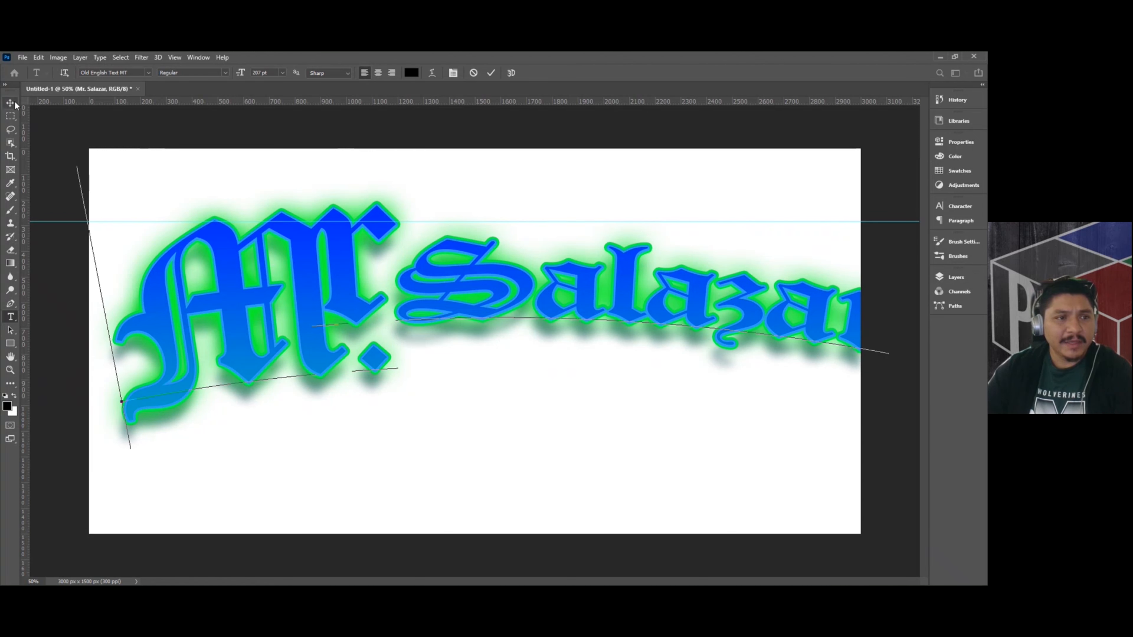
pyautogui.moveTo(825, 297)
pyautogui.mouseDown()
pyautogui.moveTo(804, 297)
pyautogui.moveTo(811, 308)
pyautogui.mouseUp()
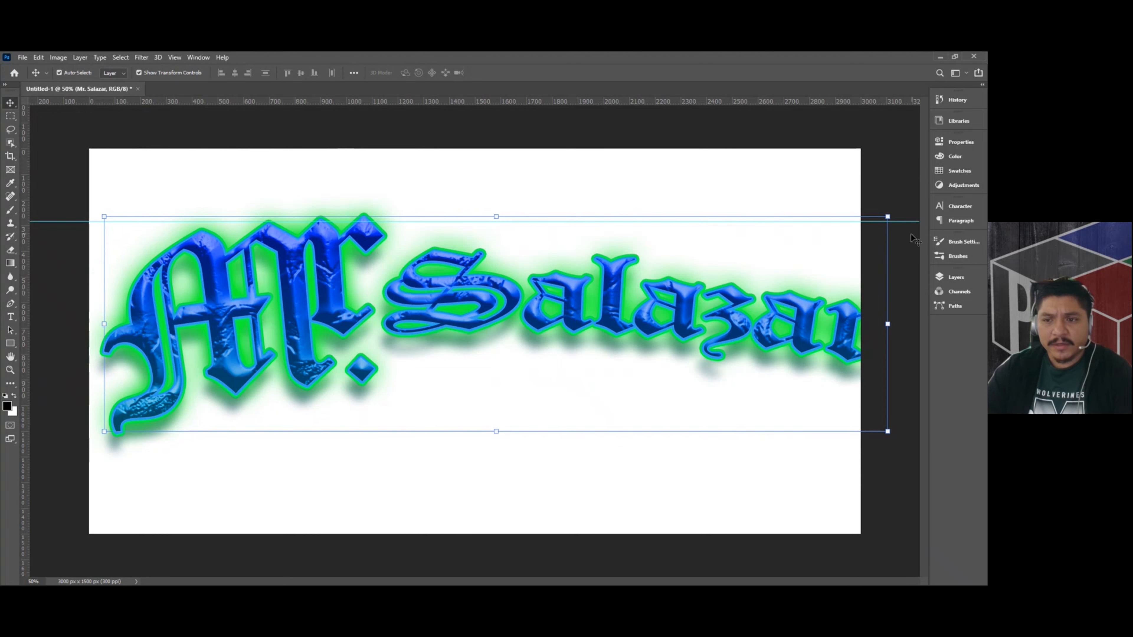
pyautogui.click(888, 216)
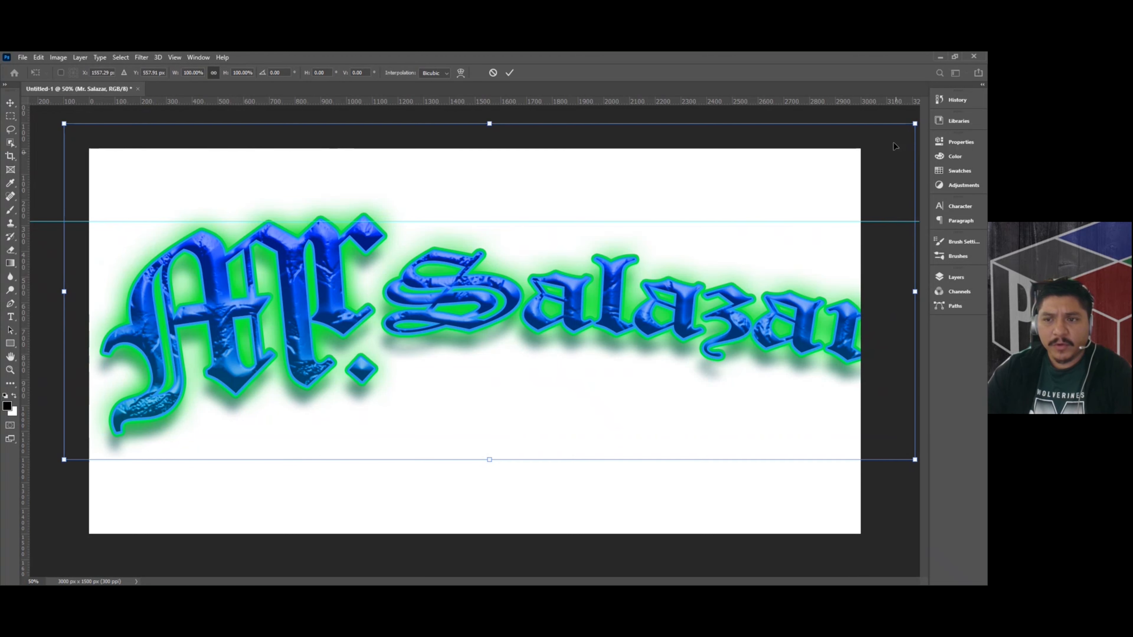
pyautogui.moveTo(916, 122); pyautogui.dragTo(774, 178)
pyautogui.moveTo(337, 337); pyautogui.dragTo(371, 339)
pyautogui.click(510, 72)
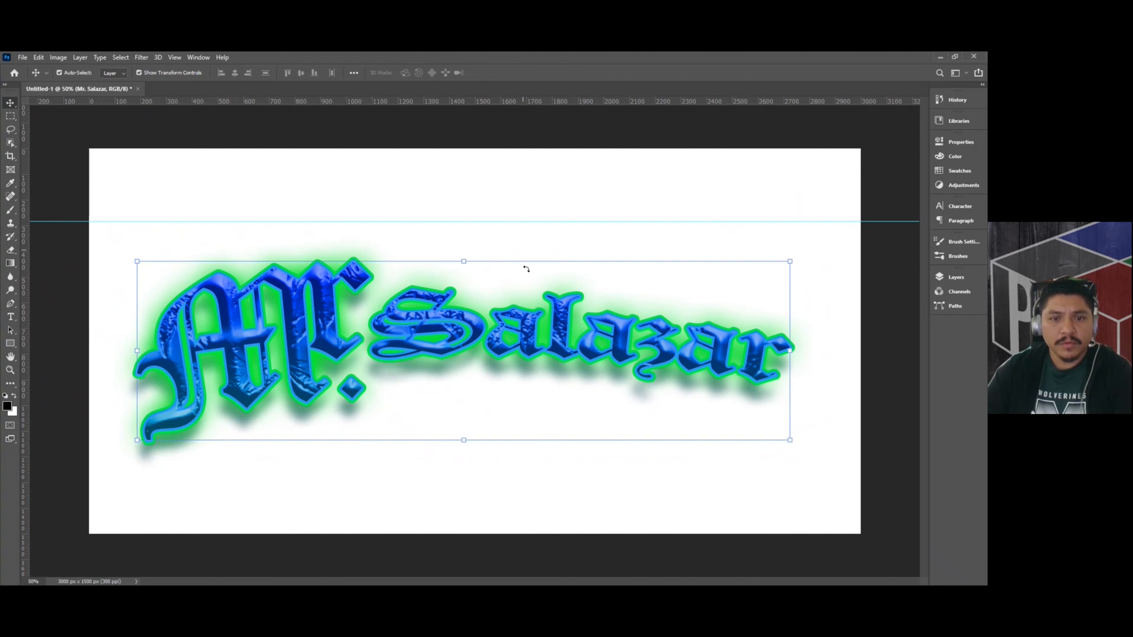
pyautogui.click(468, 234)
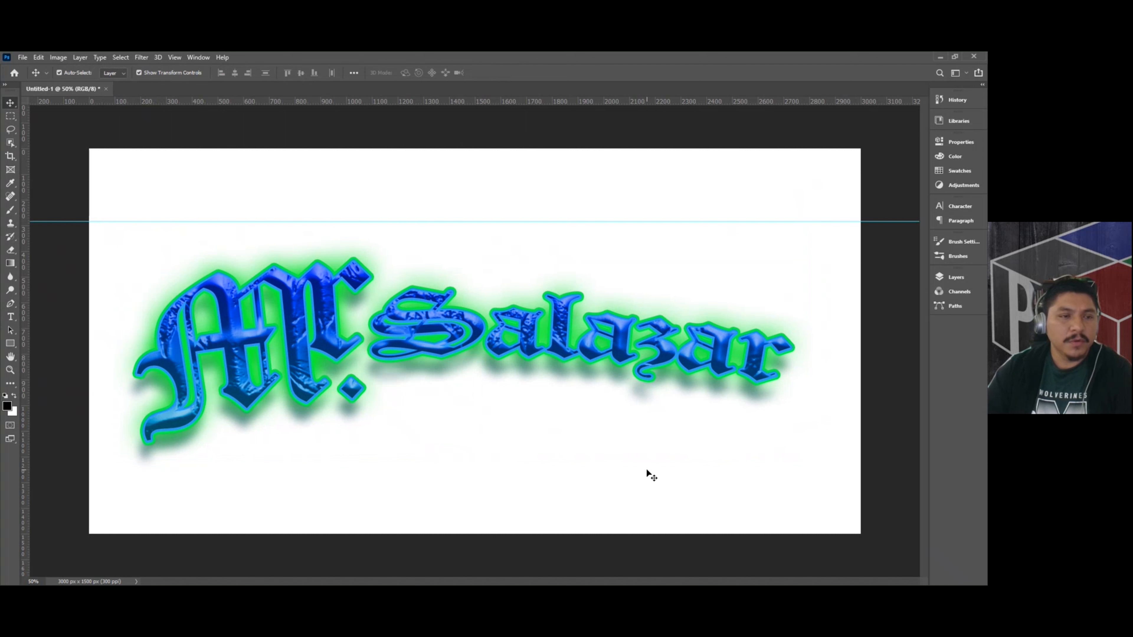
# Start a Save As of the document, choosing to store it on the computer instead of in cloud documents.
pyautogui.click(25, 58)
pyautogui.click(24, 58)
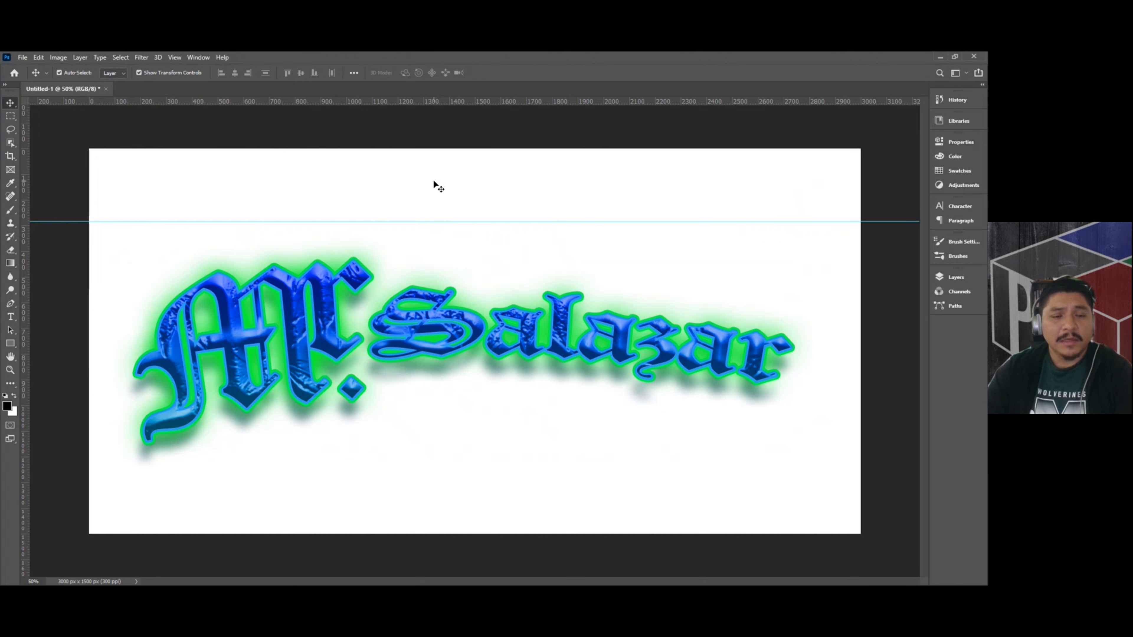
pyautogui.click(19, 58)
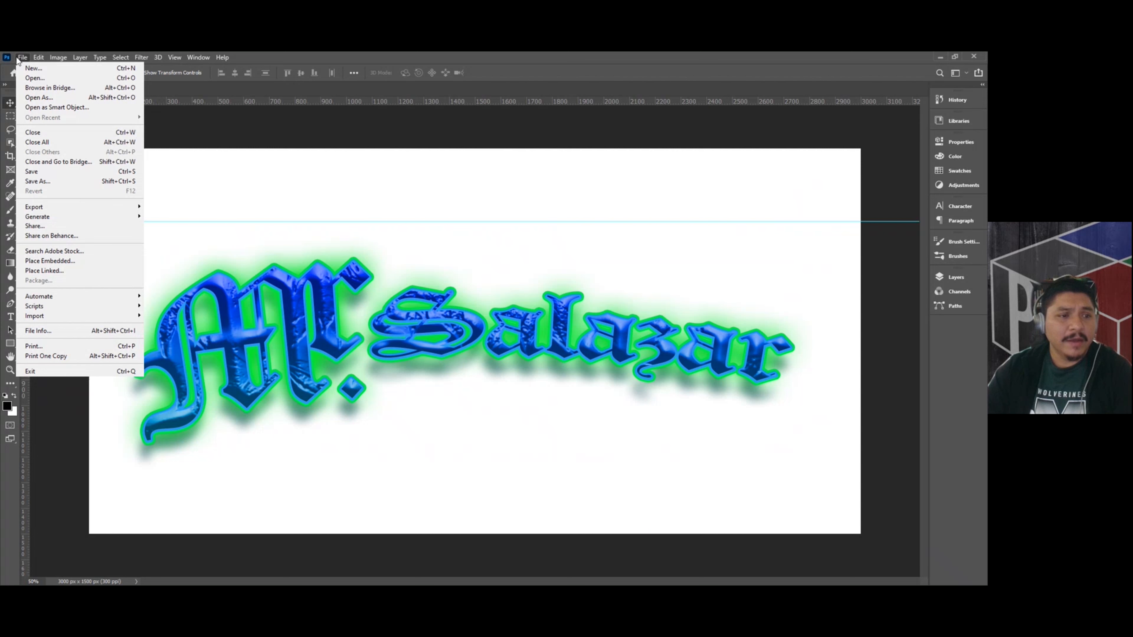
pyautogui.click(58, 186)
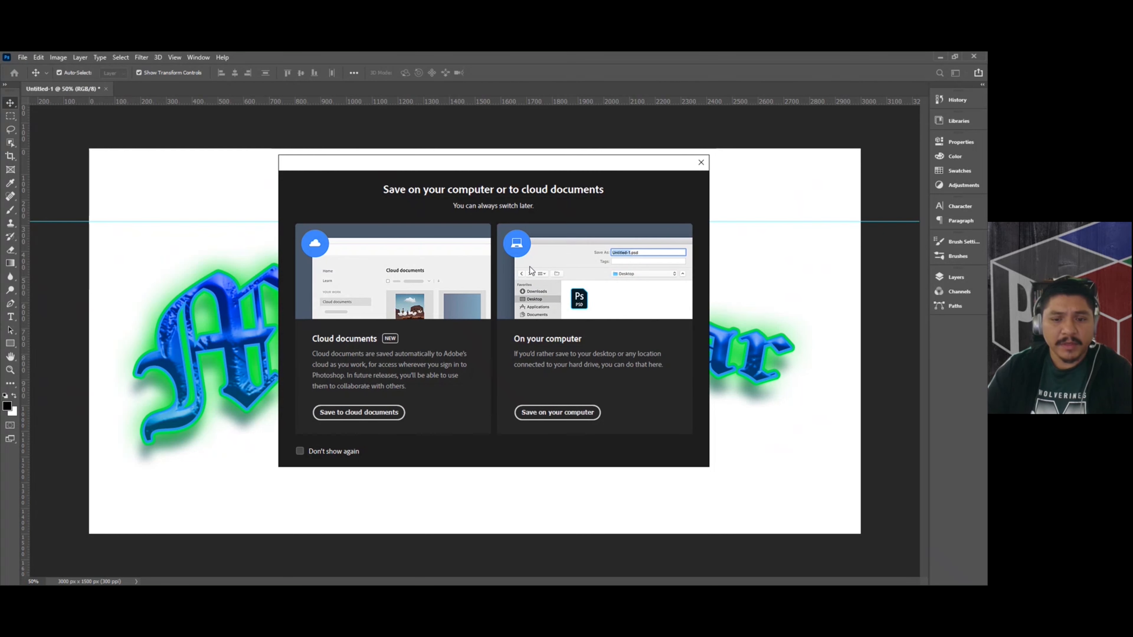
pyautogui.click(557, 412)
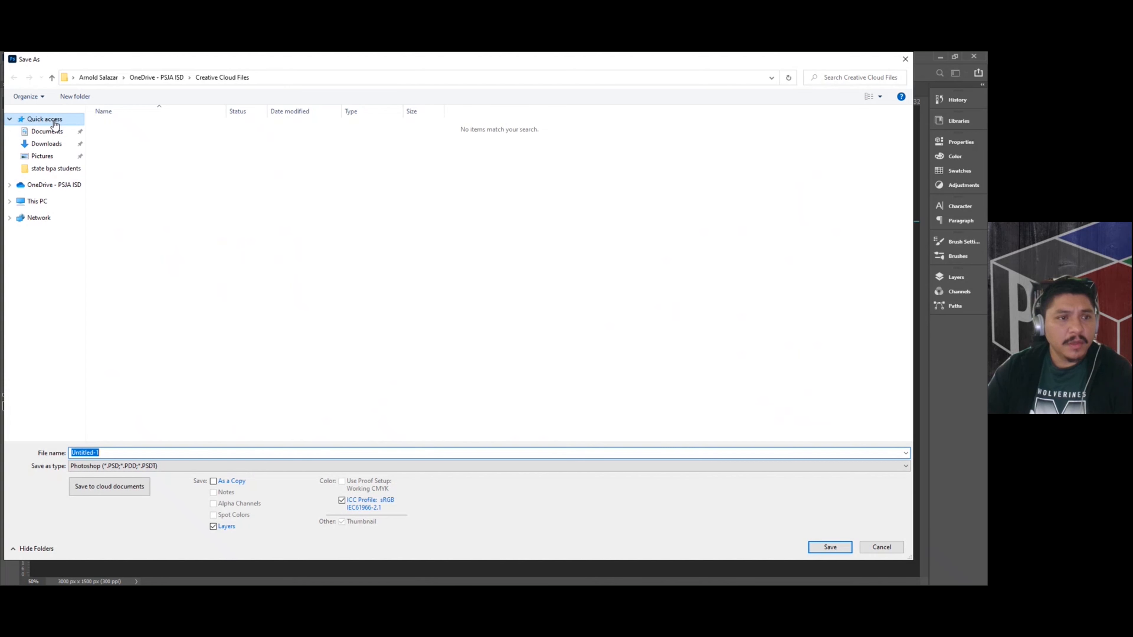
# Browse the computer's folders and choose Desktop as the save location.
pyautogui.click(97, 78)
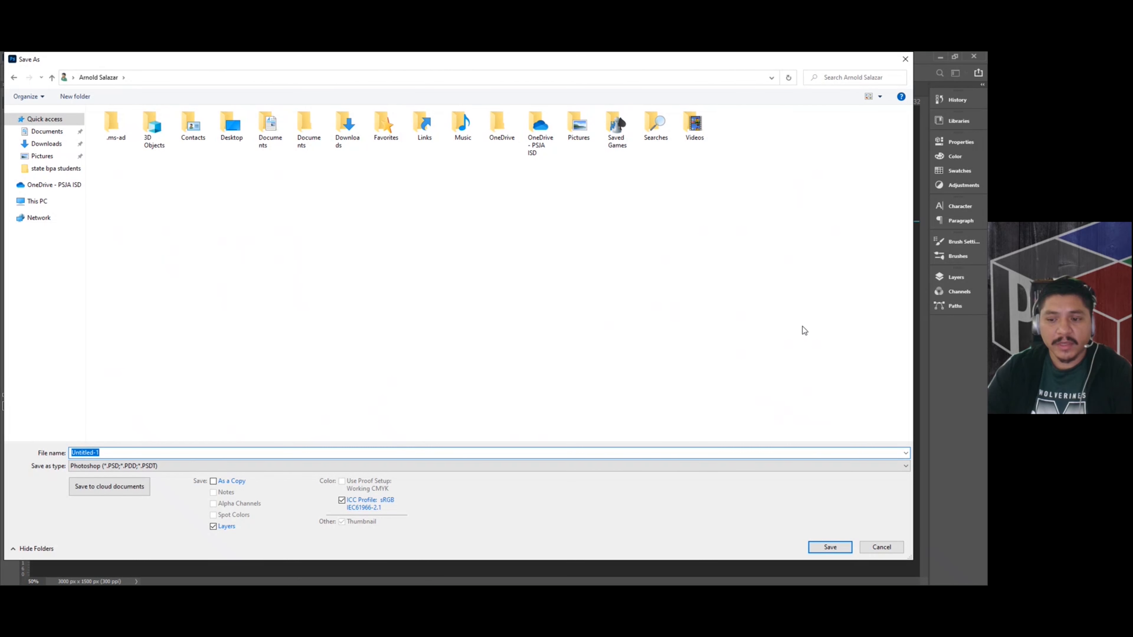
pyautogui.click(973, 477)
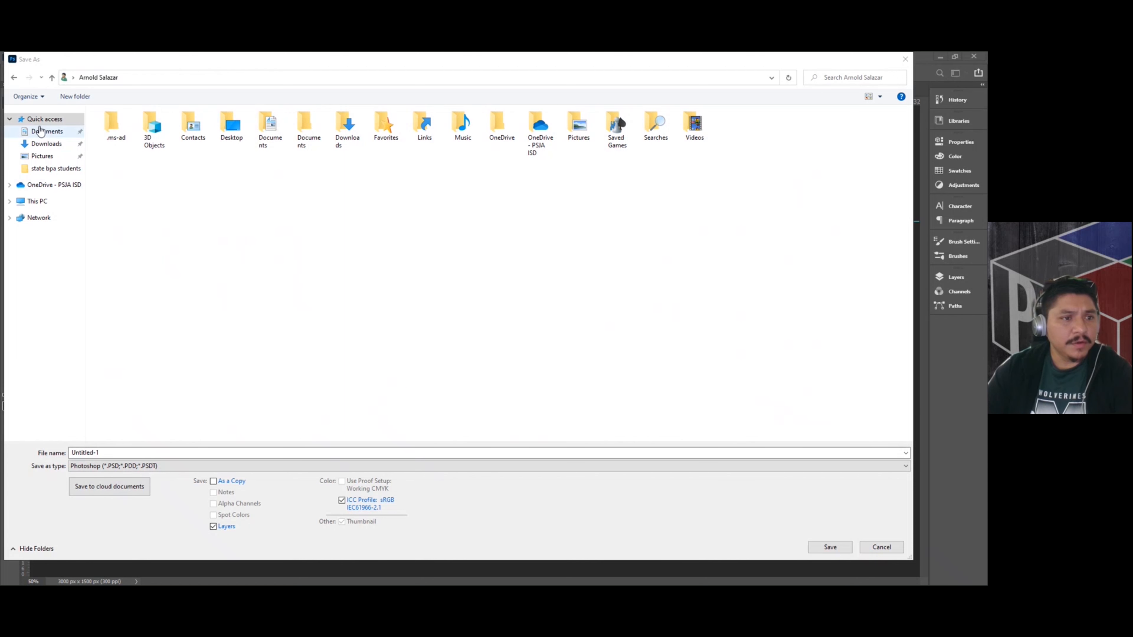
pyautogui.click(47, 143)
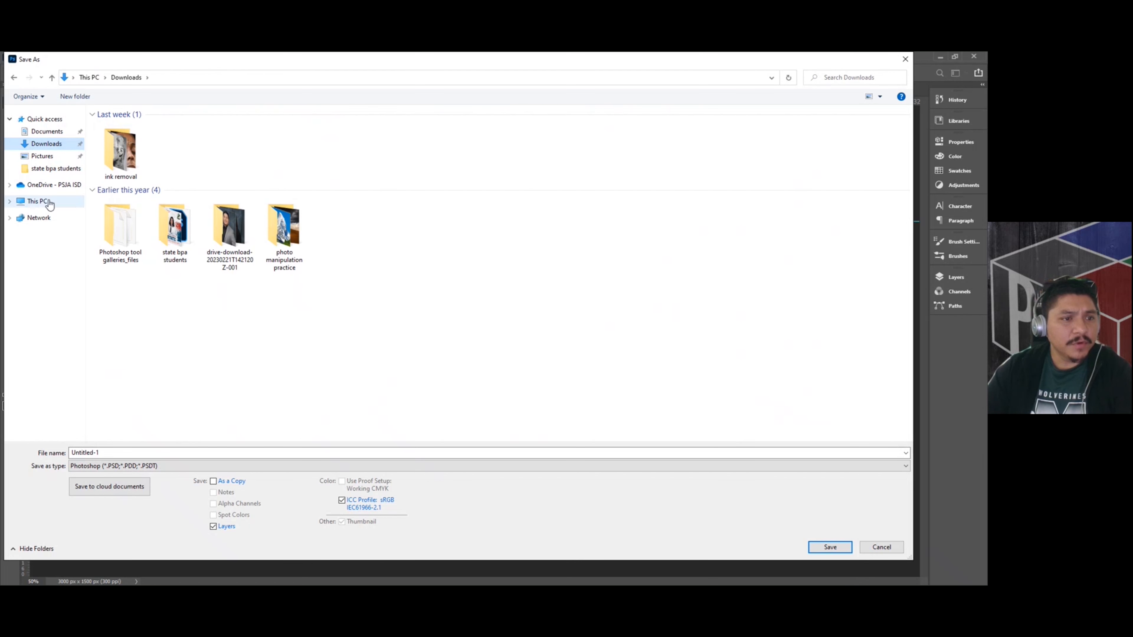
pyautogui.click(47, 131)
pyautogui.click(42, 155)
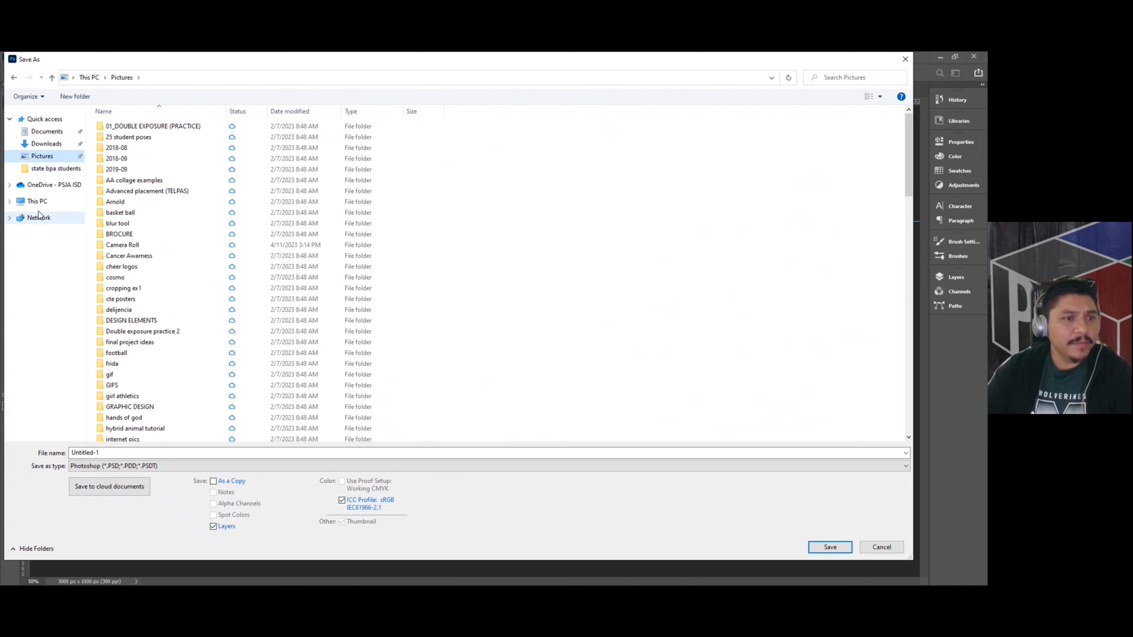
pyautogui.click(37, 202)
pyautogui.doubleClick(316, 135)
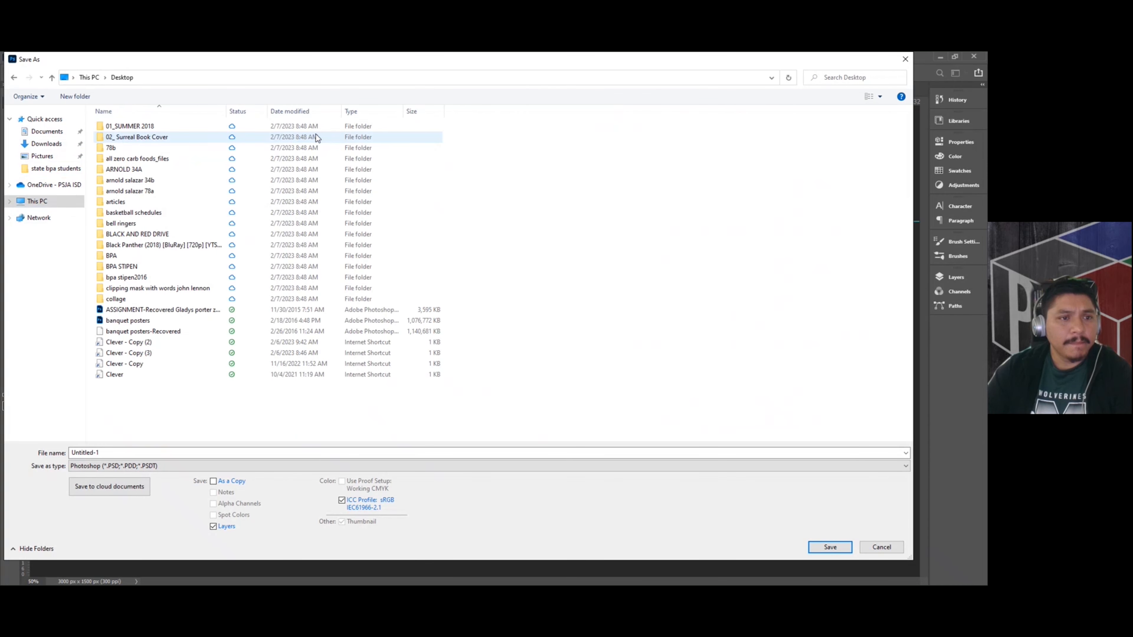
pyautogui.scroll(-5, 267, 288)
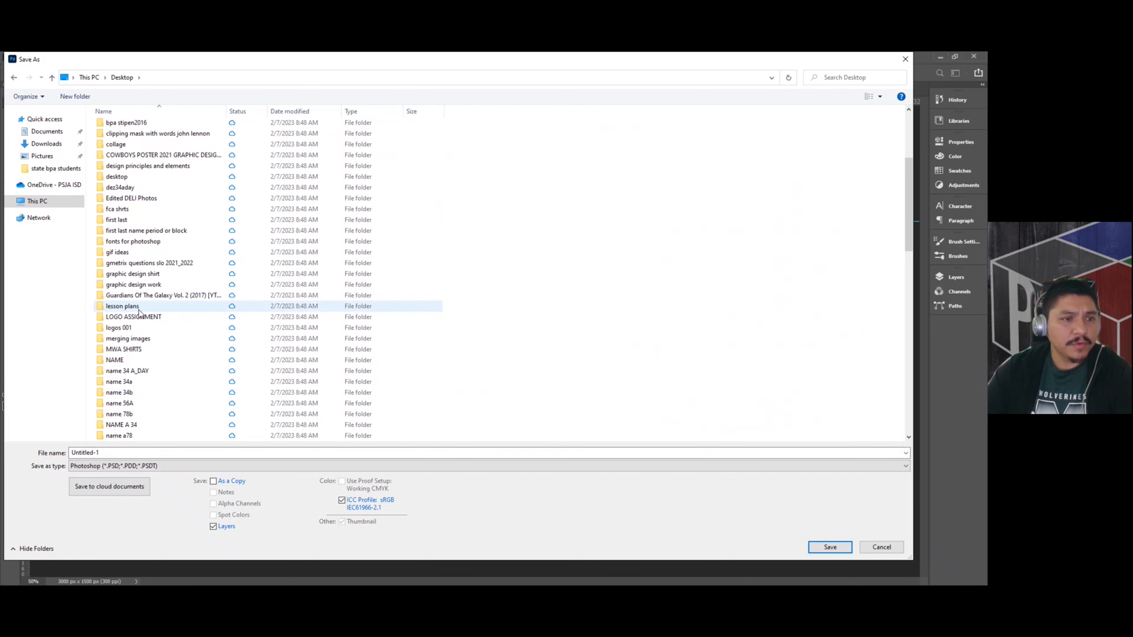
pyautogui.scroll(4, 201, 306)
# Save the image as a JPEG named Untitled-1 with High quality 8 and the Baseline ("Standard") format option.
pyautogui.doubleClick(98, 453)
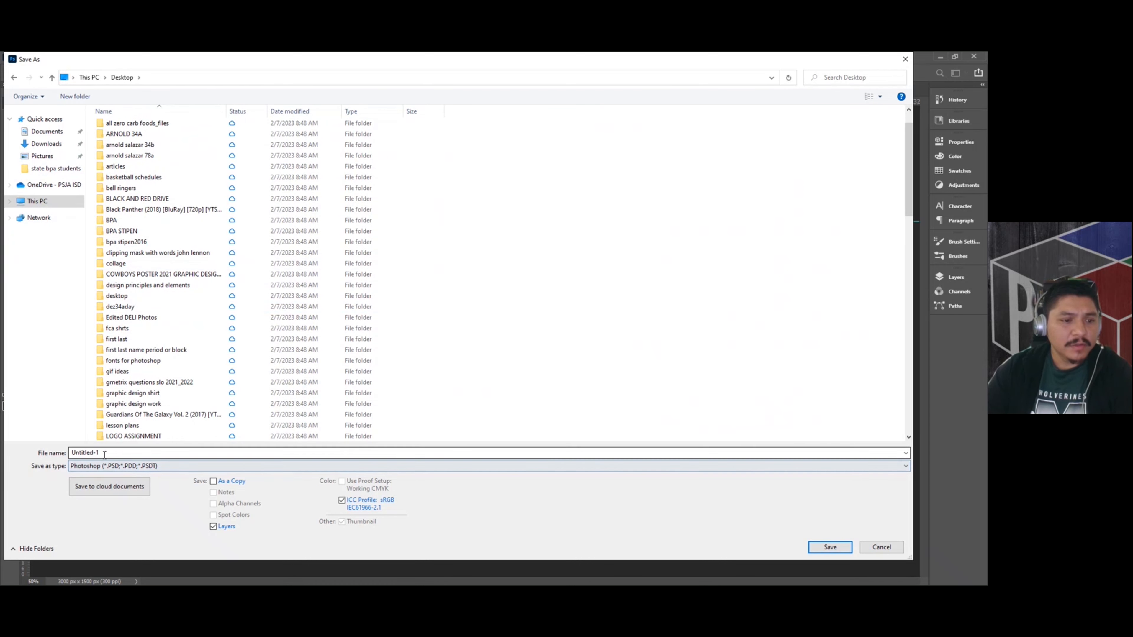
pyautogui.click(118, 468)
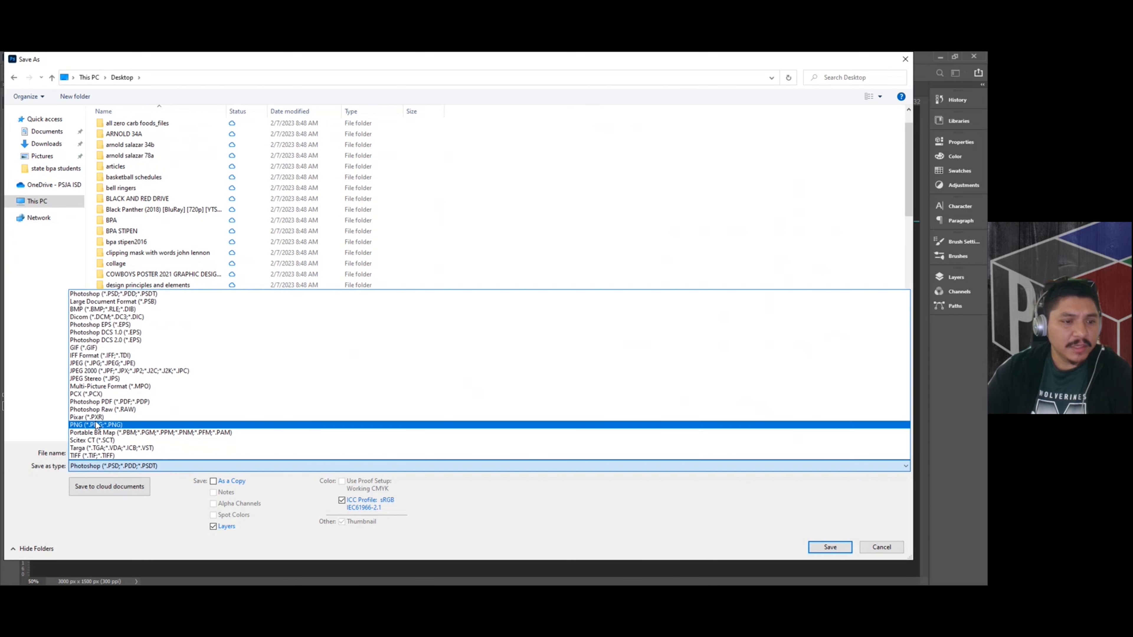
pyautogui.click(105, 364)
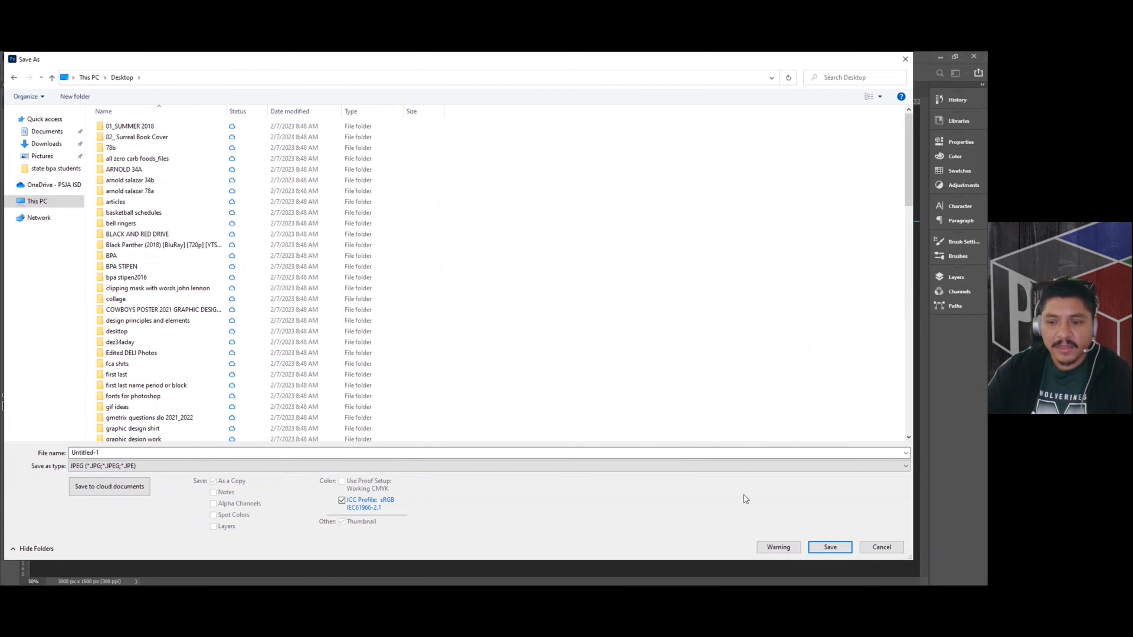
pyautogui.click(831, 547)
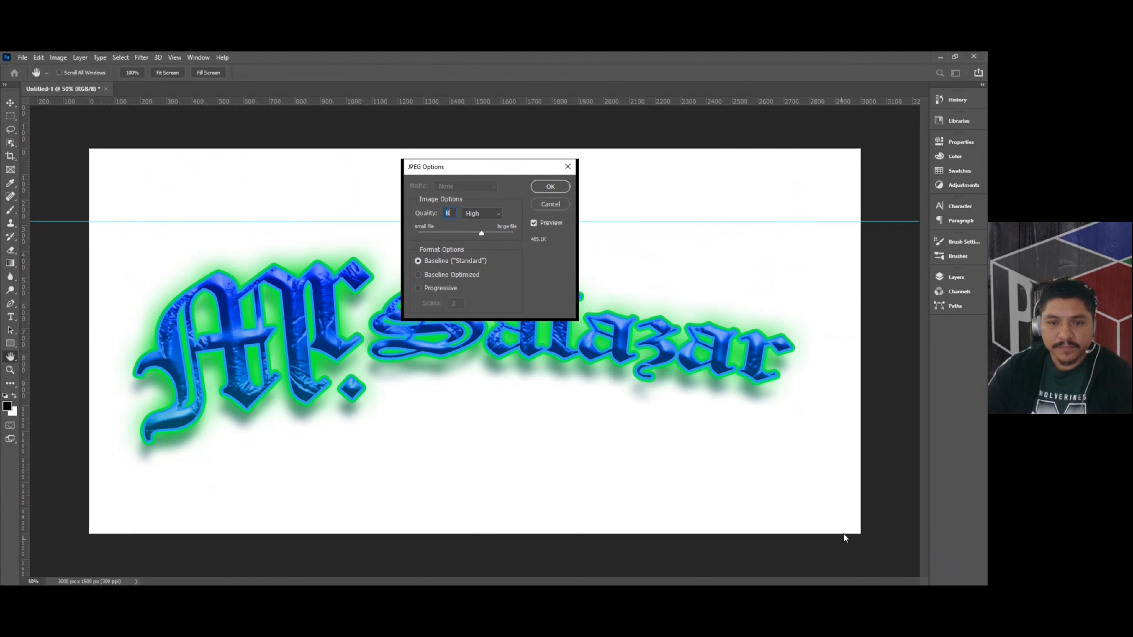
pyautogui.click(541, 186)
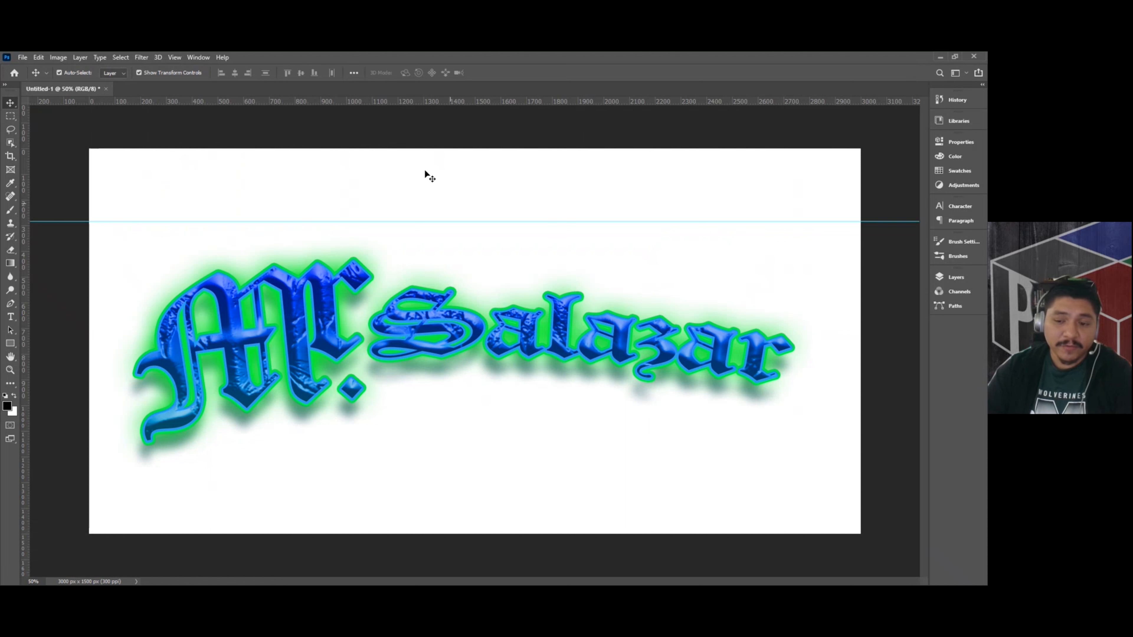